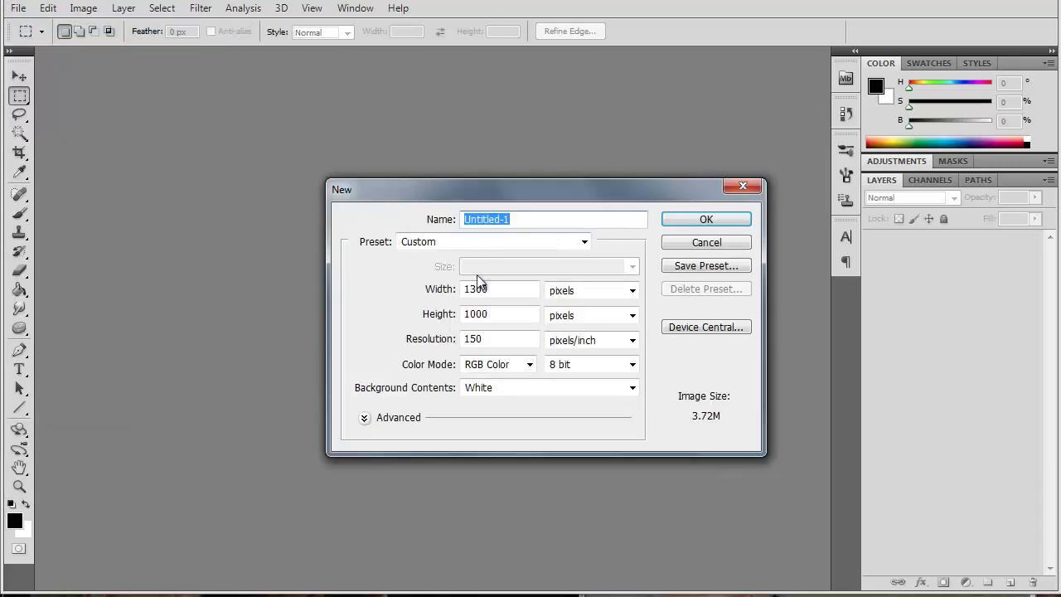
Create a new blank canvas and fill it with mid grey using the Paint Bucket
key(Return)
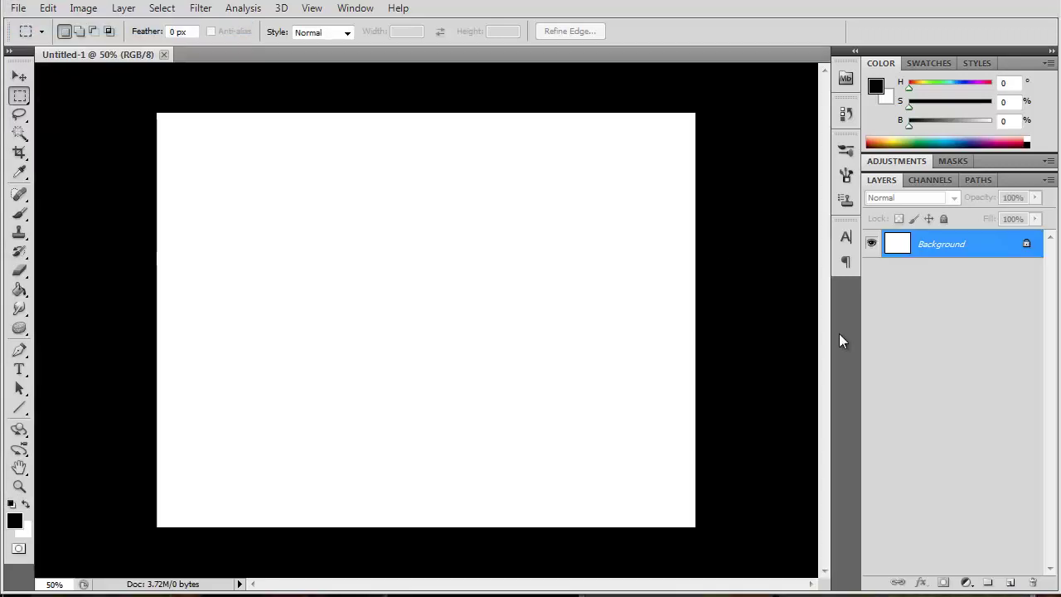
click(15, 520)
click(900, 187)
key(g)
click(292, 304)
click(1011, 580)
Add an empty Layer 1, reset colours to black and white, and set the brush to size 8
key(z)
click(438, 312)
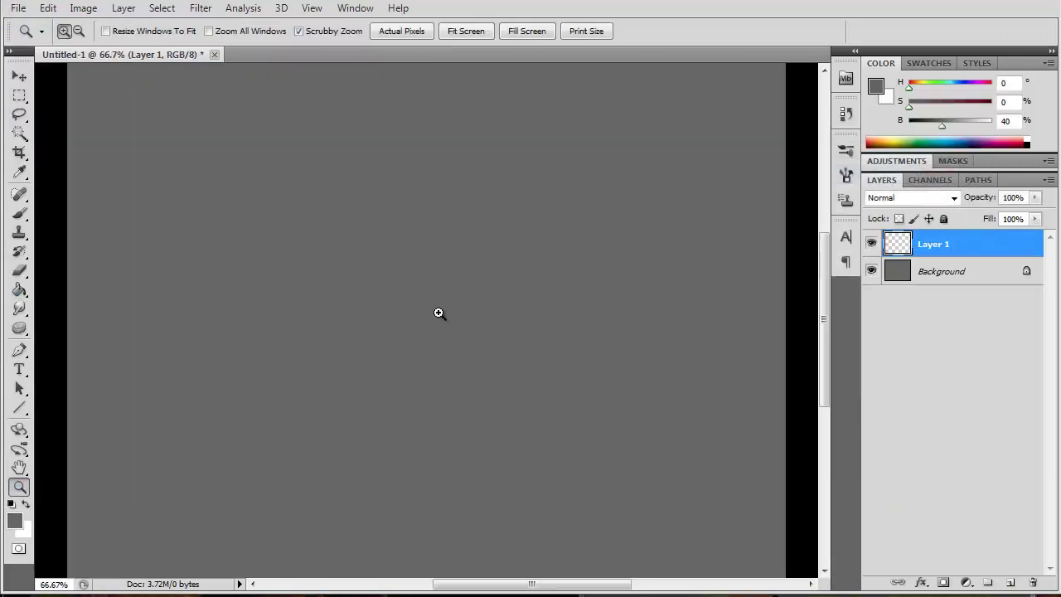
click(25, 211)
key(d)
key(F5)
click(533, 222)
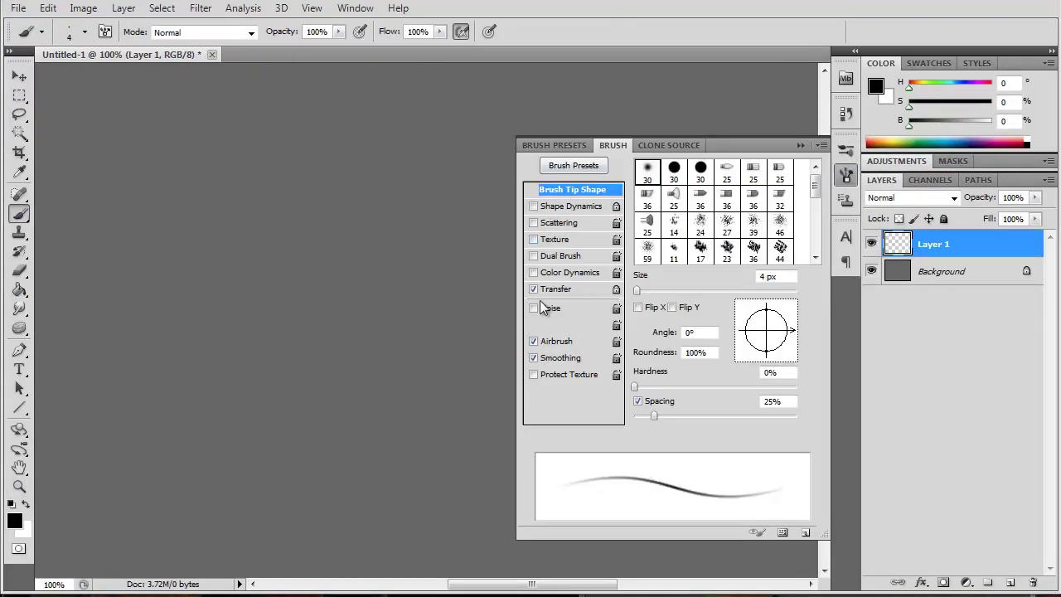
click(800, 145)
click(19, 487)
alt+click(281, 311)
Sketch the shell's oval, right-side arc and tip ellipse, then fade the overlapping lines
key(b)
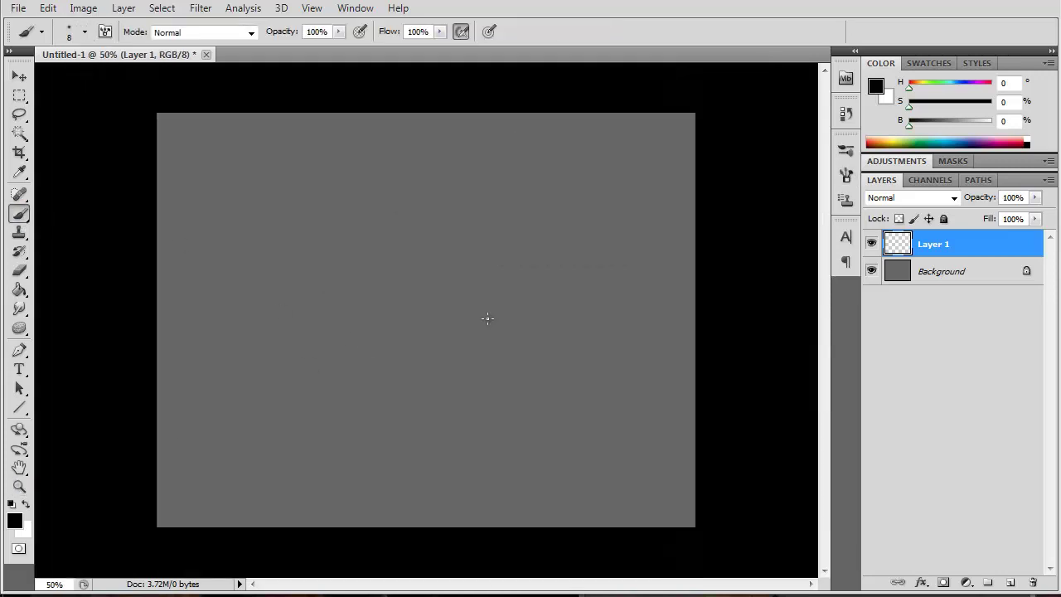
drag(522, 242, 338, 281)
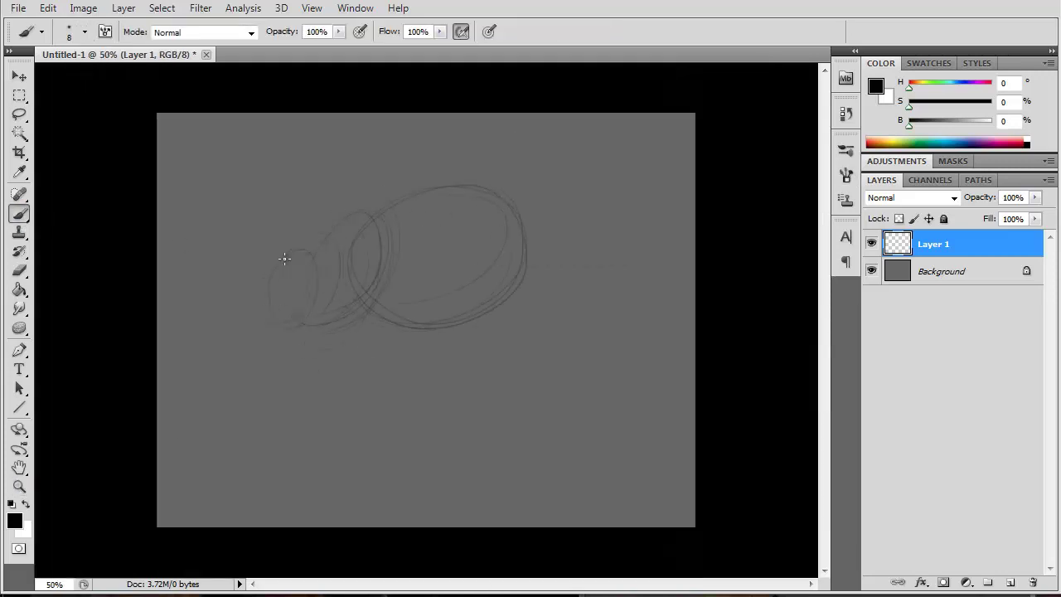
drag(522, 211, 576, 310)
drag(319, 245, 325, 316)
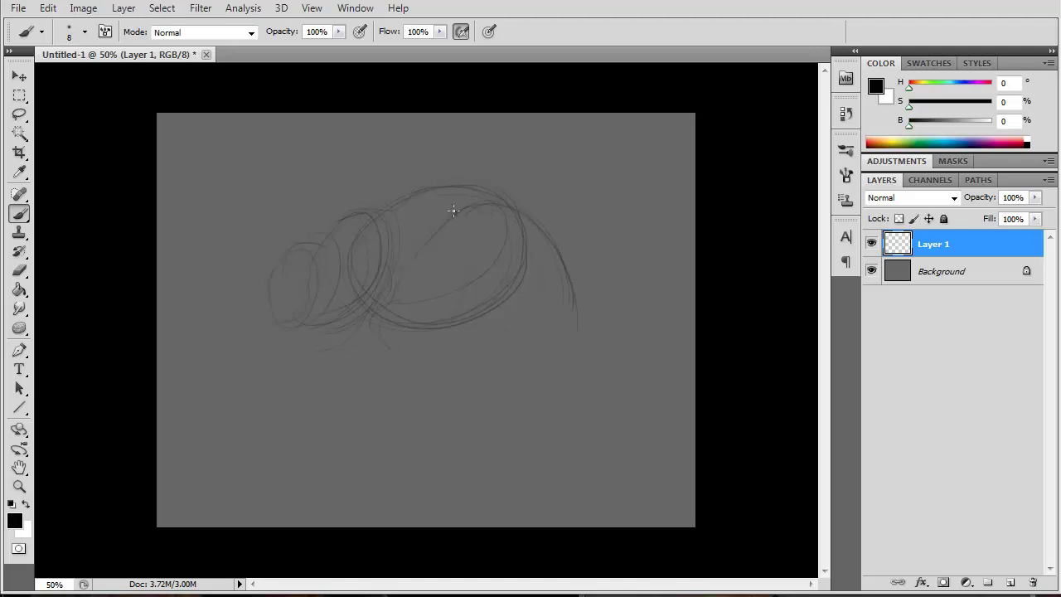
click(19, 270)
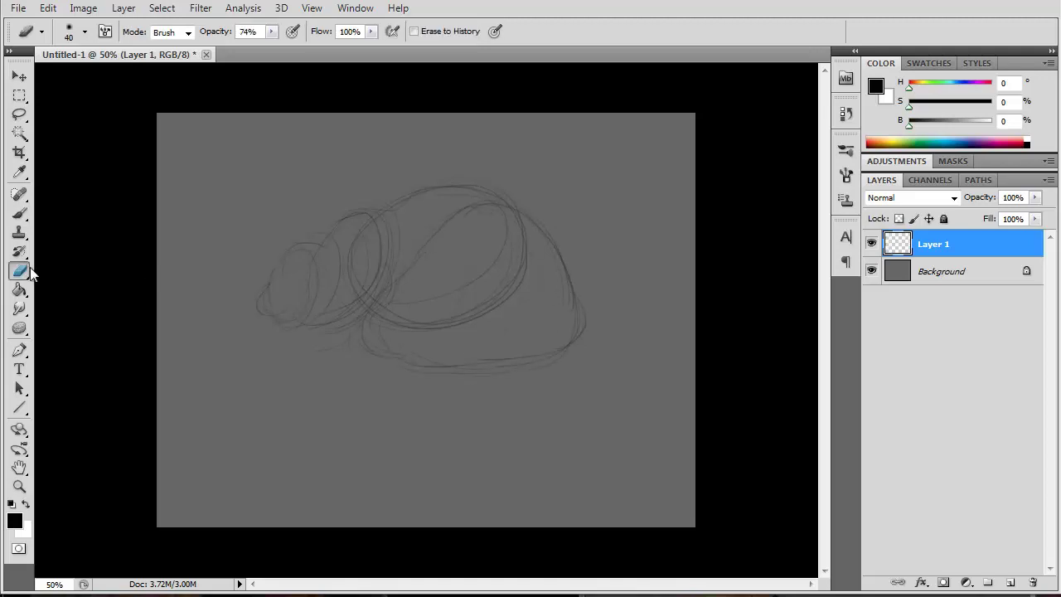
drag(347, 244, 366, 289)
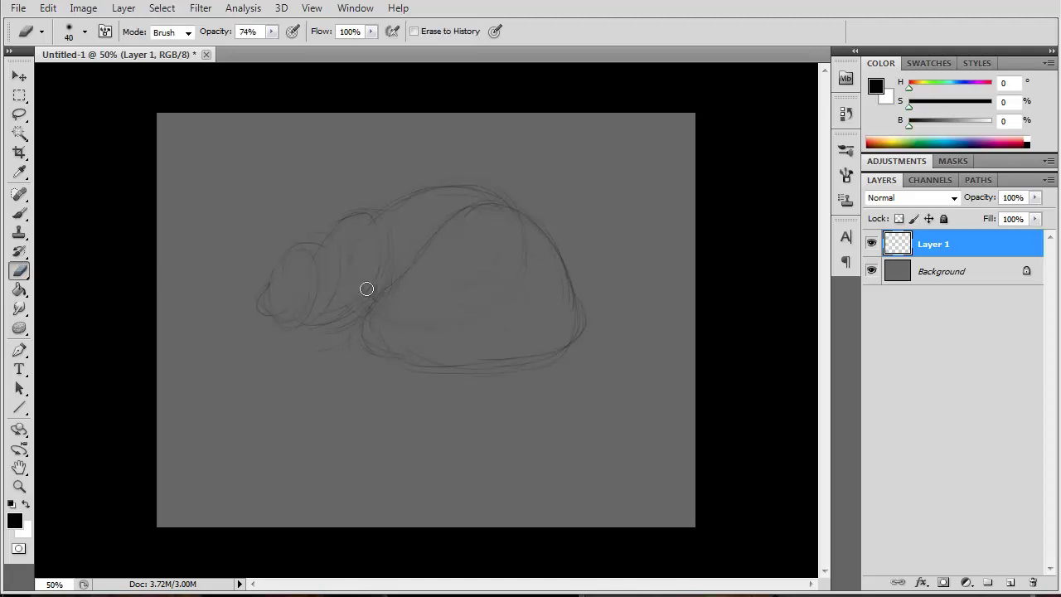
Sketch the eyes, the right legs, the chest detail and hooked-tip legs
key(b)
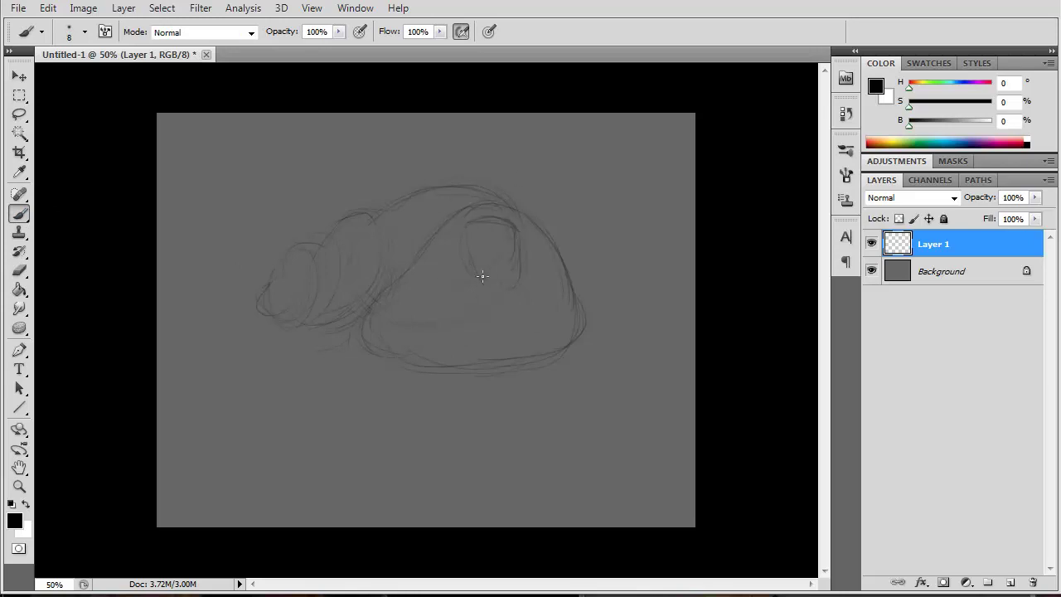
mouse_move(505, 251)
mouse_down()
mouse_move(490, 274)
mouse_move(514, 278)
mouse_move(638, 494)
mouse_up()
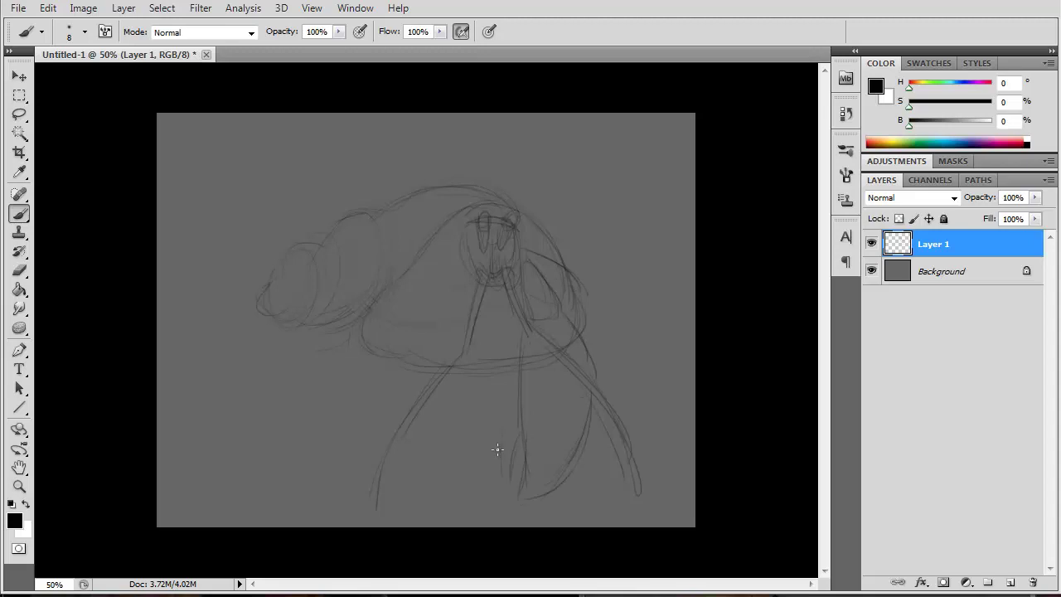
mouse_move(570, 268)
mouse_down()
mouse_move(627, 367)
mouse_move(635, 444)
mouse_up()
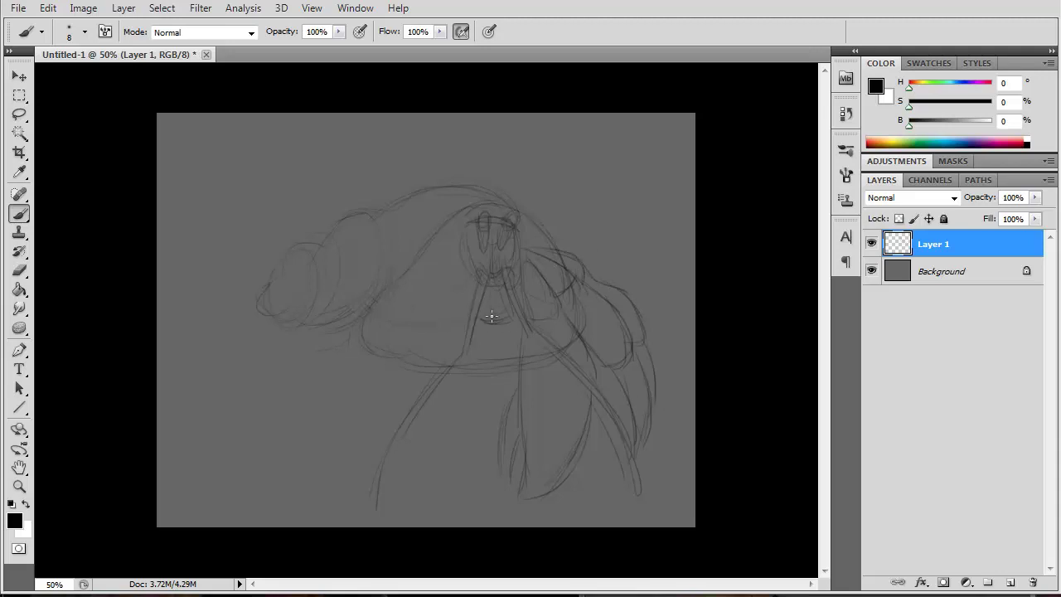
mouse_move(447, 319)
mouse_down()
mouse_move(422, 379)
mouse_move(456, 454)
mouse_up()
mouse_move(423, 458)
mouse_down()
mouse_move(449, 463)
mouse_move(412, 464)
mouse_up()
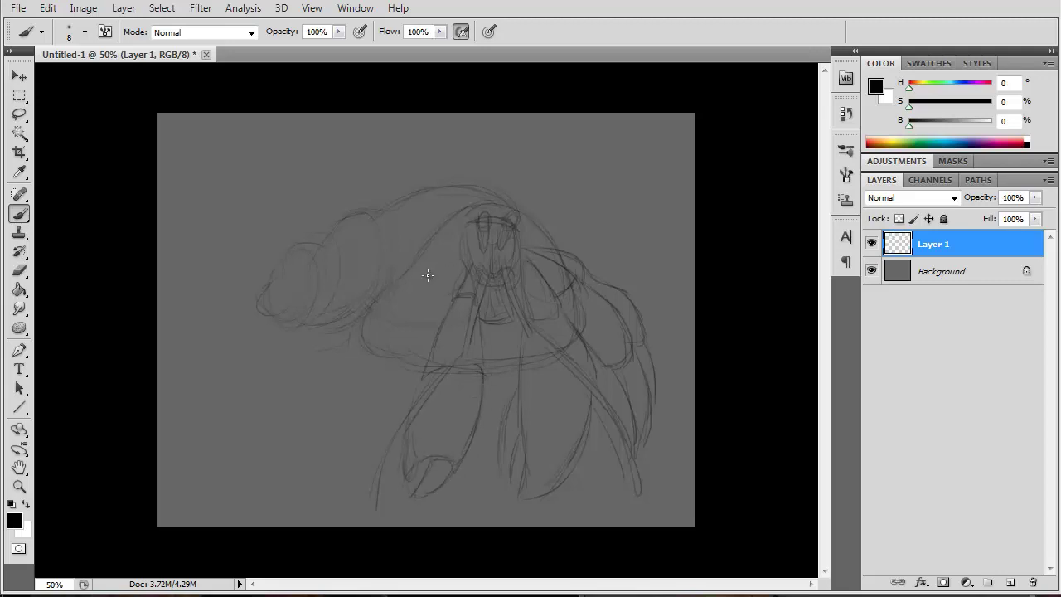
drag(448, 265, 411, 309)
mouse_move(379, 399)
mouse_down()
mouse_move(347, 462)
mouse_move(383, 409)
mouse_up()
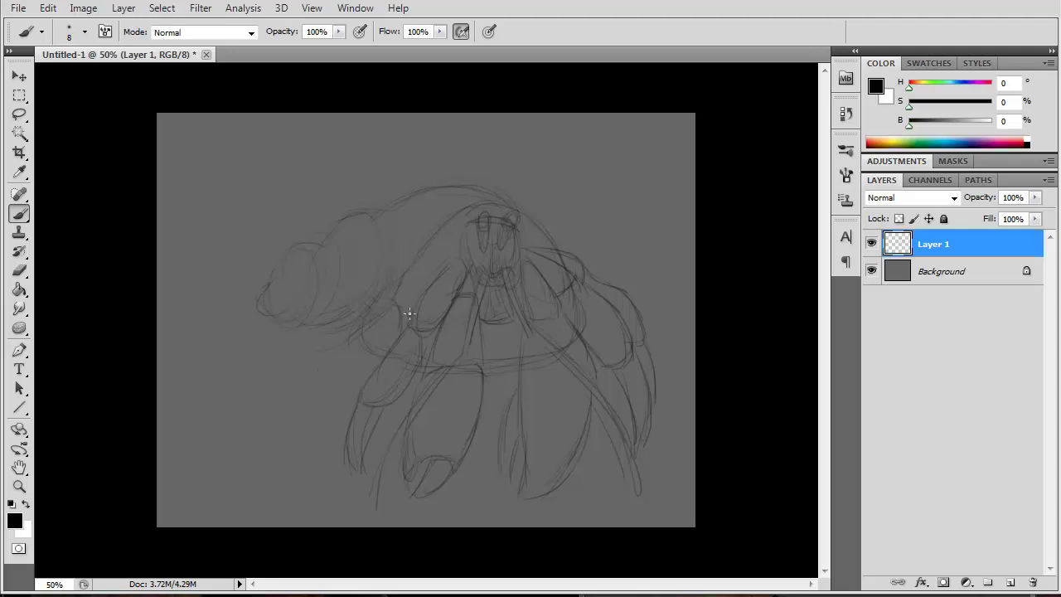
Draw the two antennae, the left legs, claw joints and the shell's left end
mouse_move(524, 181)
mouse_down()
mouse_move(513, 225)
mouse_move(475, 174)
mouse_up()
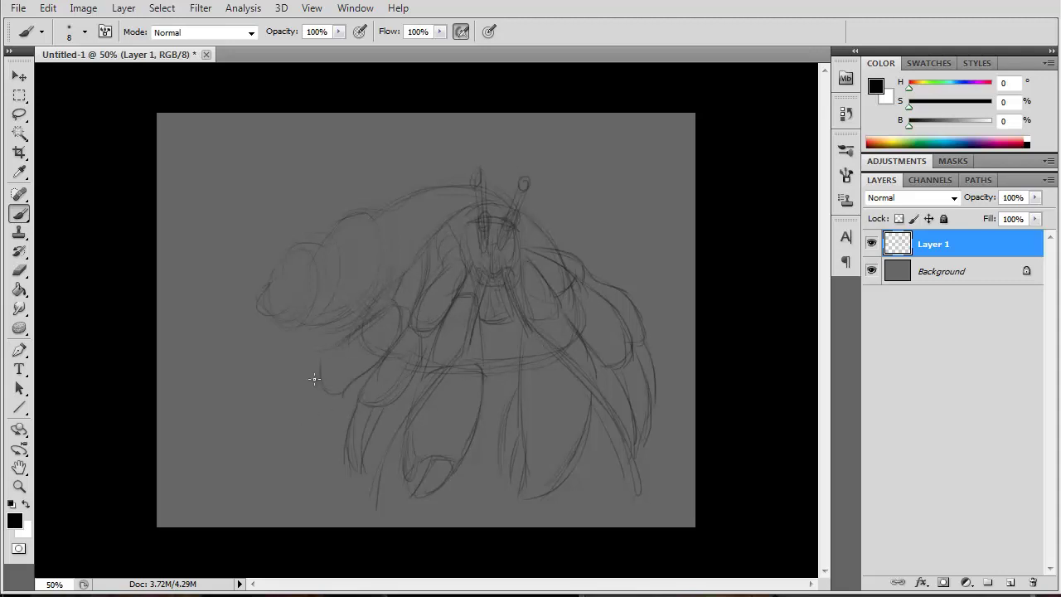
drag(314, 378, 301, 452)
drag(323, 439, 324, 402)
drag(399, 371, 429, 382)
drag(335, 347, 320, 327)
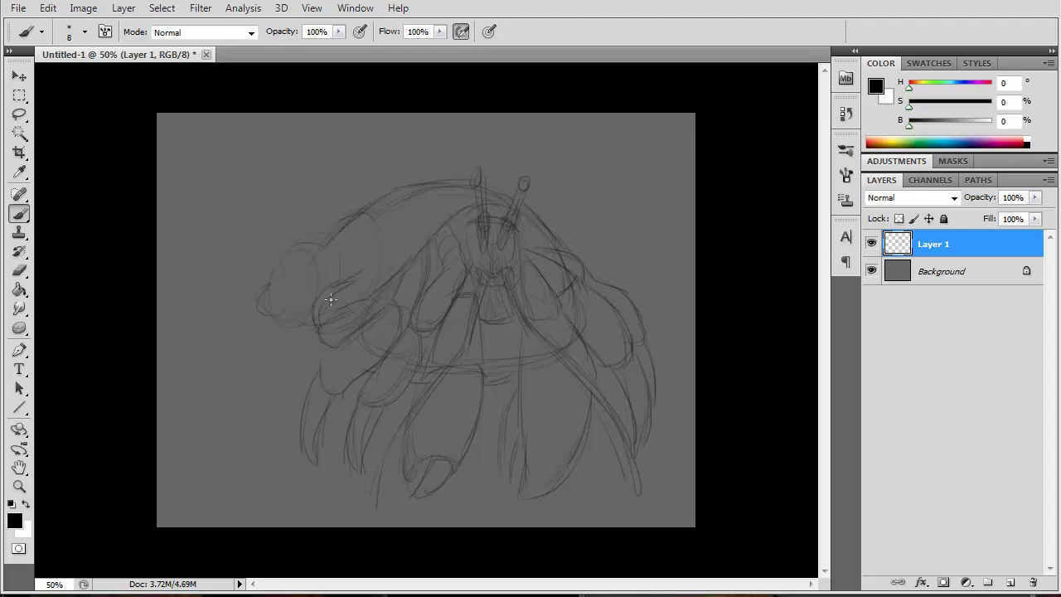
drag(255, 365, 222, 312)
mouse_move(310, 322)
mouse_down()
mouse_move(285, 264)
mouse_move(304, 280)
mouse_up()
mouse_move(294, 237)
mouse_down()
mouse_move(447, 179)
mouse_move(284, 259)
mouse_move(358, 295)
mouse_up()
Erase the old shell-end lines, redraw the top arc, a rounded lobe and lower edge, then erase stray marks
key(e)
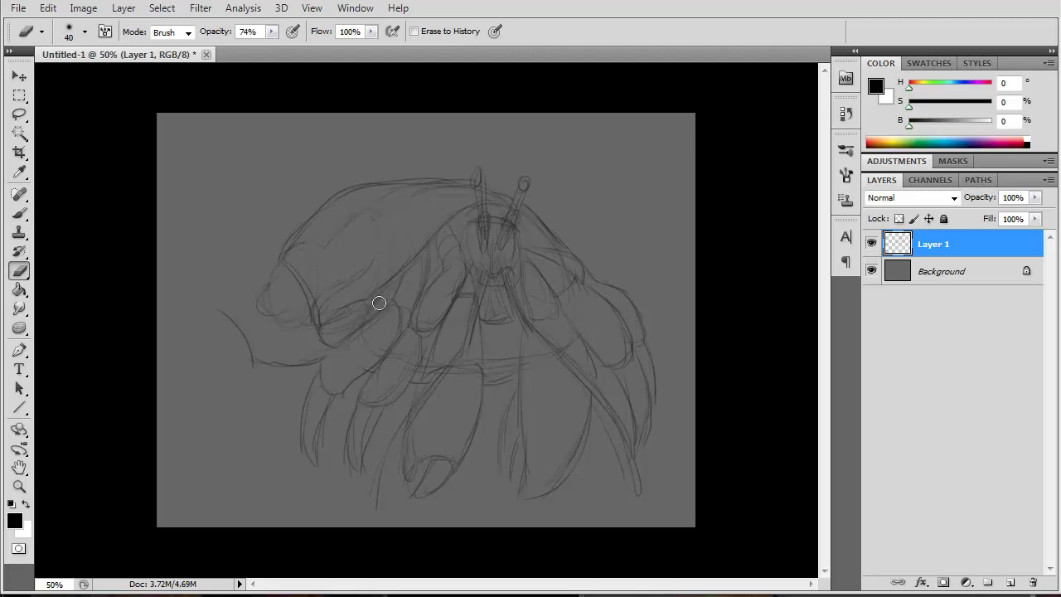
drag(307, 273, 253, 301)
key(b)
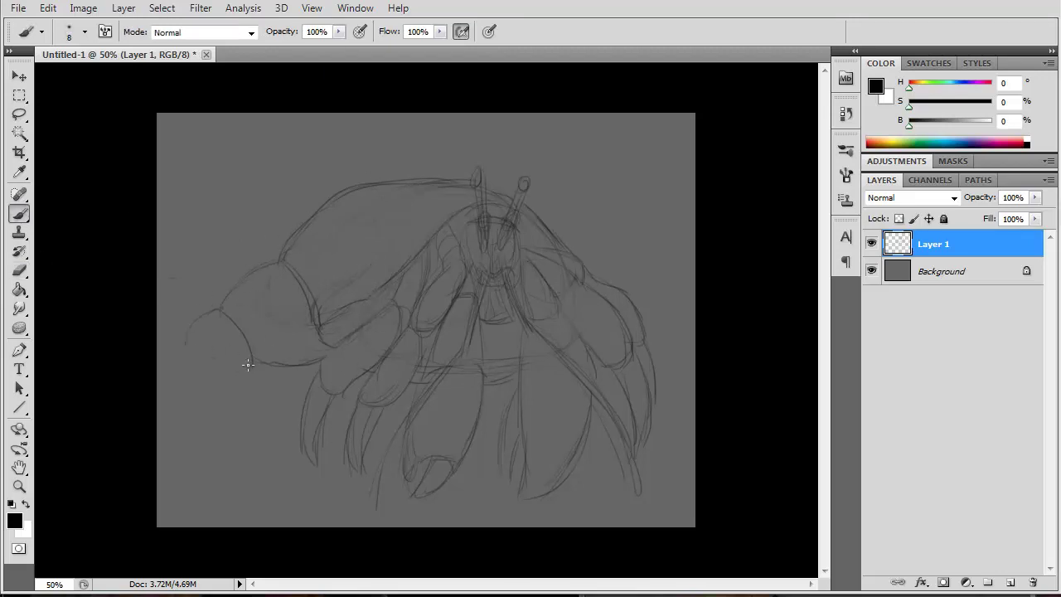
drag(318, 319, 242, 317)
mouse_move(242, 317)
mouse_down()
mouse_move(271, 364)
mouse_move(327, 356)
mouse_up()
drag(240, 318, 217, 361)
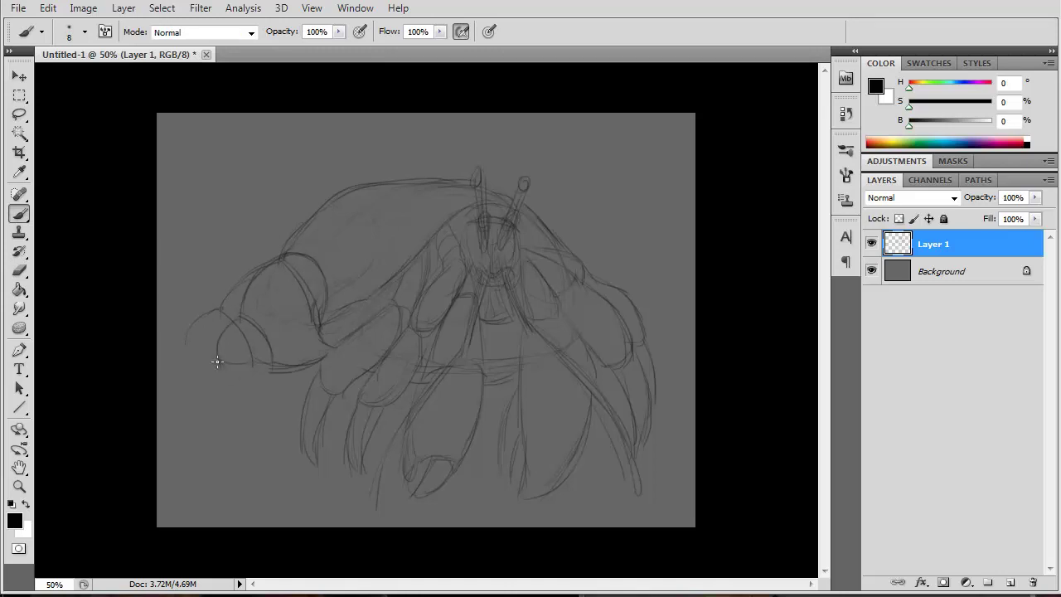
key(e)
mouse_move(249, 254)
mouse_down()
mouse_move(227, 300)
mouse_move(261, 350)
mouse_up()
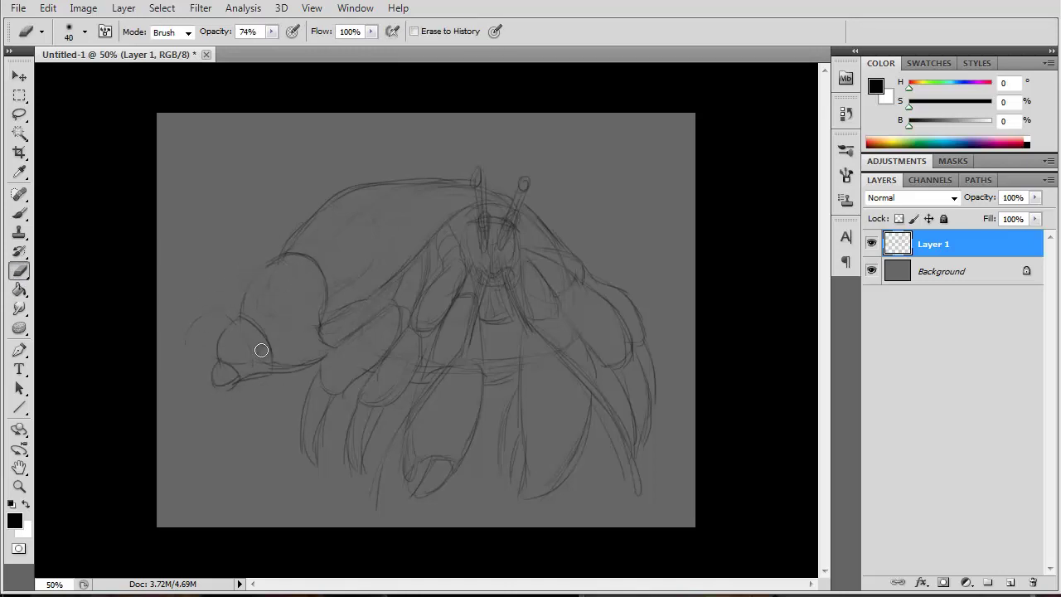
Add Layer 2 above the background and set a 60 px brush with a dark grey of brightness 20
key(b)
click(953, 274)
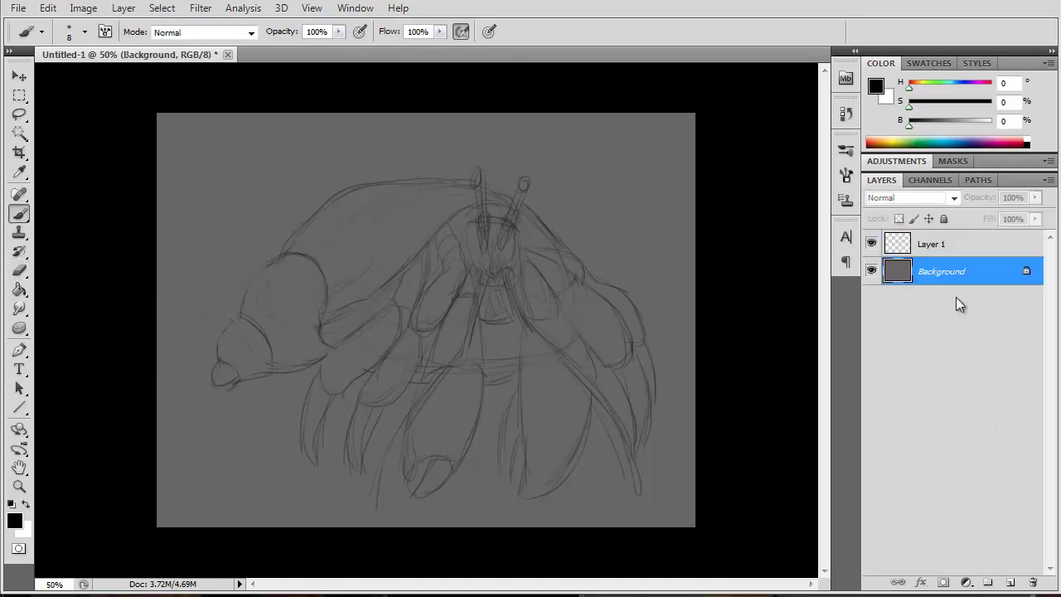
key(ctrl+shift+alt+n)
click(846, 176)
drag(652, 292, 667, 290)
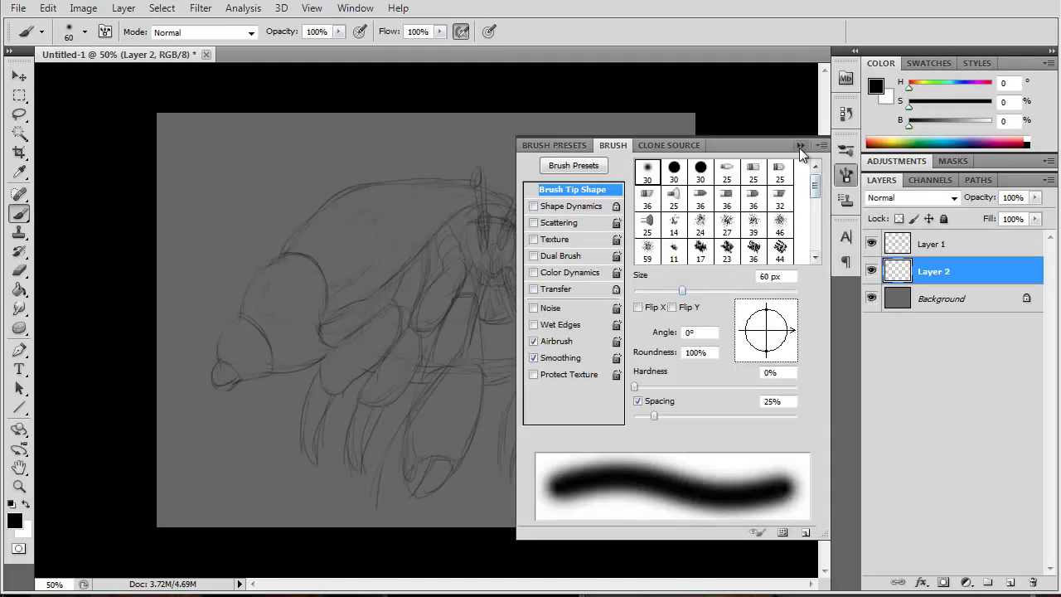
click(801, 145)
alt+click(414, 240)
key(Return)
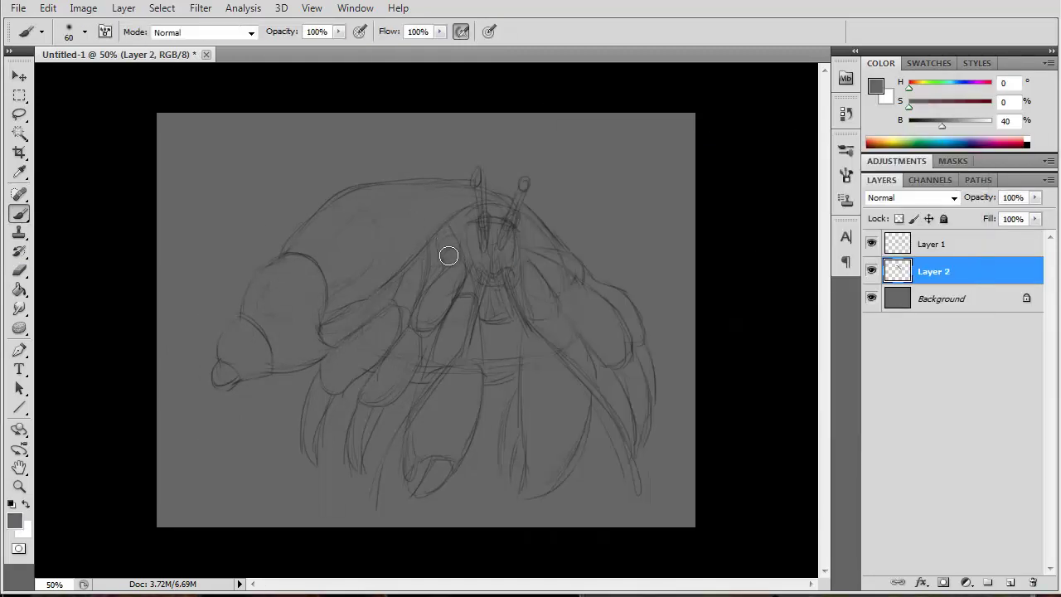
click(14, 521)
text(20)
key(Return)
Paint the body, antennae, right claws and right legs in dark grey
drag(372, 217, 537, 346)
right_click(137, 67)
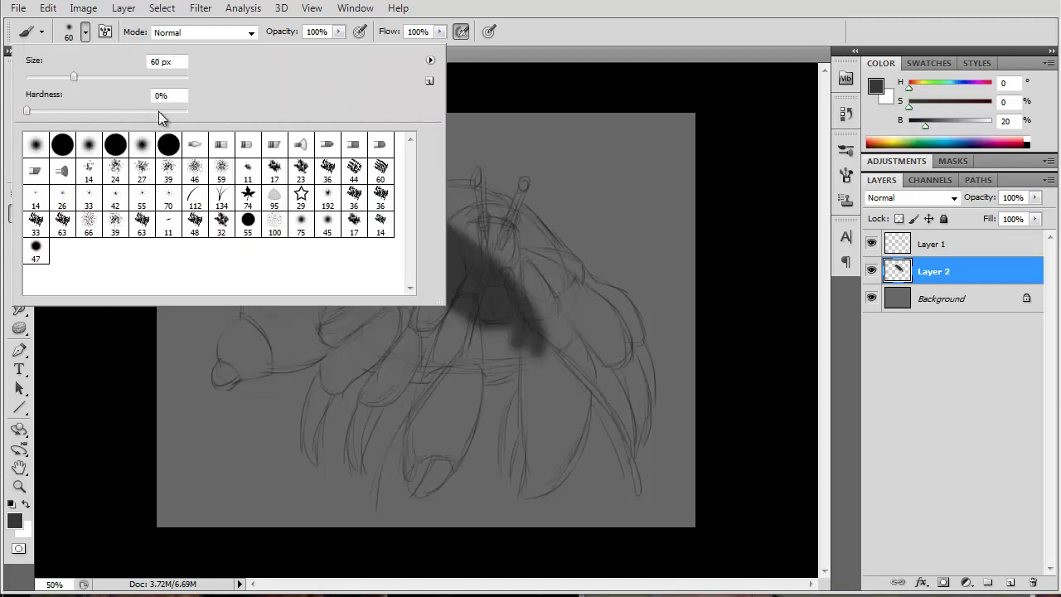
key(Return)
mouse_move(514, 298)
mouse_down()
mouse_move(476, 173)
mouse_move(503, 232)
mouse_move(456, 196)
mouse_move(555, 249)
mouse_move(599, 300)
mouse_move(643, 403)
mouse_move(634, 417)
mouse_move(556, 289)
mouse_up()
key(bracketleft)
key(bracketleft)
key(bracketleft)
key(bracketright)
key(bracketright)
key(bracketleft)
key(bracketleft)
drag(521, 339, 538, 439)
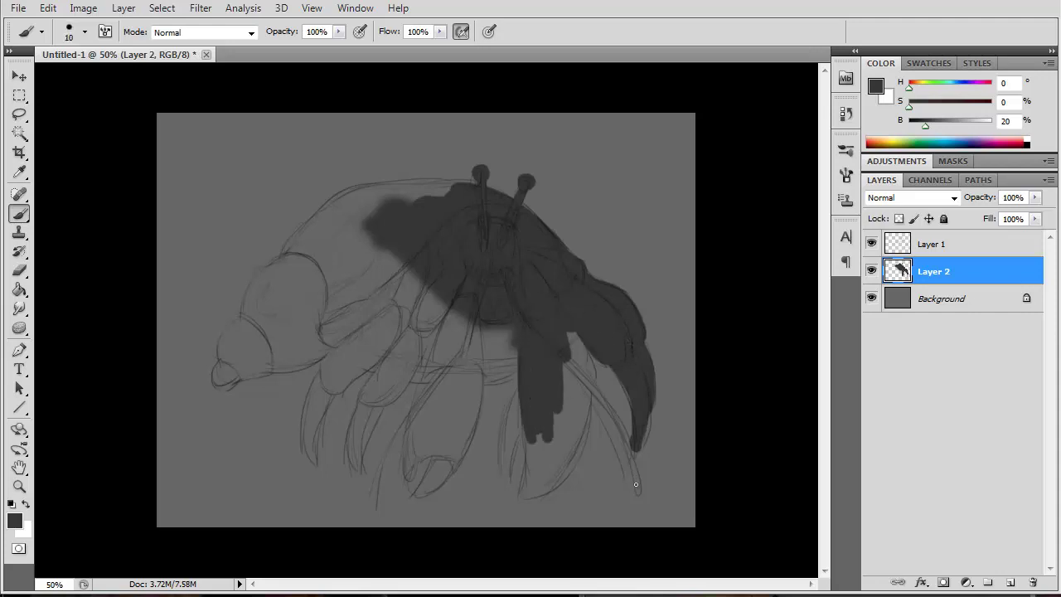
drag(572, 332, 580, 423)
drag(590, 357, 555, 477)
drag(580, 395, 530, 481)
key(bracketleft)
drag(509, 386, 546, 461)
Fill the shell, small claw, two left legs and shoulder area dark grey
mouse_move(514, 364)
mouse_down()
mouse_move(443, 373)
mouse_move(497, 307)
mouse_up()
key(bracketright)
key(bracketright)
key(bracketright)
mouse_move(232, 356)
mouse_down()
mouse_move(364, 265)
mouse_move(364, 298)
mouse_up()
key(bracketleft)
key(bracketleft)
mouse_move(331, 373)
mouse_down()
mouse_move(314, 461)
mouse_move(307, 447)
mouse_up()
mouse_move(377, 388)
mouse_down()
mouse_move(358, 474)
mouse_move(359, 417)
mouse_up()
key(bracketright)
key(bracketright)
mouse_move(327, 368)
mouse_down()
mouse_move(372, 303)
mouse_move(343, 374)
mouse_up()
mouse_move(381, 331)
mouse_down()
mouse_move(362, 407)
mouse_move(391, 354)
mouse_move(462, 355)
mouse_up()
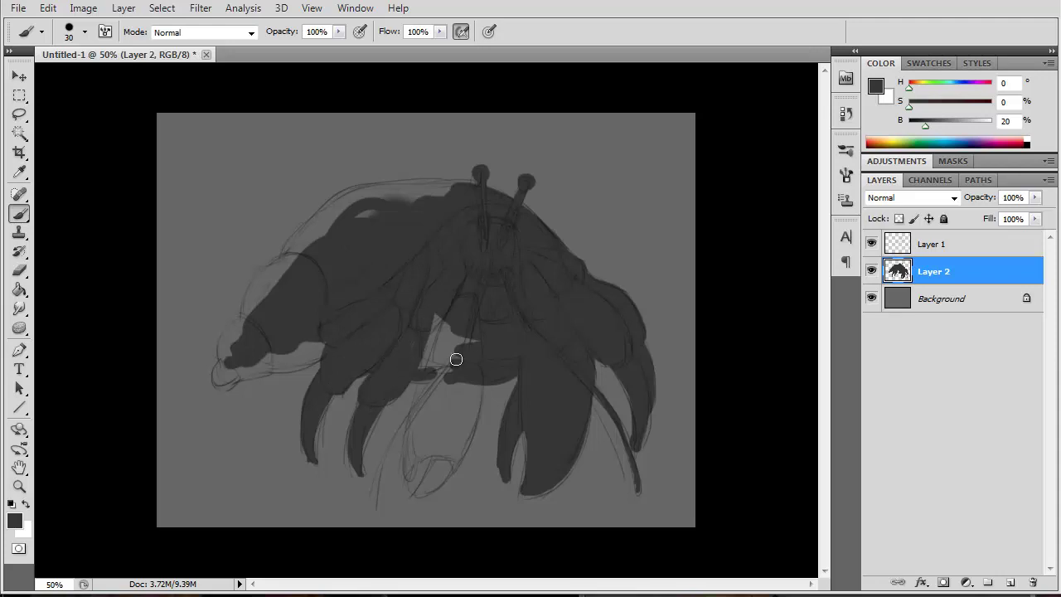
Fill under the body, the long thin leg, and the shell's top and body front
mouse_move(431, 319)
mouse_down()
mouse_move(473, 372)
mouse_move(375, 502)
mouse_up()
key(bracketleft)
drag(435, 382, 381, 485)
drag(417, 428, 406, 481)
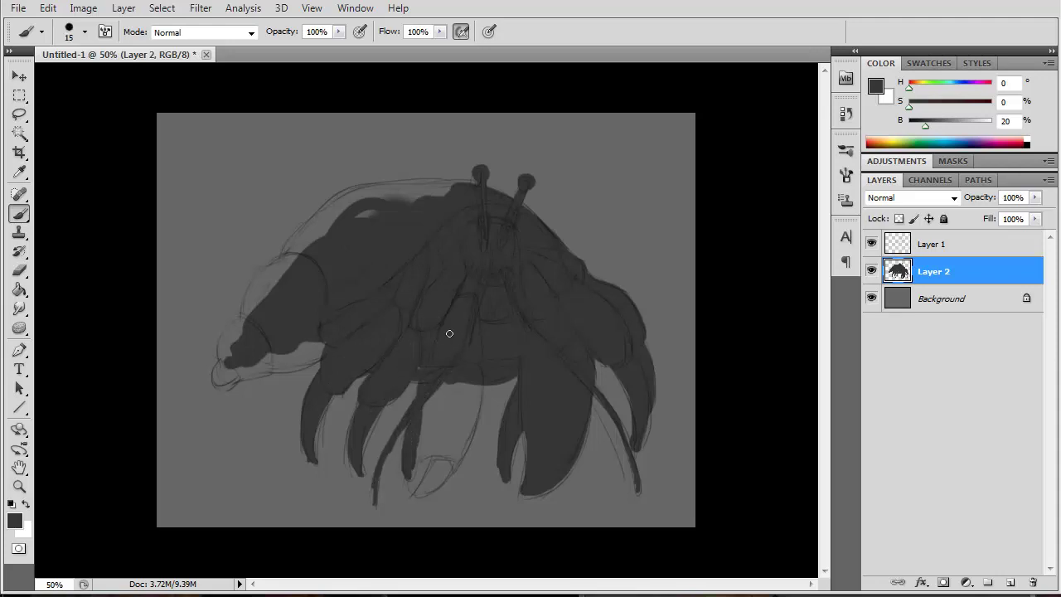
drag(423, 385, 455, 468)
mouse_move(468, 386)
mouse_down()
mouse_move(447, 452)
mouse_move(417, 454)
mouse_move(436, 482)
mouse_up()
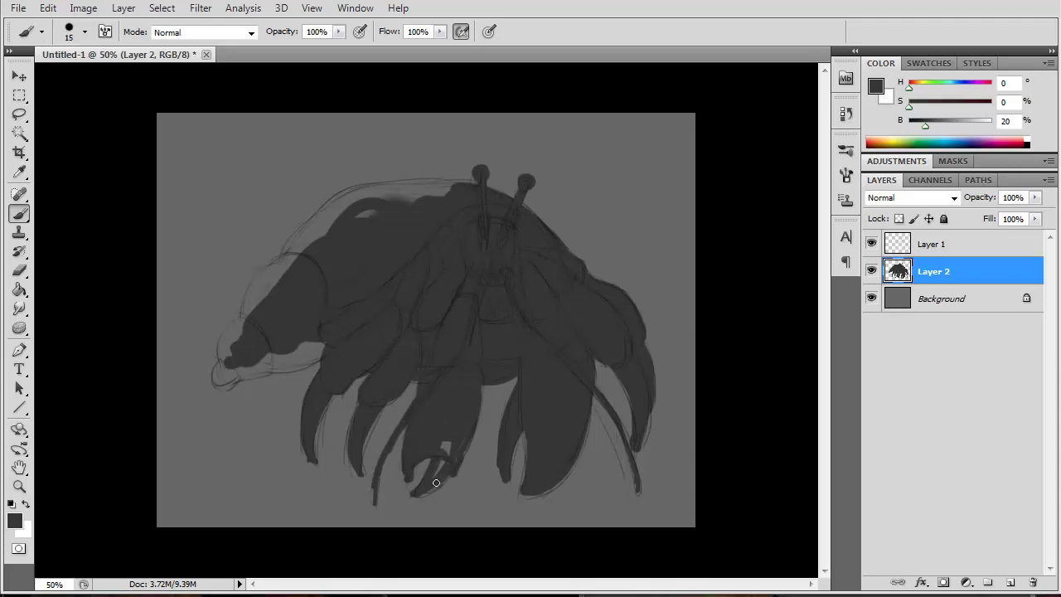
mouse_move(313, 238)
mouse_down()
mouse_move(336, 204)
mouse_move(429, 185)
mouse_move(256, 289)
mouse_move(226, 343)
mouse_move(267, 360)
mouse_move(323, 348)
mouse_up()
Clean the silhouette's edges with the Eraser and hide the sketch to check it
key(e)
click(85, 32)
click(375, 39)
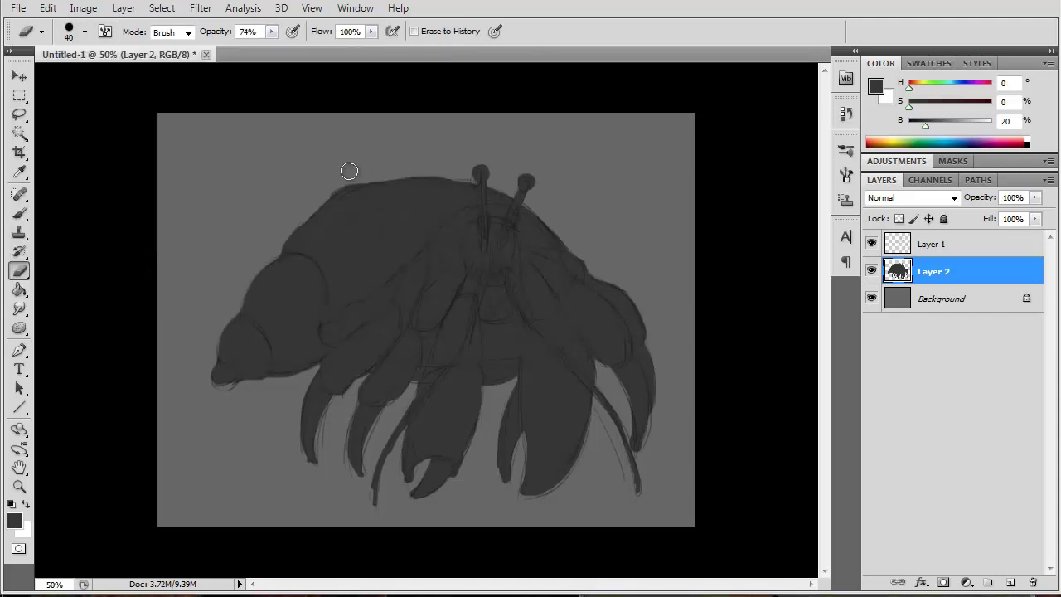
click(871, 243)
Show the sketch, add Layer 3 at 51% opacity, and pick a 25 px black brush
click(1009, 583)
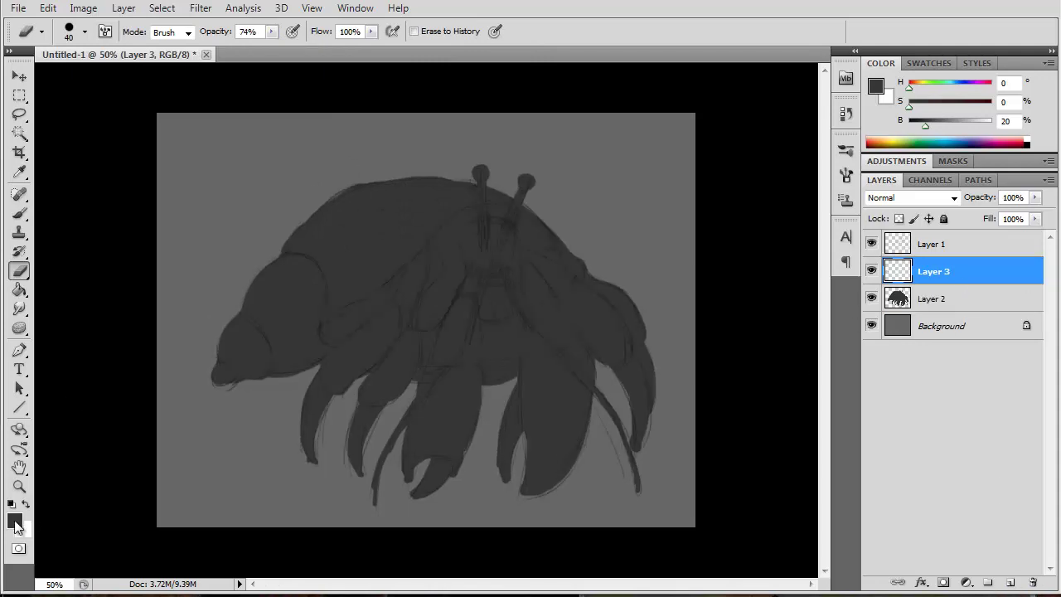
click(14, 520)
click(546, 406)
click(916, 188)
key(b)
click(84, 32)
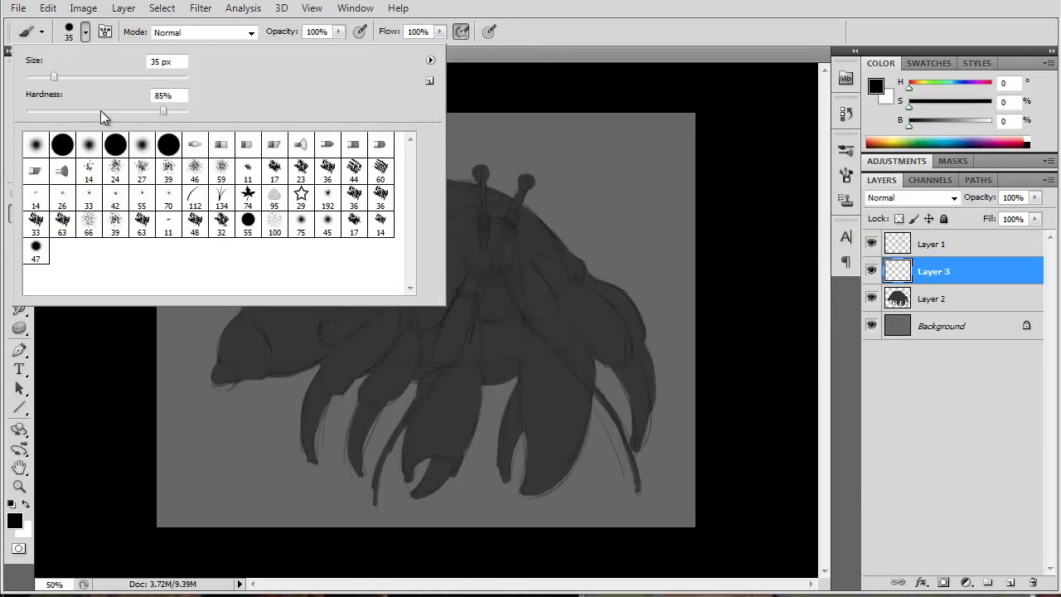
click(1035, 197)
key(bracketleft)
Paint dark shadows on the head, claw, body, shell, antenna and along both legs
mouse_move(496, 207)
mouse_down()
mouse_move(549, 241)
mouse_move(457, 221)
mouse_move(436, 245)
mouse_move(425, 291)
mouse_up()
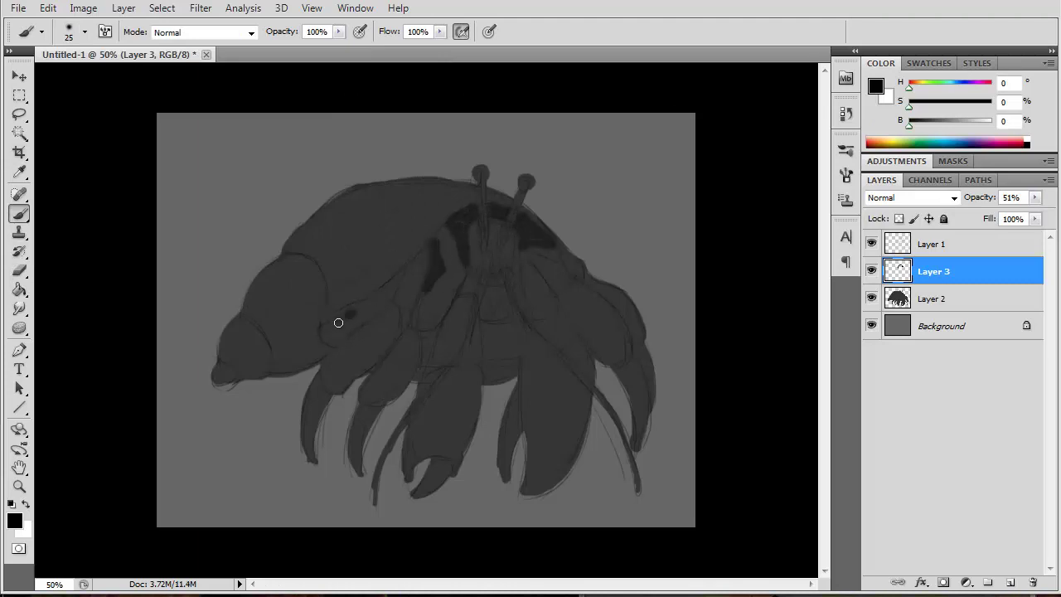
drag(338, 322, 368, 318)
key(bracketleft)
key(bracketleft)
key(bracketleft)
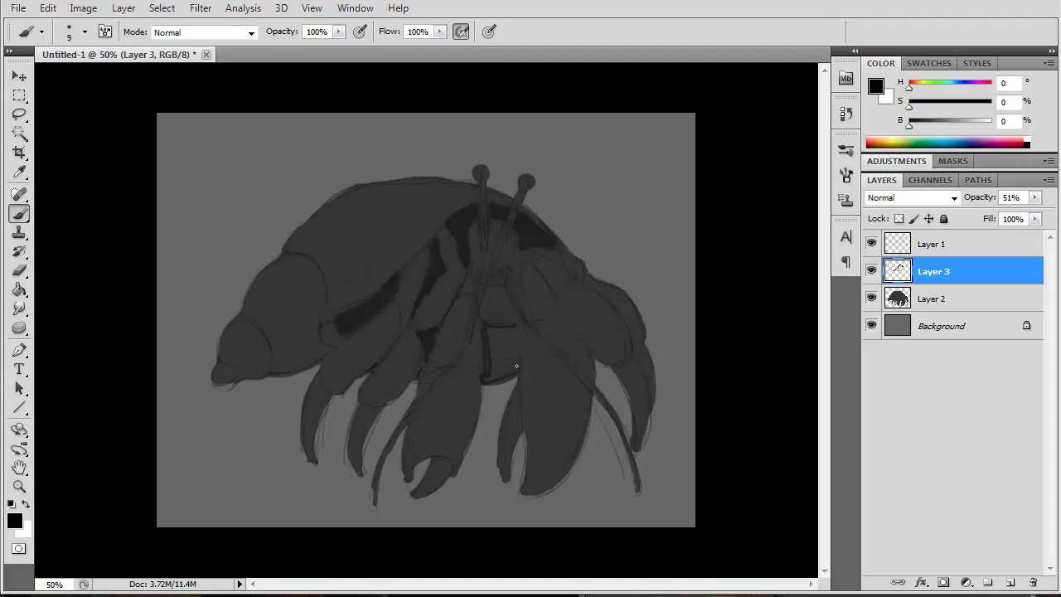
key(bracketright)
key(bracketright)
key(bracketright)
mouse_move(516, 365)
mouse_down()
mouse_move(509, 351)
mouse_move(497, 373)
mouse_up()
mouse_move(318, 282)
mouse_down()
mouse_move(322, 303)
mouse_move(270, 334)
mouse_move(270, 322)
mouse_move(310, 315)
mouse_move(222, 375)
mouse_move(423, 217)
mouse_up()
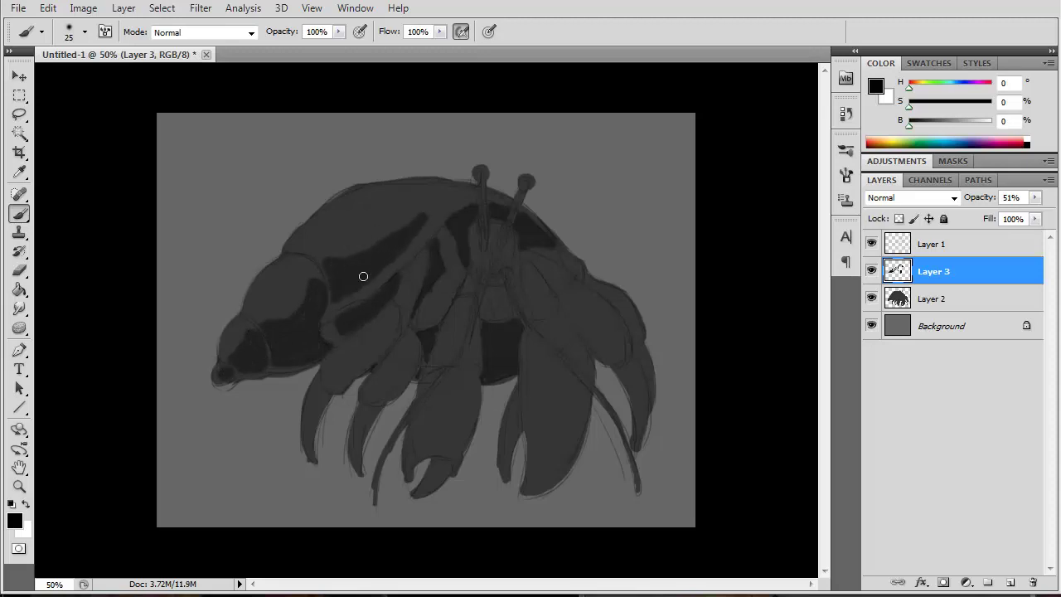
key(bracketleft)
key(bracketleft)
key(bracketleft)
drag(481, 176, 484, 247)
drag(514, 299, 639, 487)
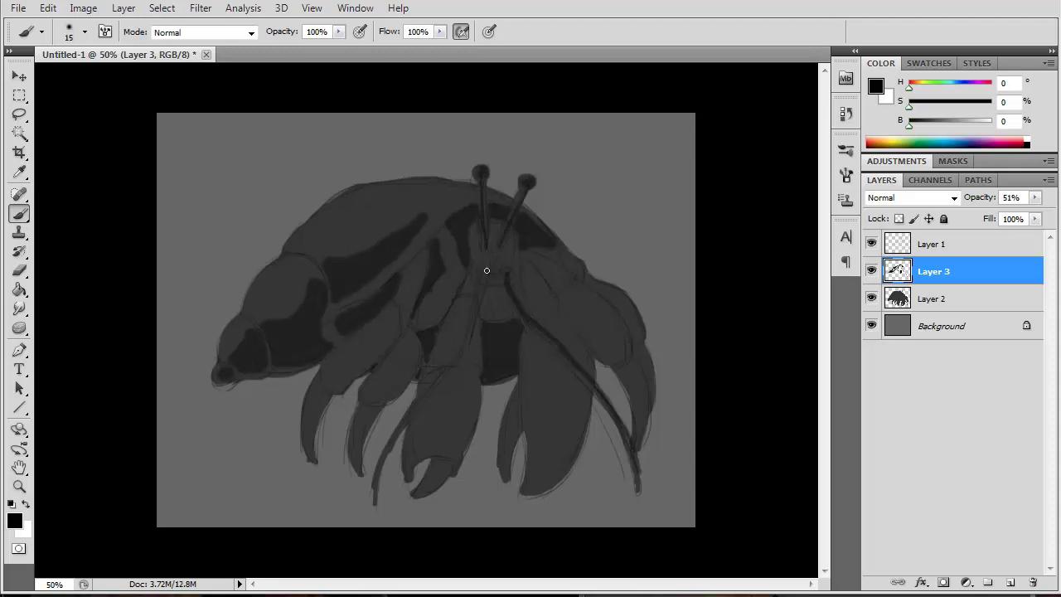
drag(488, 269, 374, 494)
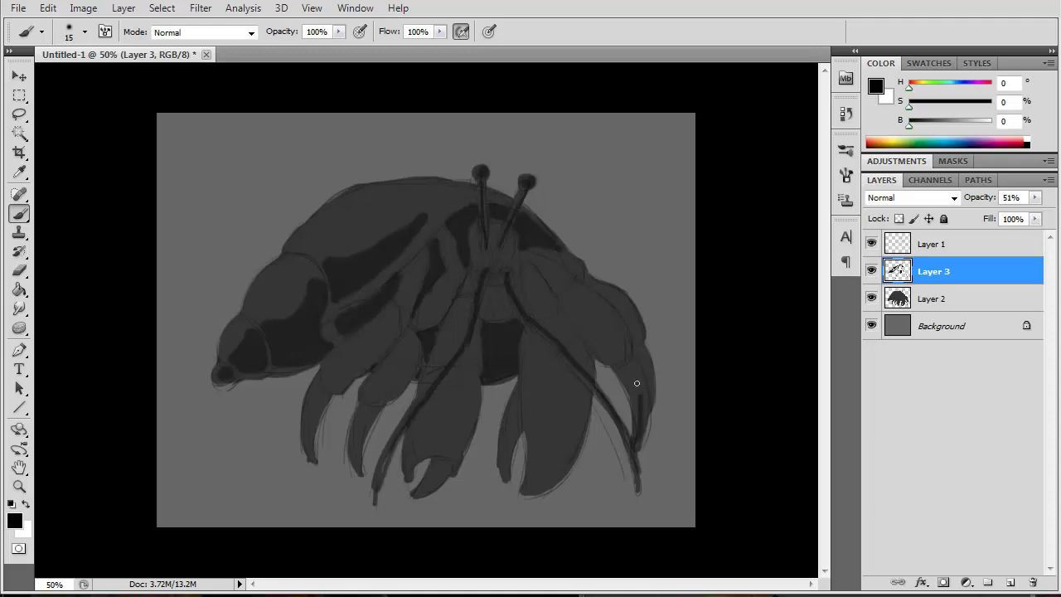
Hatch dark shading onto the right, lower middle and left claws
drag(635, 373, 631, 409)
mouse_move(512, 432)
mouse_down()
mouse_move(506, 477)
mouse_move(497, 472)
mouse_up()
drag(539, 434, 521, 492)
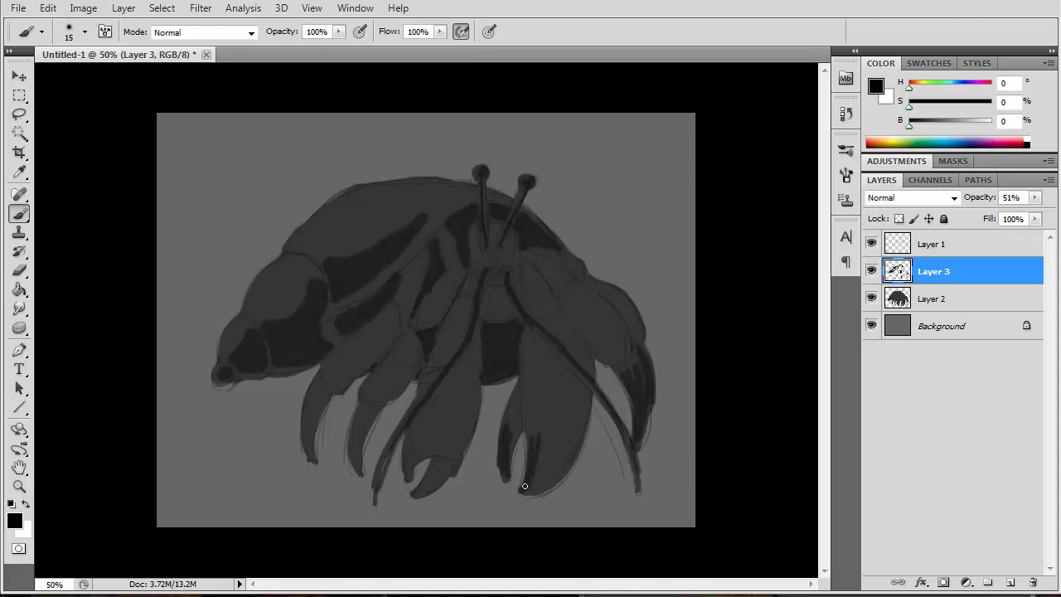
drag(572, 438, 539, 492)
drag(519, 384, 511, 429)
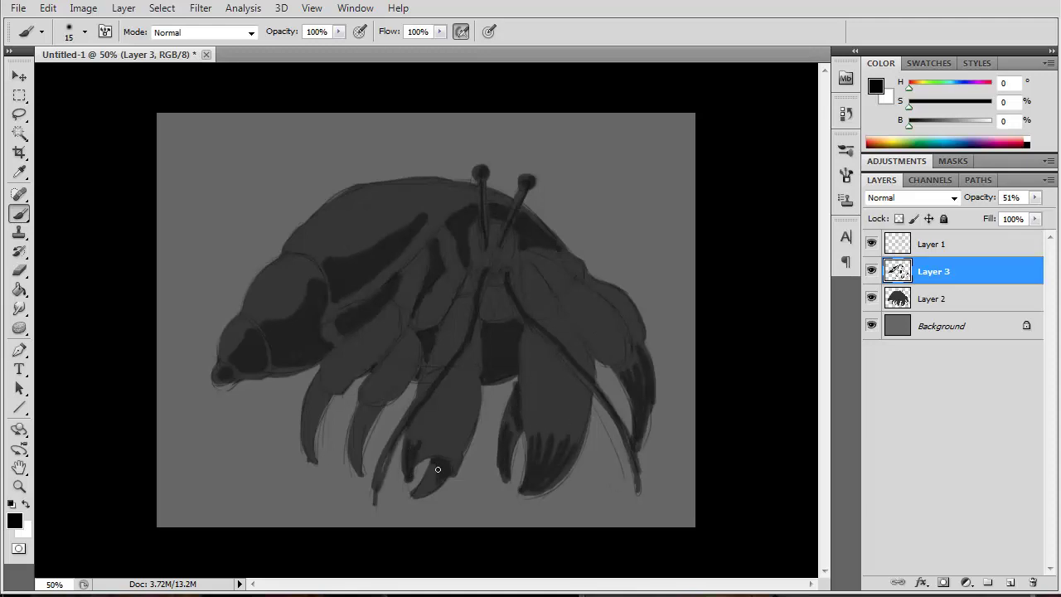
drag(435, 449, 464, 427)
drag(474, 384, 453, 445)
drag(365, 416, 357, 470)
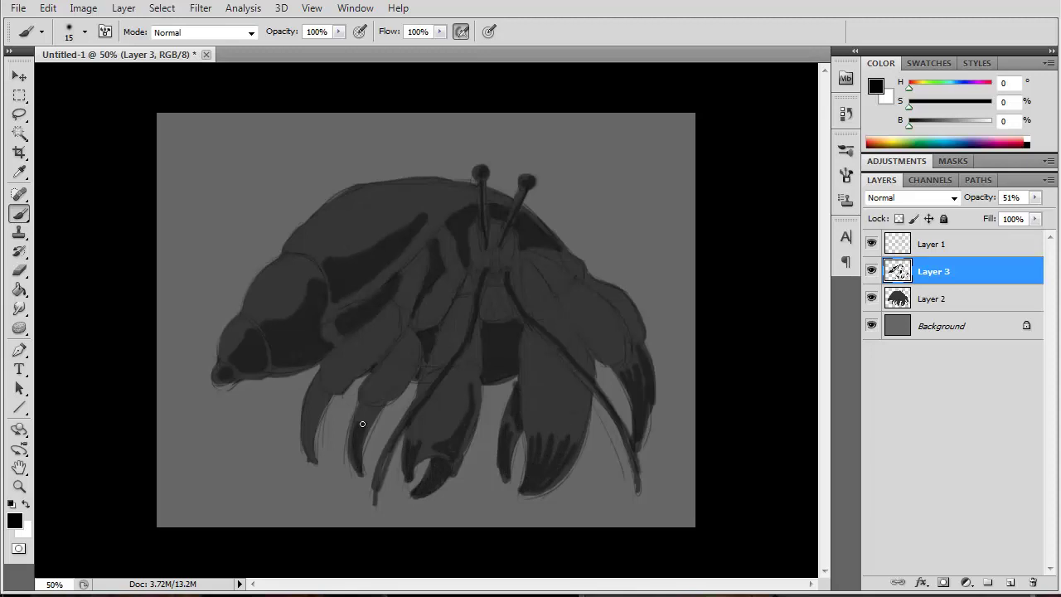
drag(318, 406, 307, 457)
drag(327, 373, 318, 404)
drag(356, 402, 374, 410)
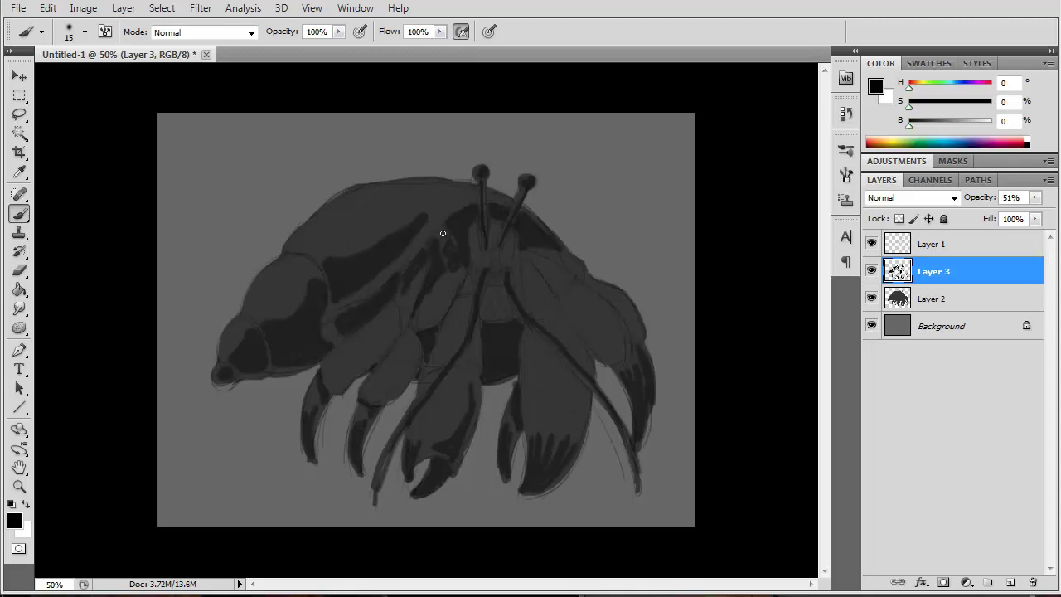
Shade the upper right claw, middle and right-side legs, then add empty Layer 4
mouse_move(562, 295)
mouse_down()
mouse_move(590, 340)
mouse_move(623, 358)
mouse_up()
drag(621, 299, 635, 328)
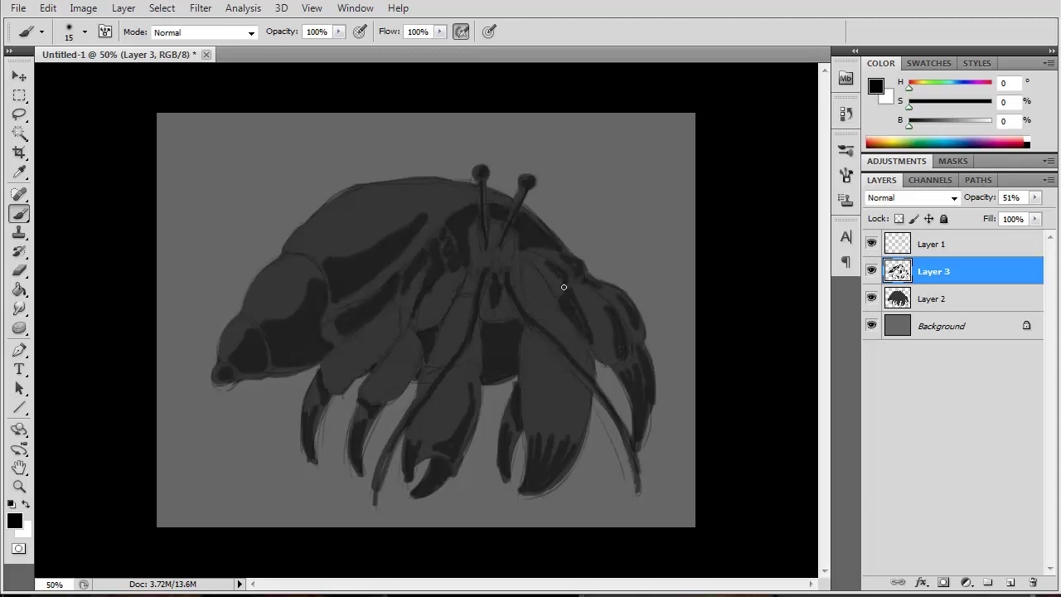
drag(407, 374, 403, 346)
drag(393, 306, 383, 347)
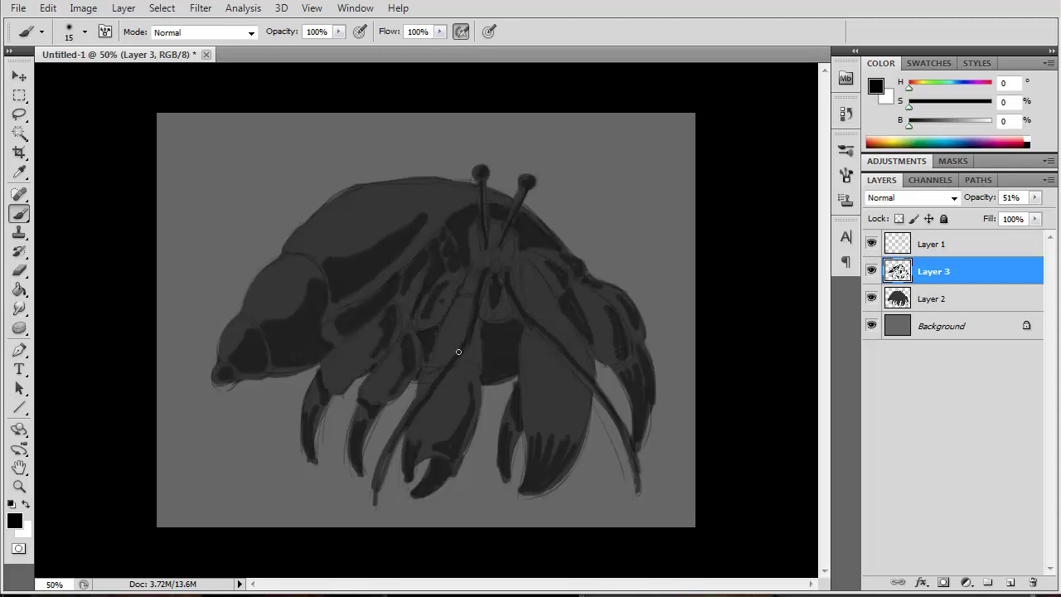
mouse_move(553, 312)
mouse_down()
mouse_move(538, 280)
mouse_move(548, 320)
mouse_up()
drag(545, 318, 574, 347)
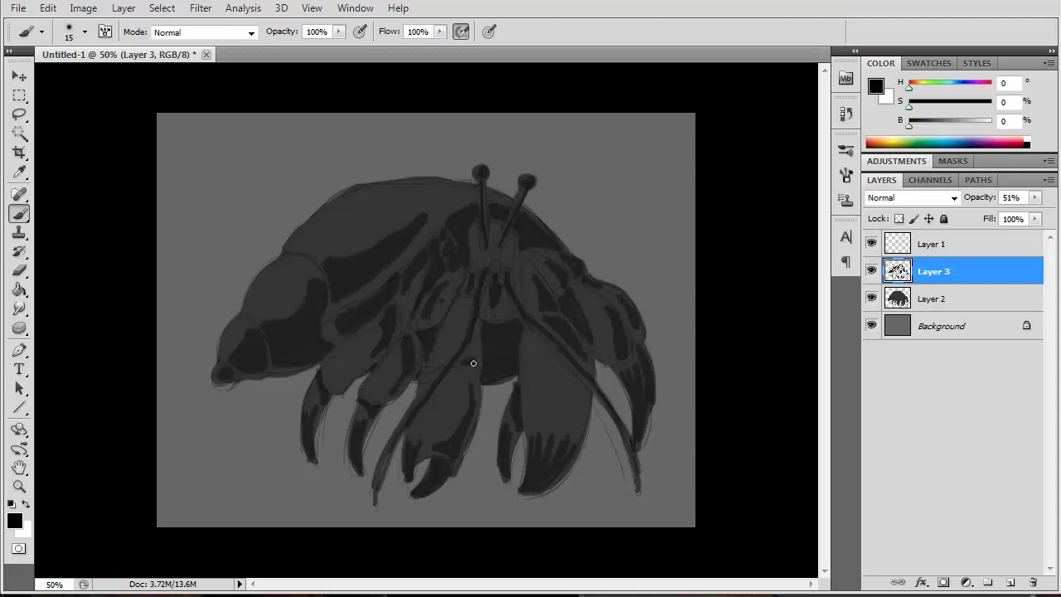
key(ctrl+shift+alt+n)
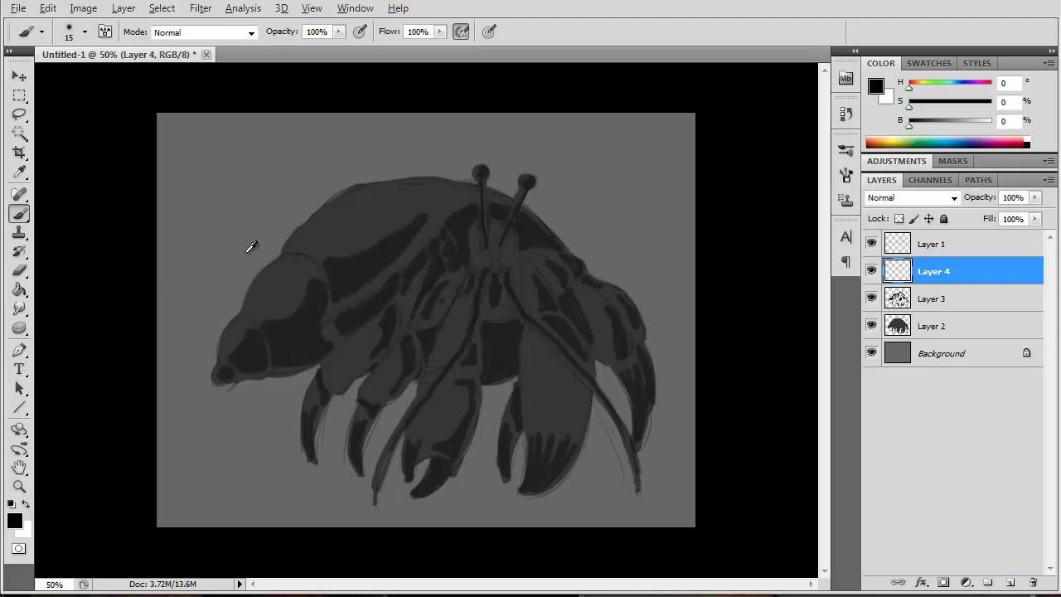
Set the foreground to 60% grey and paint highlights on the right antenna and shell
click(15, 520)
click(876, 190)
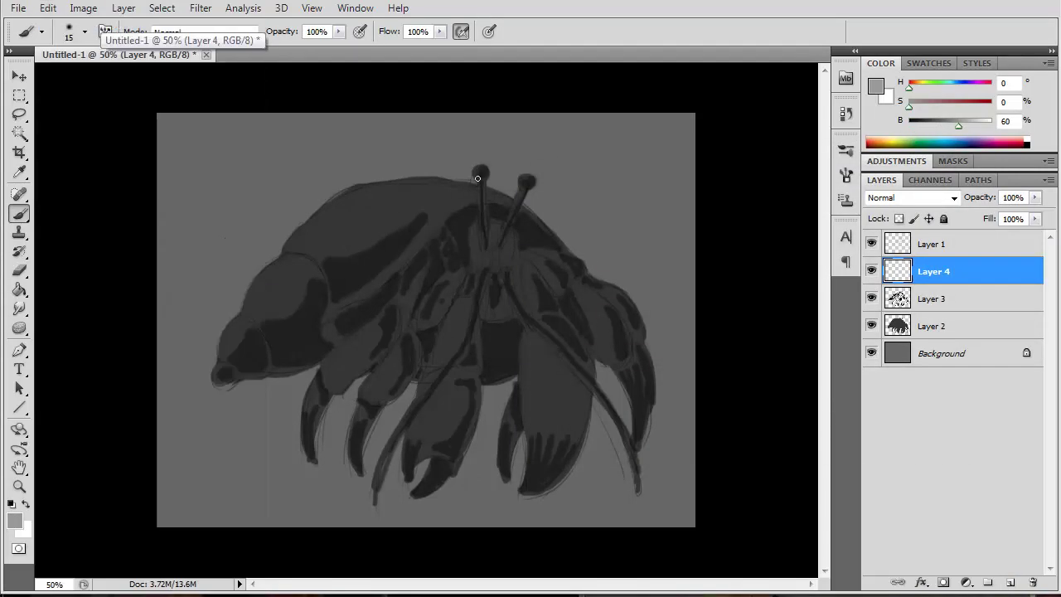
key(bracketleft)
drag(524, 185, 500, 239)
key(bracketright)
key(bracketright)
key(bracketright)
drag(323, 231, 331, 240)
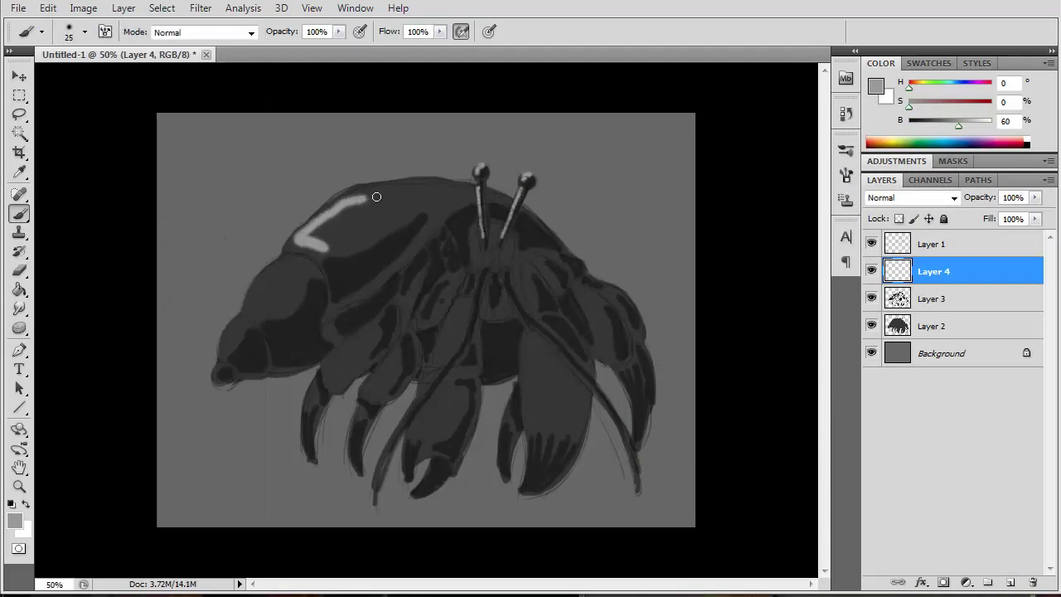
drag(330, 314, 466, 203)
Paint light grey highlights on the head, head tip, legs and claws
drag(266, 290, 290, 278)
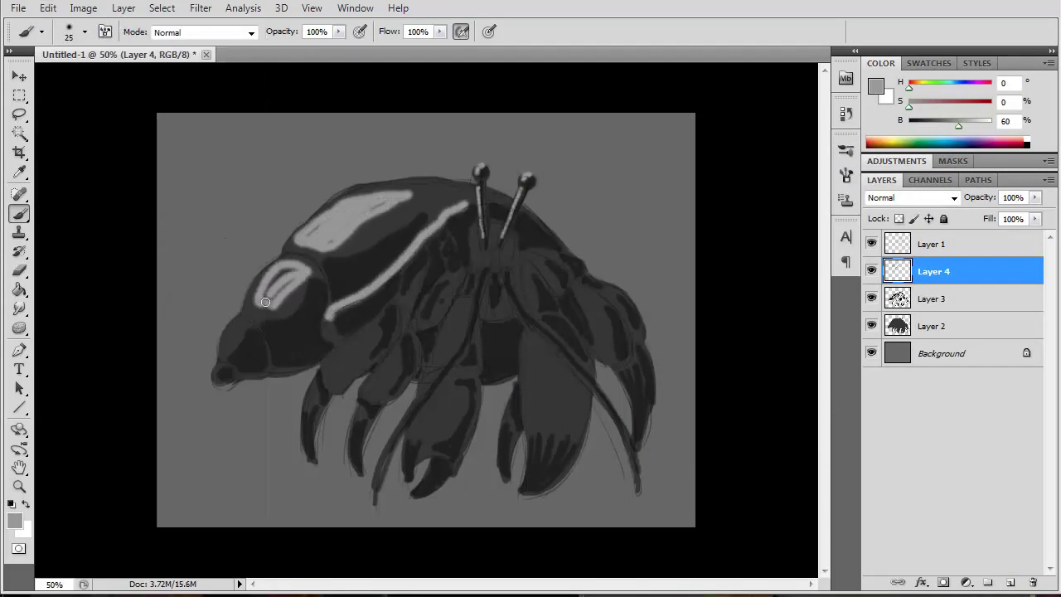
drag(241, 327, 229, 350)
drag(371, 333, 308, 409)
drag(396, 356, 362, 416)
mouse_move(418, 325)
mouse_down()
mouse_move(442, 284)
mouse_move(427, 274)
mouse_up()
drag(460, 302, 421, 432)
drag(529, 336, 547, 419)
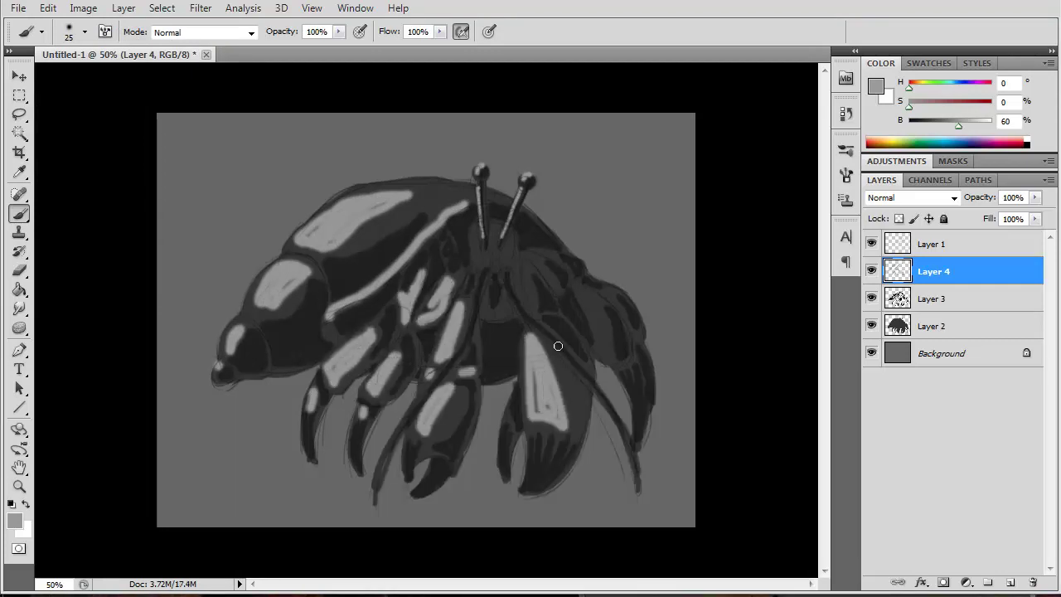
Highlight the right legs, upper body segments, antenna base and upper shell
drag(601, 346, 590, 297)
drag(608, 288, 618, 302)
drag(543, 300, 531, 252)
drag(547, 249, 553, 261)
drag(491, 225, 491, 265)
drag(348, 241, 456, 184)
Soften the highlights with a Gaussian Blur of about 4.9 pixels
click(871, 244)
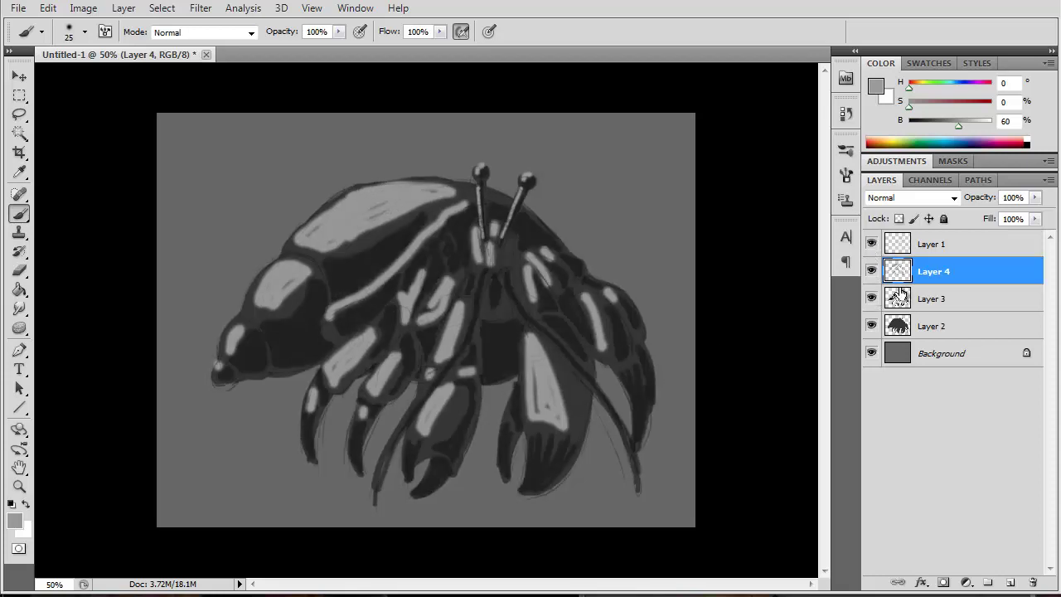
click(201, 8)
click(431, 225)
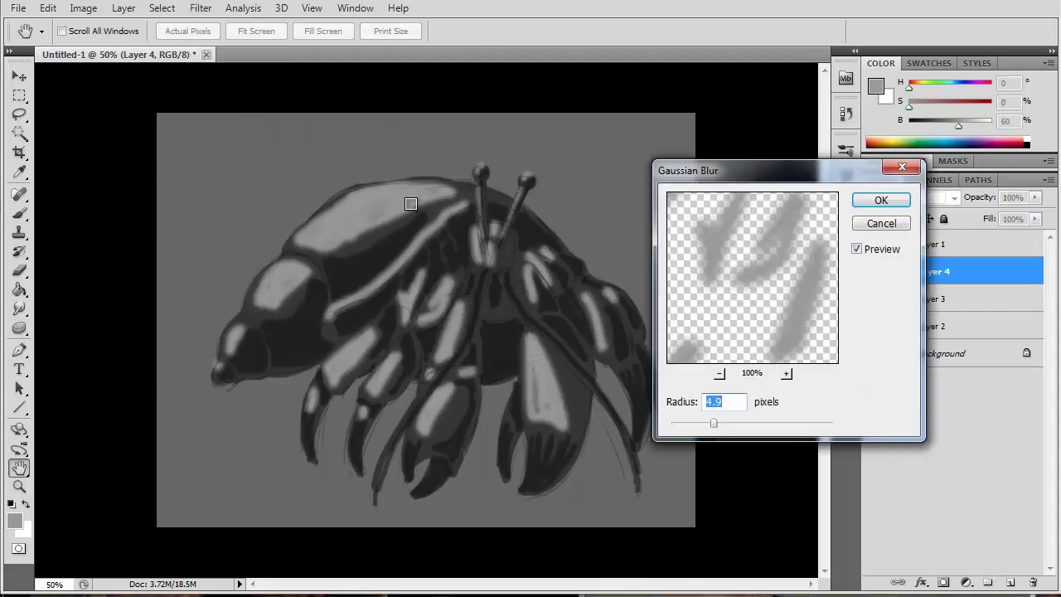
drag(718, 424, 723, 425)
key(Return)
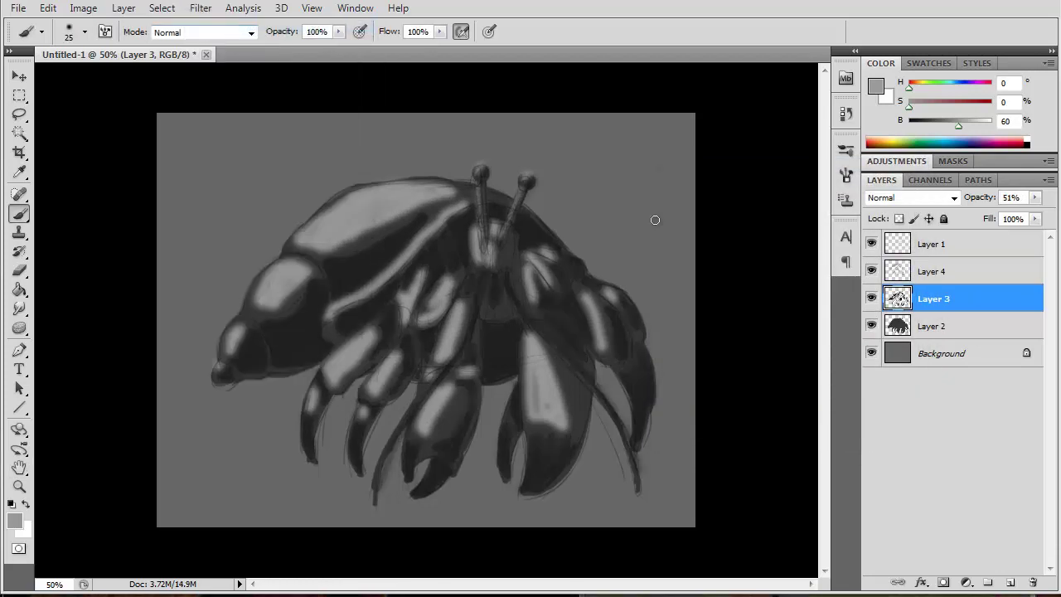
Fade Layer 4 to 70% opacity and add a new Overlay-mode layer above it
drag(1036, 199, 1009, 214)
click(1009, 581)
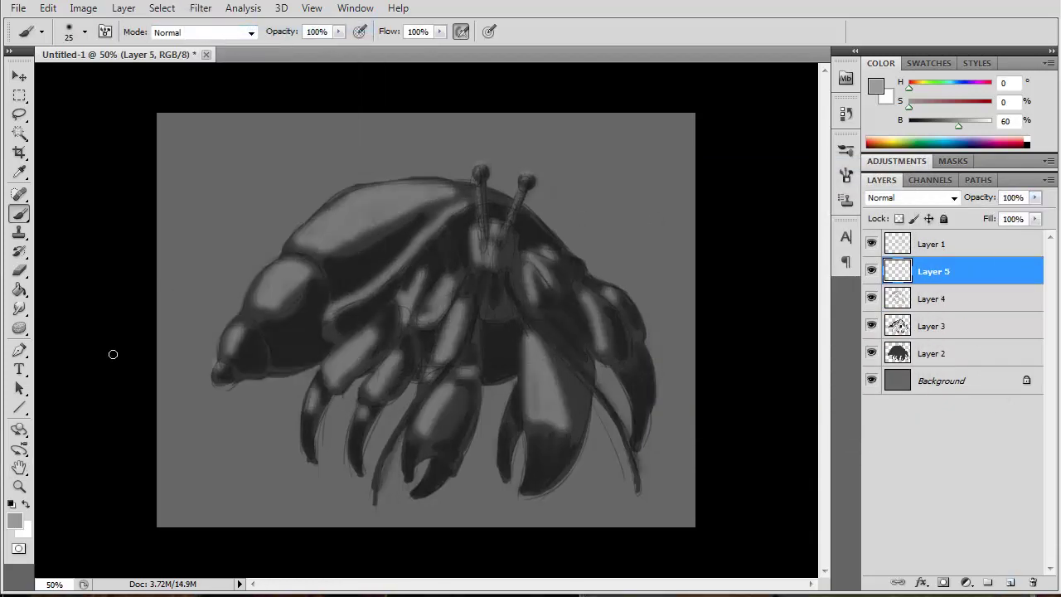
click(880, 199)
click(881, 408)
Set up a soft ~158 px brush with pressure Transfer, 66% opacity and 73% flow
click(84, 31)
drag(92, 110, 28, 110)
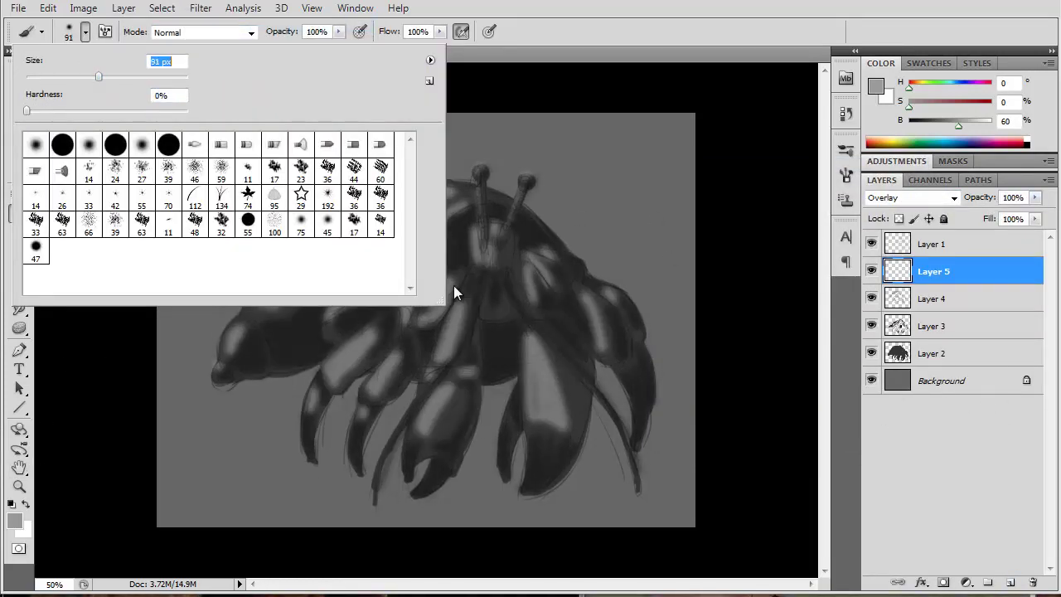
click(846, 175)
click(546, 285)
click(315, 31)
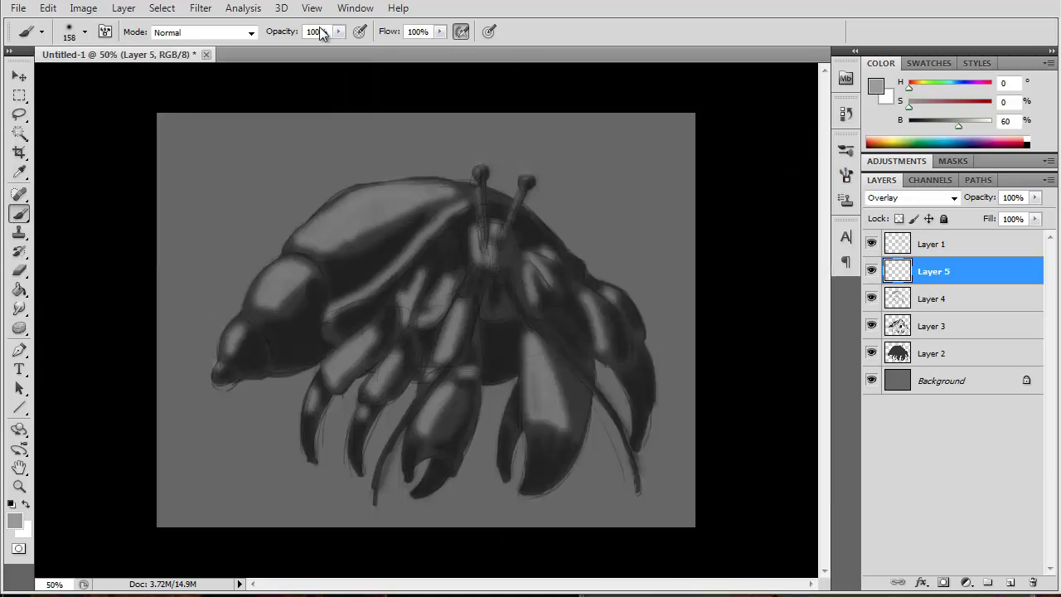
text(45)
click(440, 31)
click(397, 48)
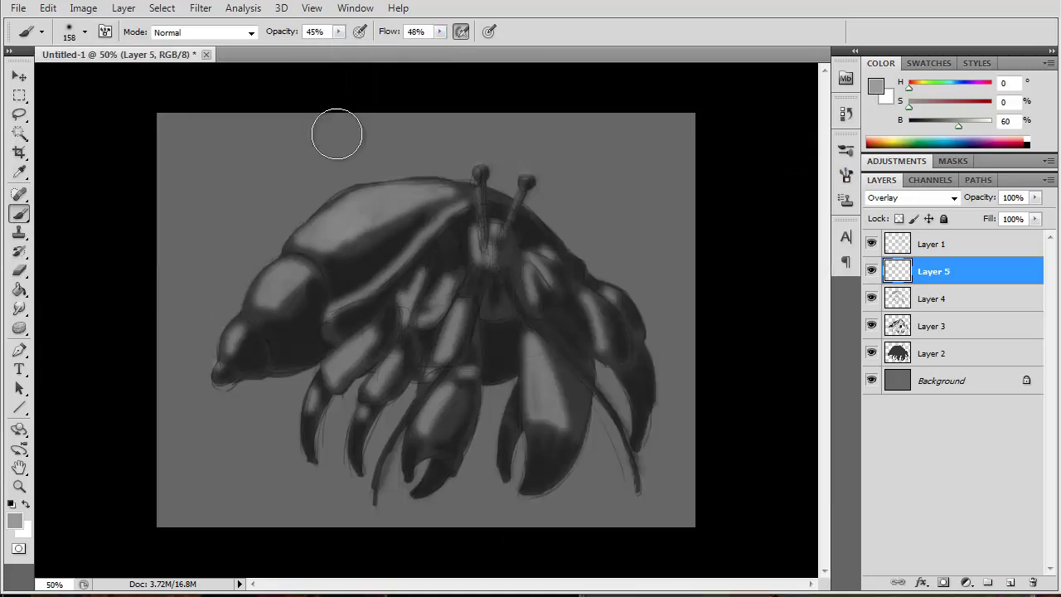
click(338, 32)
drag(402, 36, 430, 37)
Lighten the top and front of the shell, then the legs with a ~94 px brush
mouse_move(343, 224)
mouse_down()
mouse_move(381, 241)
mouse_move(339, 246)
mouse_up()
mouse_move(286, 278)
mouse_down()
mouse_move(291, 308)
mouse_move(263, 367)
mouse_up()
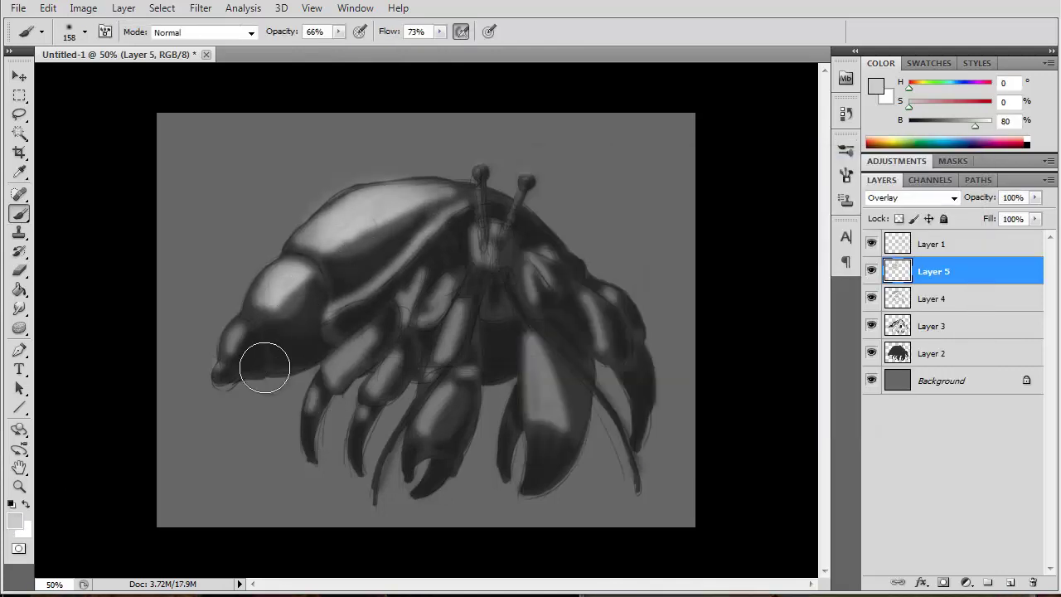
click(83, 31)
drag(104, 71, 93, 71)
click(436, 407)
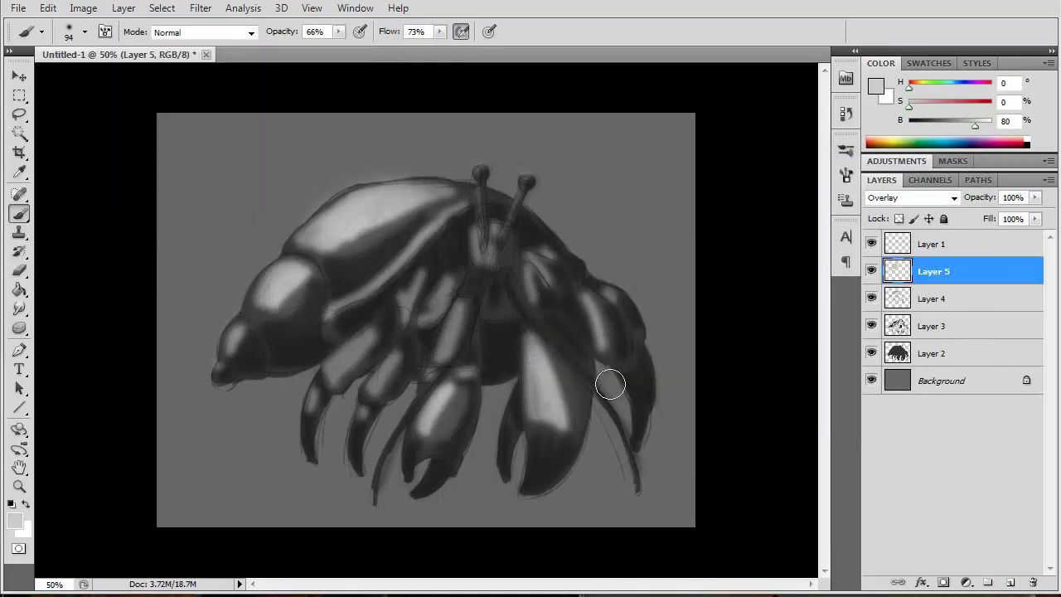
mouse_move(429, 313)
mouse_down()
mouse_move(391, 355)
mouse_move(440, 279)
mouse_up()
With a 43 px brush, add small light marks on the legs and brighten the right claw
click(83, 31)
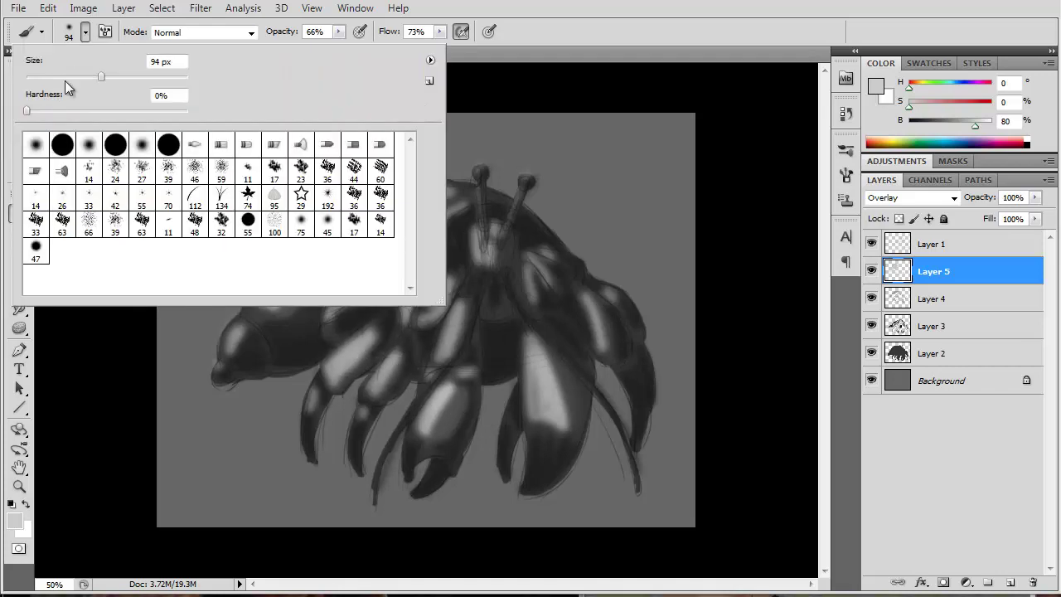
drag(73, 71, 60, 71)
click(359, 412)
drag(359, 413, 422, 429)
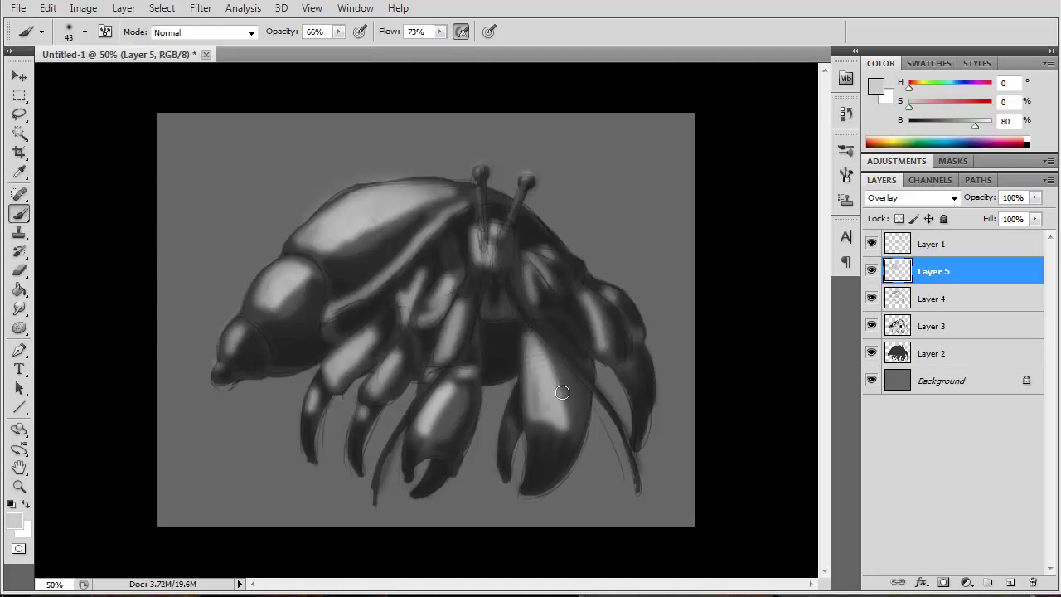
drag(561, 392, 531, 419)
Add a new empty layer directly above the Background
click(937, 381)
key(ctrl+shift+alt+n)
click(871, 353)
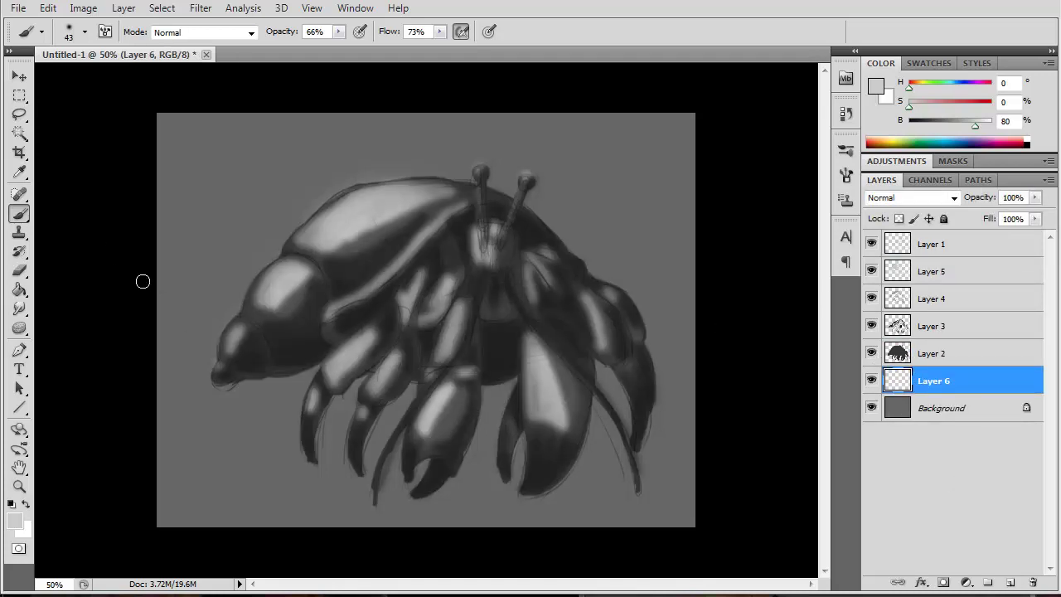
Paint soft near-black shadows over the lower claw, right legs and under the shell
alt+click(469, 322)
key(bracketright)
key(bracketright)
key(bracketright)
mouse_move(450, 414)
mouse_down()
mouse_move(469, 435)
mouse_move(658, 379)
mouse_move(561, 287)
mouse_up()
key(bracketleft)
key(bracketleft)
key(bracketleft)
mouse_move(260, 407)
mouse_down()
mouse_move(298, 396)
mouse_move(326, 438)
mouse_move(431, 474)
mouse_up()
key(bracketleft)
key(bracketleft)
key(bracketleft)
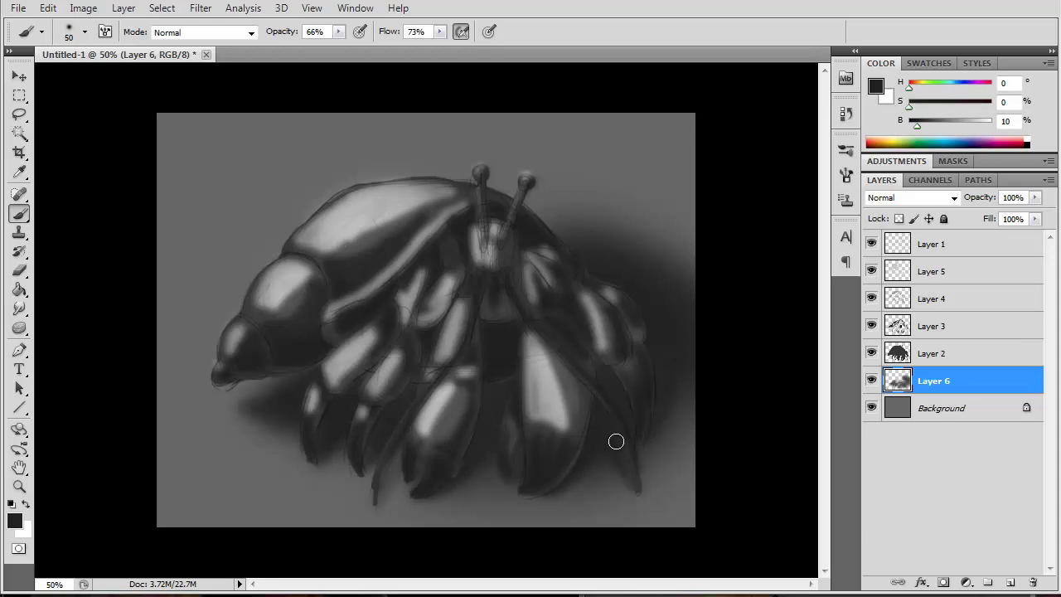
On a new layer, darken the top and bottom of the background around the crab
key(ctrl+shift+alt+n)
key(bracketright)
key(bracketright)
key(bracketright)
drag(605, 142, 781, 165)
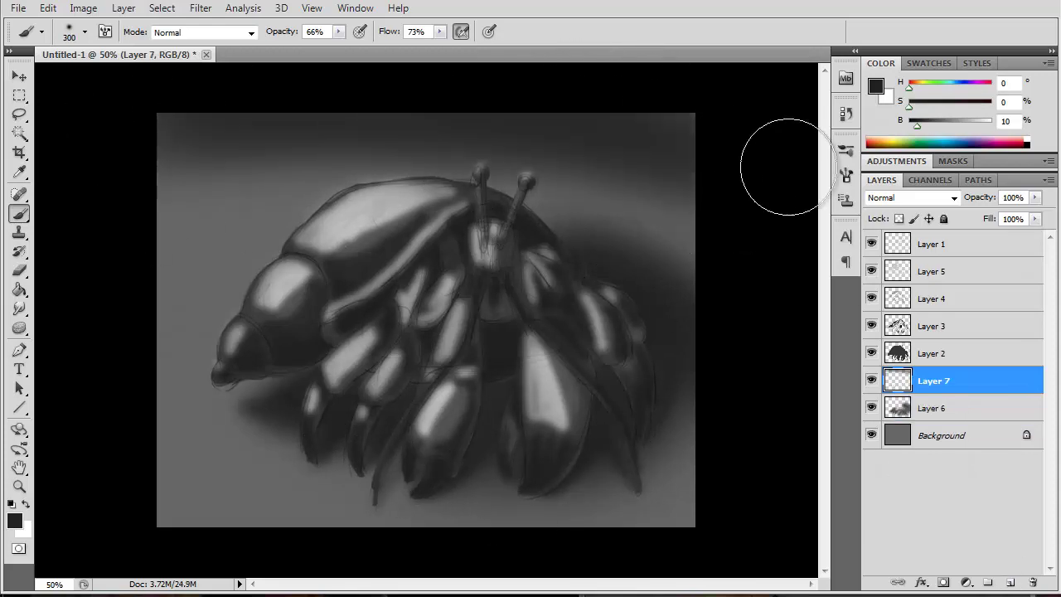
mouse_move(191, 497)
mouse_down()
mouse_move(390, 561)
mouse_move(135, 431)
mouse_up()
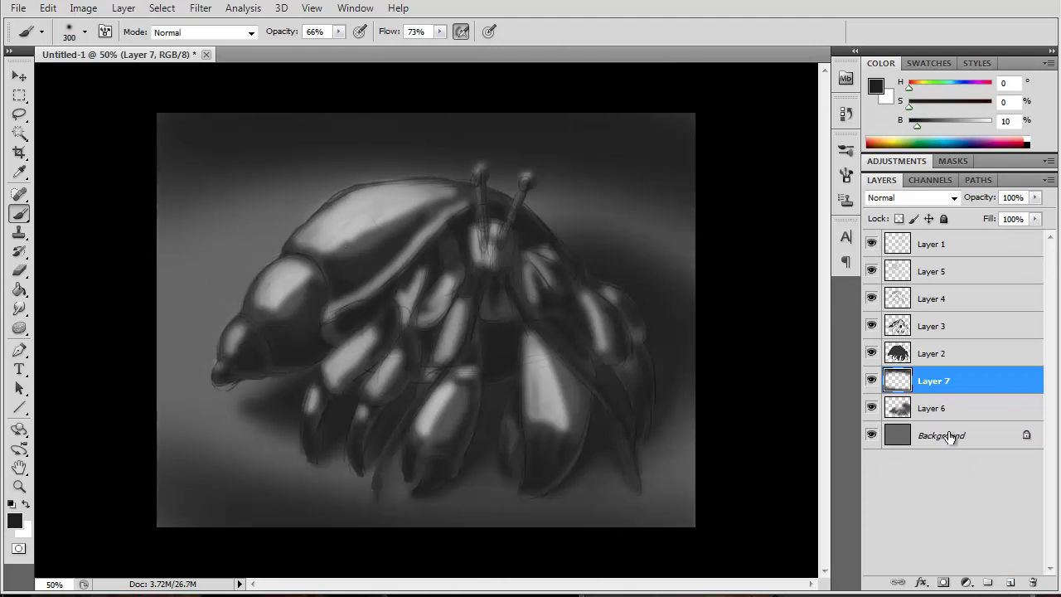
Add Layer 8 with a sampled light grey, move it below Layer 6 at 6% opacity
key(ctrl+shift+alt+n)
alt+click(372, 208)
key(bracketright)
key(bracketright)
key(bracketright)
mouse_move(932, 380)
mouse_down()
mouse_move(940, 410)
mouse_move(936, 402)
mouse_up()
click(936, 435)
drag(1034, 197, 961, 212)
Toggle layer visibility to inspect Layer 8, then add a new layer above Layer 1
alt+click(874, 458)
drag(871, 435, 885, 244)
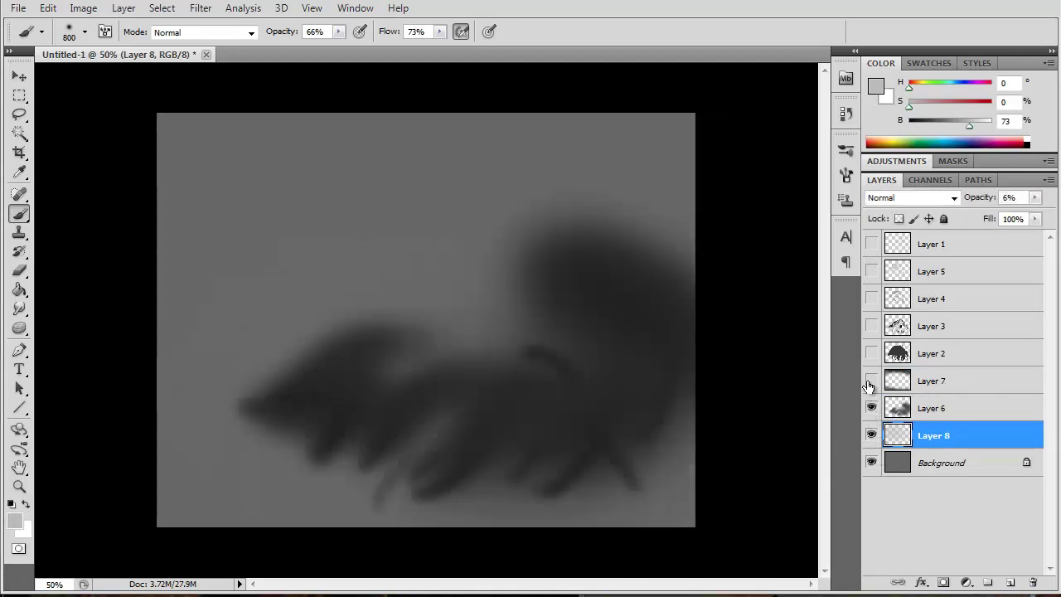
click(885, 245)
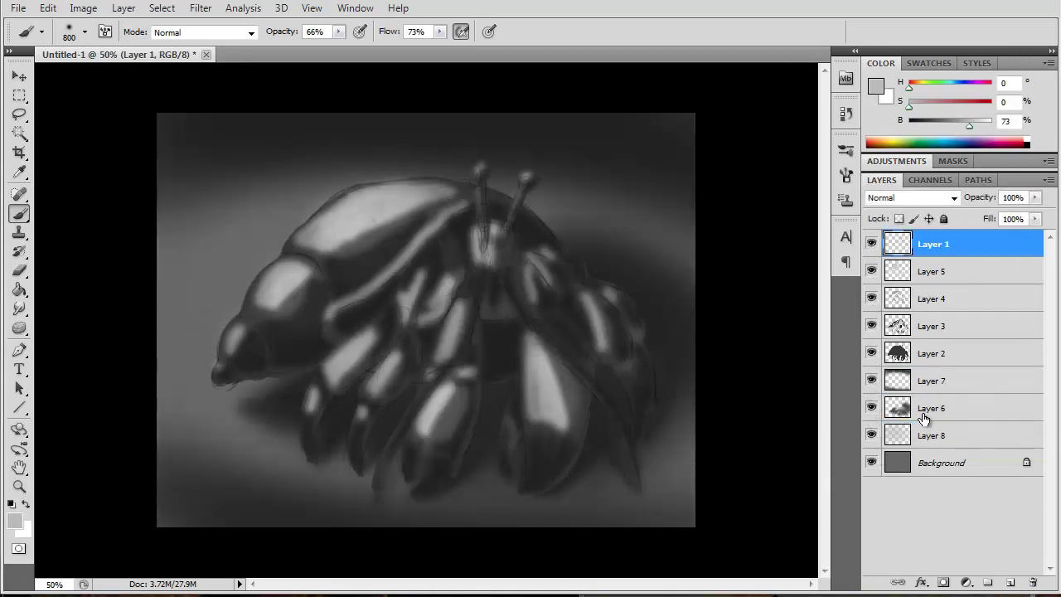
key(ctrl+shift+alt+n)
Rename Layer 9 to "details" and zoom in to 200% on the eyestalks
double_click(933, 243)
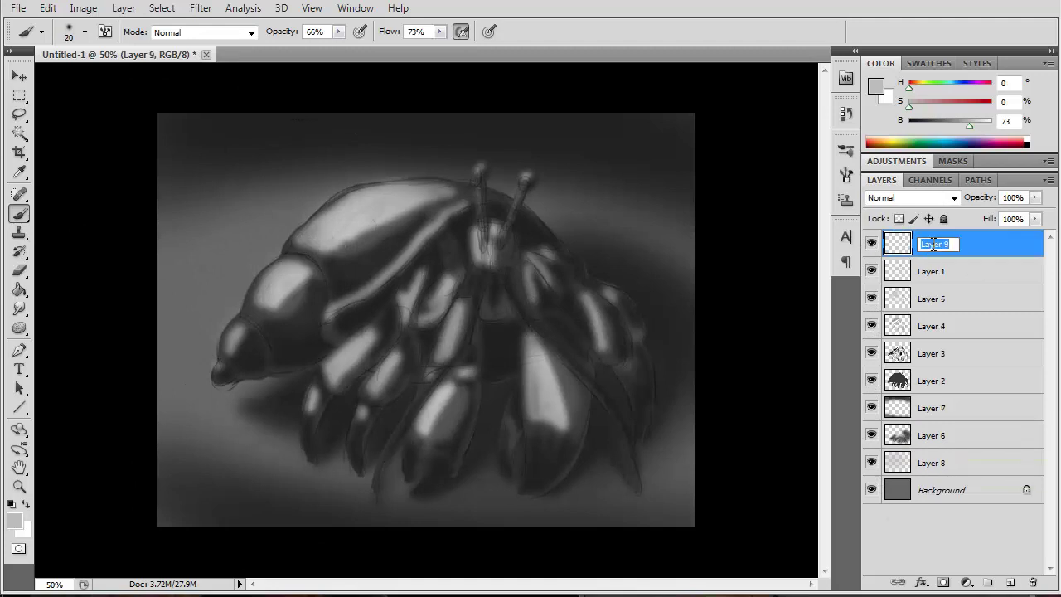
text(detlails)
key(Return)
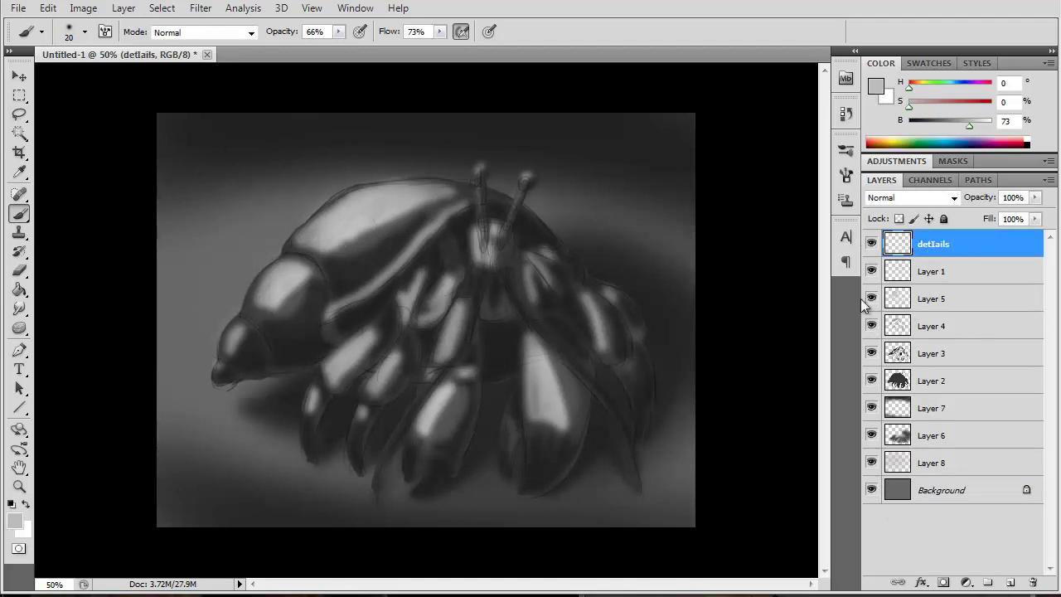
ctrl+click(466, 224)
ctrl+click(447, 170)
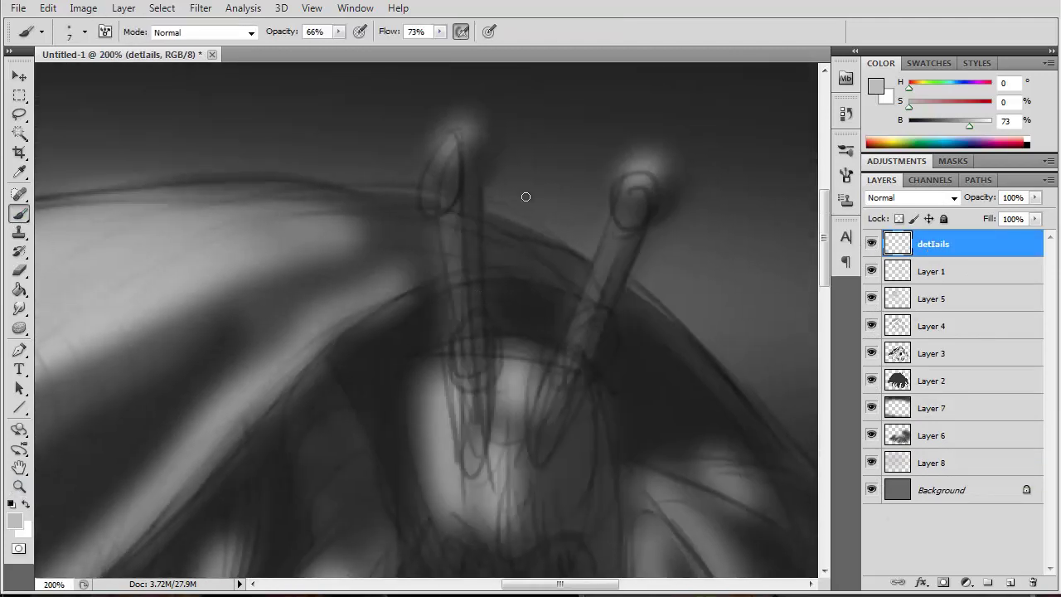
Darken the left antenna's ball tip and the area around the left eye
alt+click(485, 133)
mouse_move(484, 124)
mouse_down()
mouse_move(433, 160)
mouse_move(447, 133)
mouse_move(474, 121)
mouse_up()
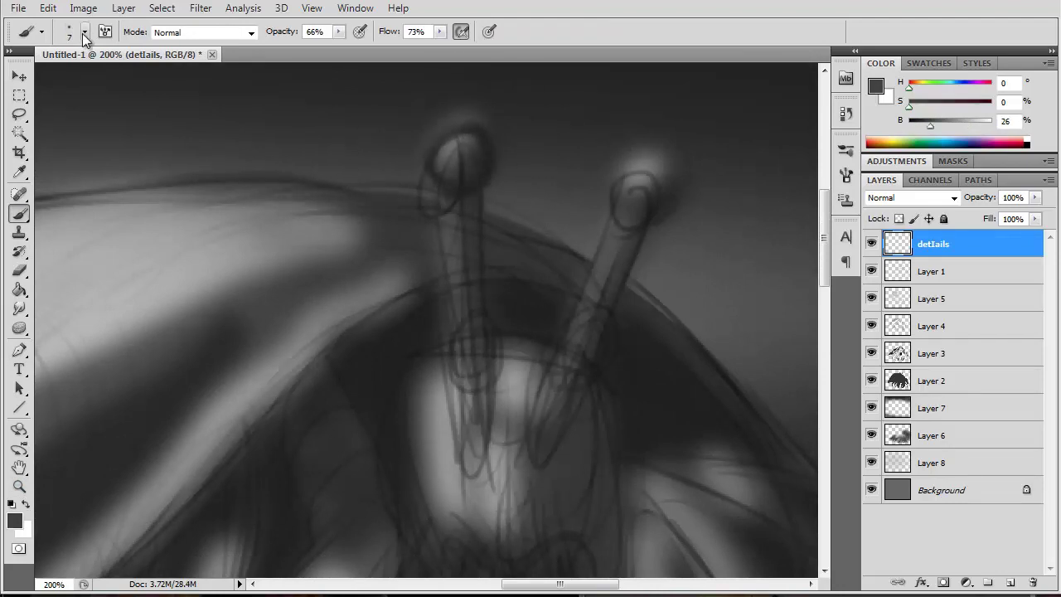
click(82, 33)
alt+click(457, 161)
mouse_move(450, 159)
mouse_down()
mouse_move(462, 148)
mouse_move(441, 143)
mouse_up()
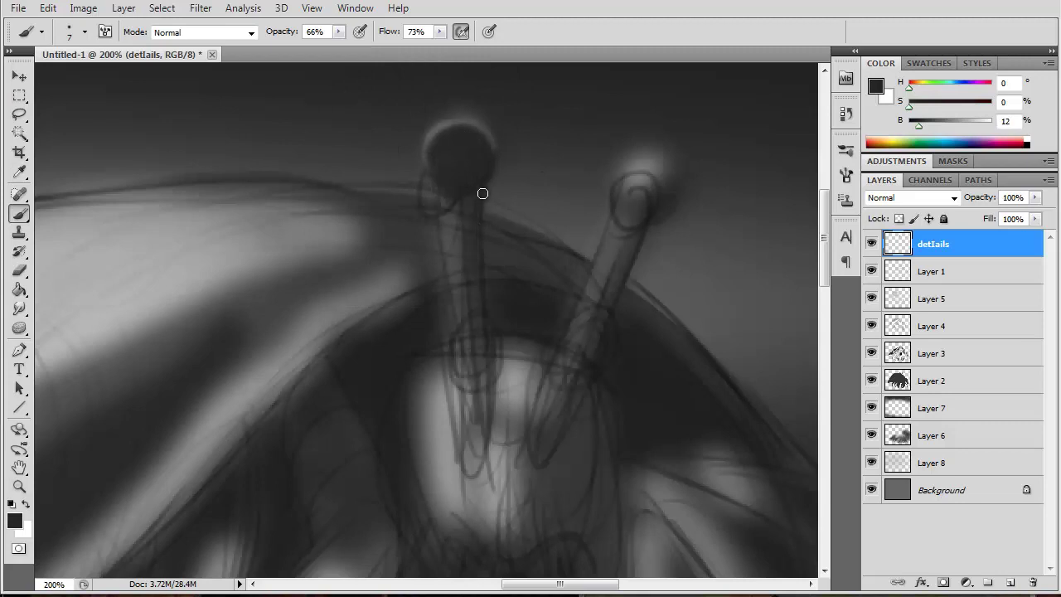
Paint the left eyestalk dark from tip to base, sampling greys along the way
drag(483, 193, 474, 464)
drag(477, 332, 467, 409)
drag(457, 211, 466, 315)
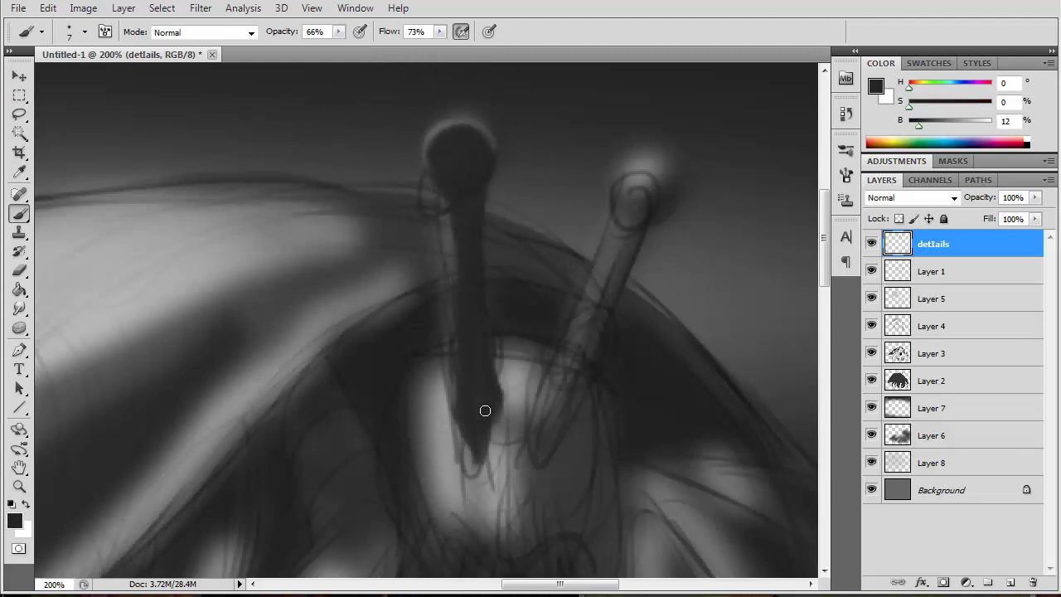
mouse_move(461, 237)
mouse_down()
mouse_move(473, 439)
mouse_move(504, 407)
mouse_move(469, 471)
mouse_move(501, 361)
mouse_move(440, 403)
mouse_move(422, 473)
mouse_move(450, 481)
mouse_up()
alt+click(473, 209)
alt+click(447, 431)
alt+click(499, 343)
key(bracketright)
key(bracketright)
key(bracketright)
alt+click(438, 405)
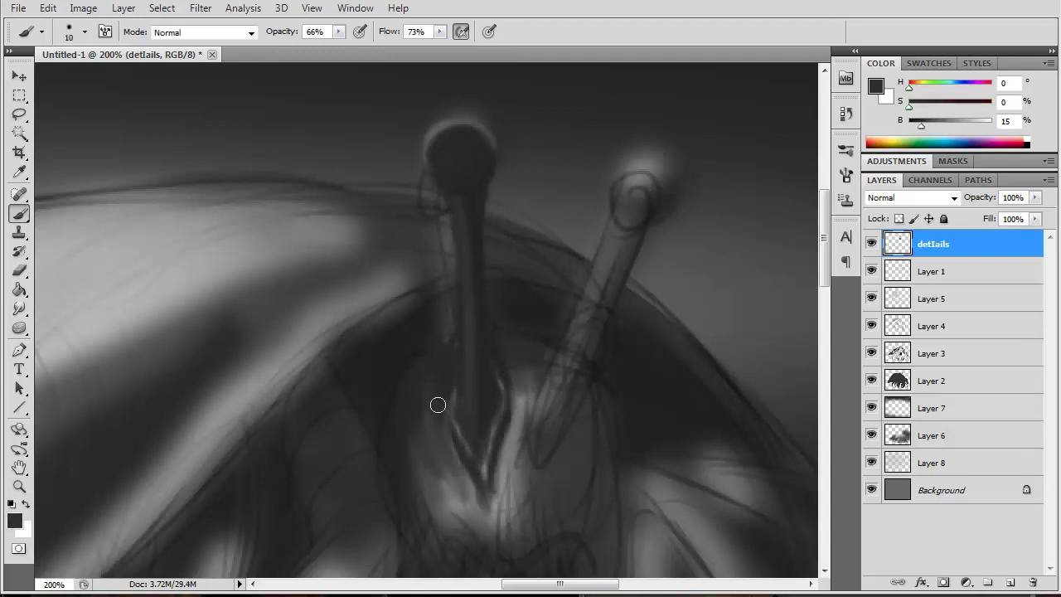
Fill the left eye ball with pure black and dab a light grey highlight on it
click(14, 519)
text(0)
key(Return)
mouse_move(450, 150)
mouse_down()
mouse_move(456, 133)
mouse_move(466, 188)
mouse_up()
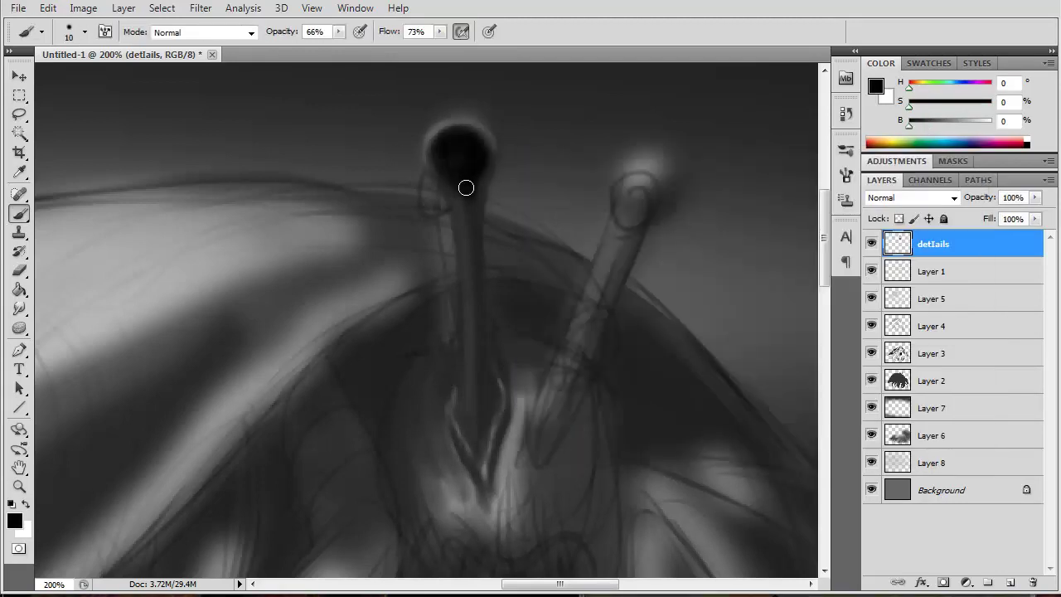
alt+click(296, 238)
key(bracketleft)
key(bracketleft)
key(bracketleft)
click(473, 144)
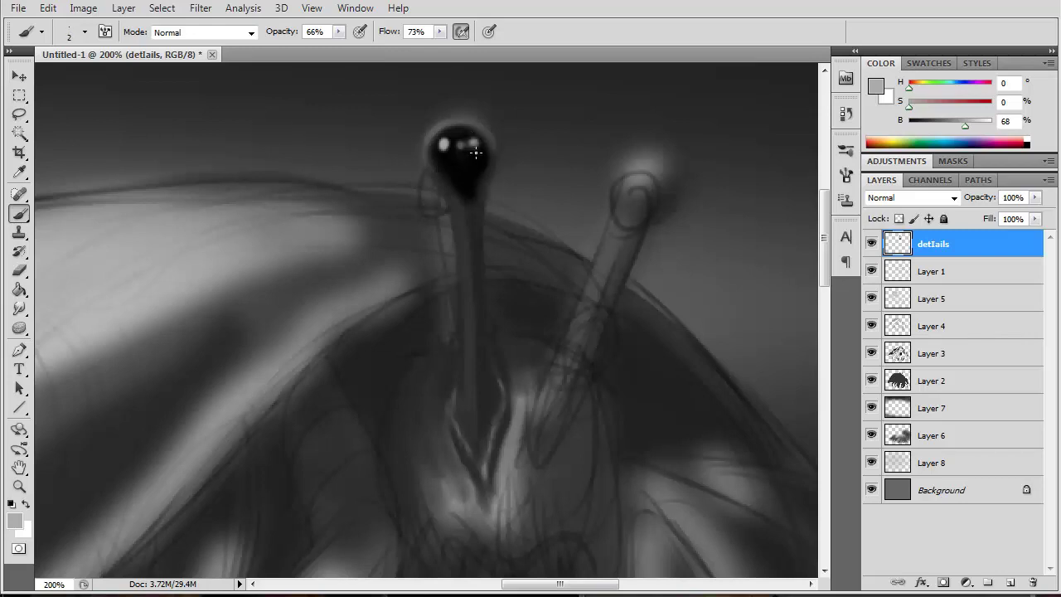
Brighten the left eye highlight and extend the left stalk into a pointed base
click(443, 144)
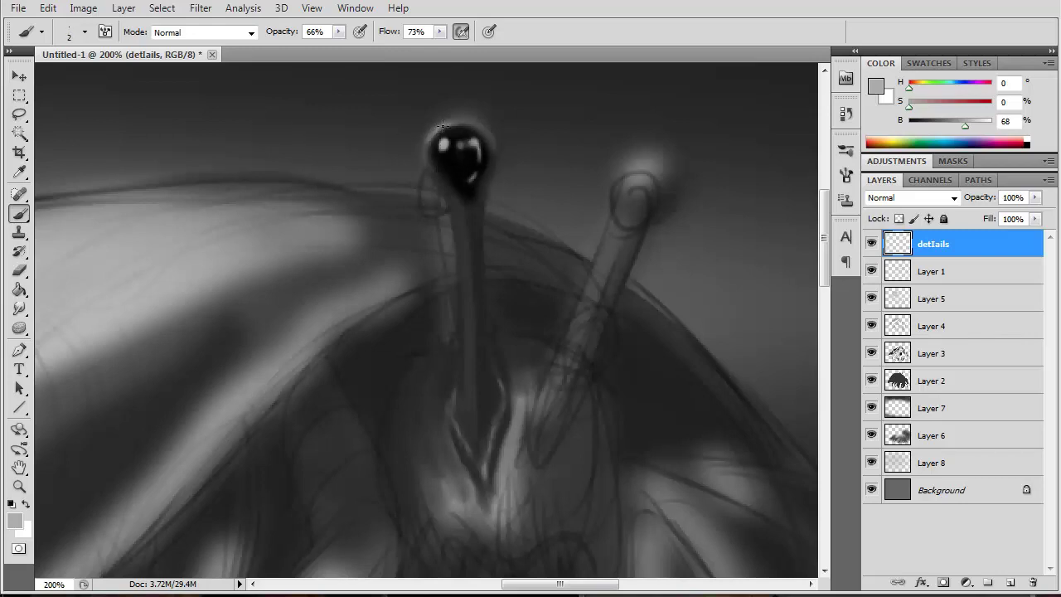
key(bracketright)
key(bracketright)
alt+click(450, 195)
alt+click(460, 206)
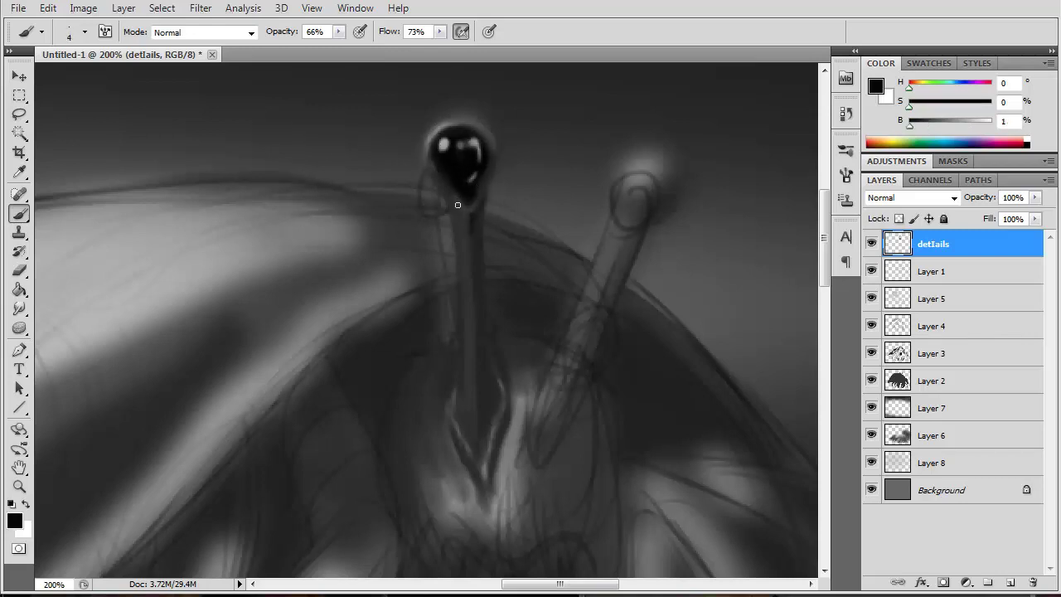
mouse_move(495, 378)
mouse_down()
mouse_move(502, 433)
mouse_move(445, 384)
mouse_move(492, 371)
mouse_move(479, 391)
mouse_up()
alt+click(423, 170)
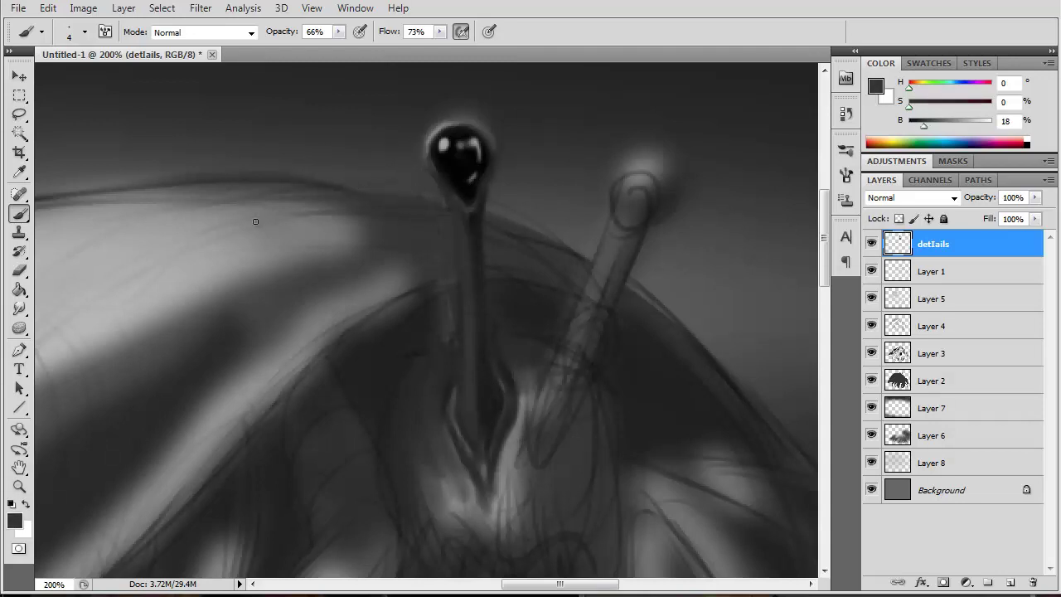
alt+click(418, 160)
alt+click(568, 267)
Shadow the shell opening with near-black beside and between the two eyestalks
alt+click(433, 301)
key(bracketright)
key(bracketright)
key(bracketright)
mouse_move(434, 301)
mouse_down()
mouse_move(443, 289)
mouse_move(436, 334)
mouse_move(377, 382)
mouse_up()
mouse_move(426, 307)
mouse_down()
mouse_move(556, 296)
mouse_move(490, 315)
mouse_move(558, 322)
mouse_up()
alt+click(506, 344)
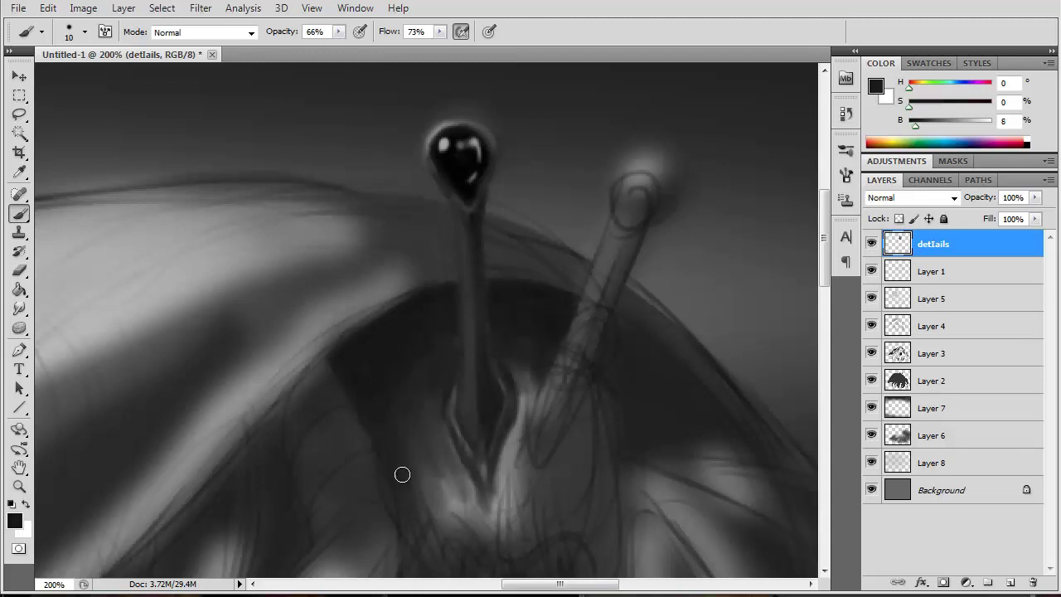
alt+click(285, 417)
mouse_move(284, 417)
mouse_down()
mouse_move(339, 384)
mouse_move(387, 514)
mouse_move(273, 491)
mouse_up()
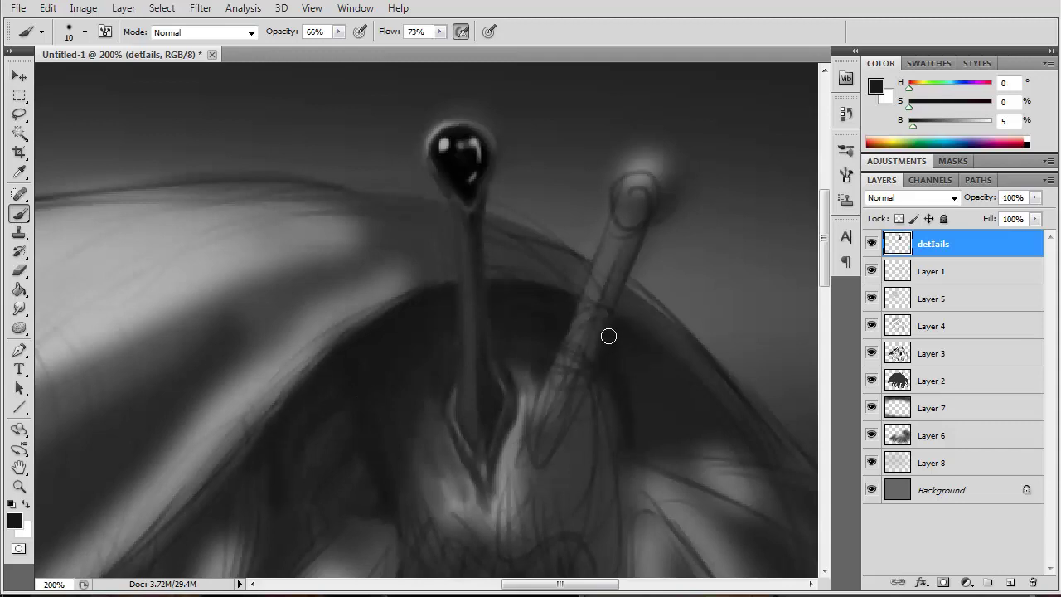
mouse_move(608, 336)
mouse_down()
mouse_move(622, 362)
mouse_move(751, 455)
mouse_up()
alt+click(528, 303)
drag(614, 331, 678, 391)
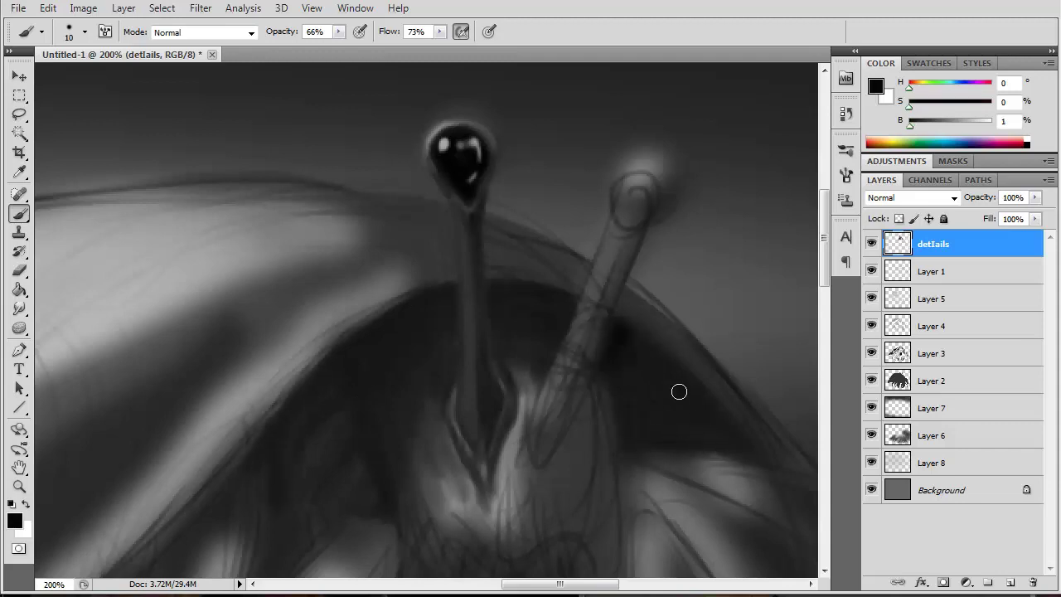
Paint the right eye ball black and darken the right eyestalk down to its base
mouse_move(640, 173)
mouse_down()
mouse_move(651, 189)
mouse_move(621, 182)
mouse_move(596, 315)
mouse_move(549, 453)
mouse_up()
alt+click(665, 197)
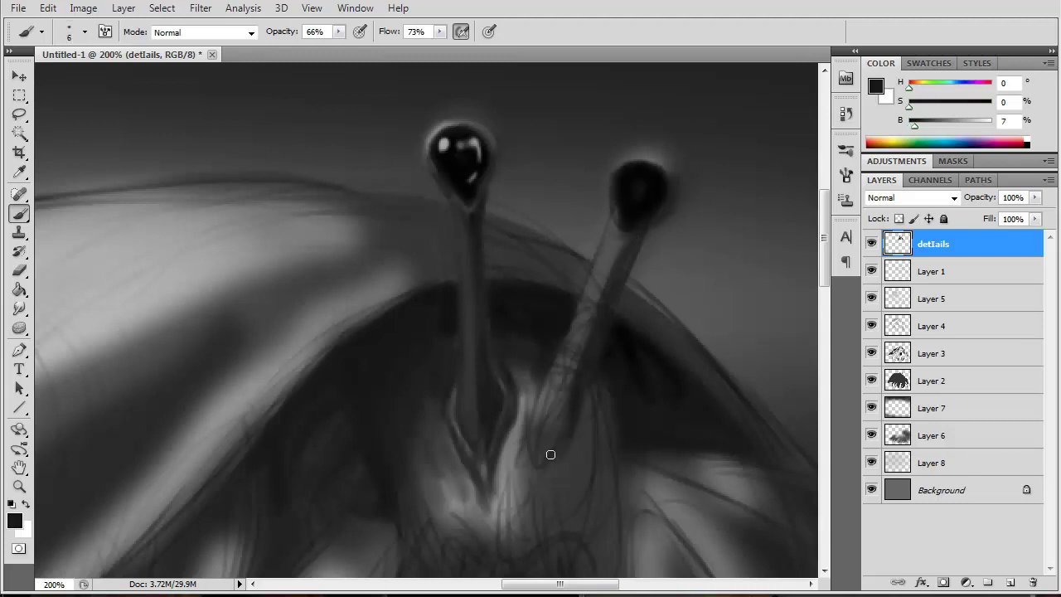
alt+click(467, 274)
key(bracketleft)
key(bracketleft)
mouse_move(622, 219)
mouse_down()
mouse_move(556, 397)
mouse_move(521, 426)
mouse_move(521, 481)
mouse_move(590, 397)
mouse_move(549, 480)
mouse_move(549, 443)
mouse_up()
alt+click(521, 450)
alt+click(591, 396)
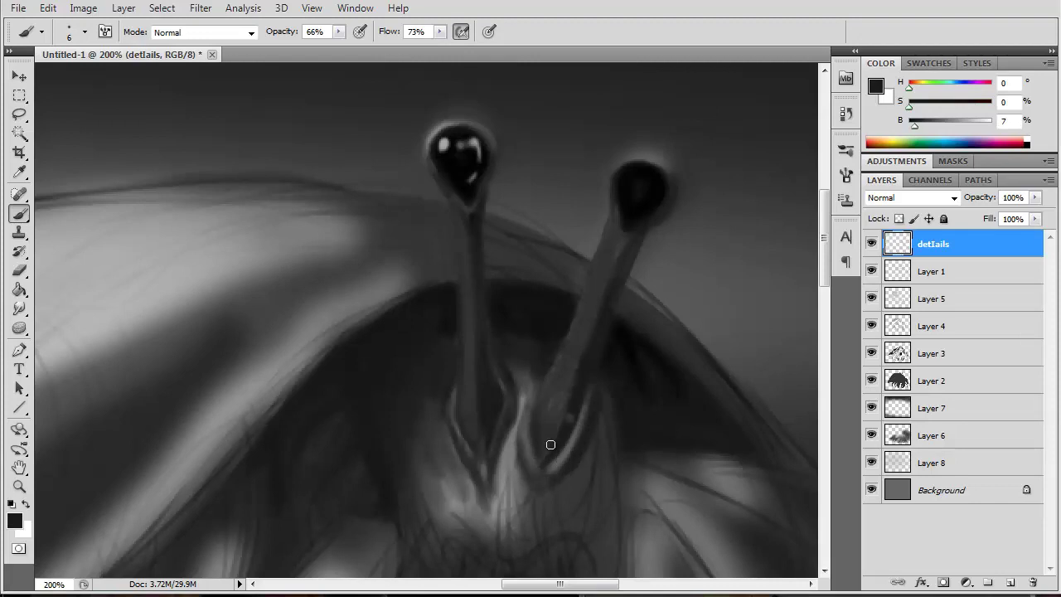
drag(562, 386, 537, 451)
mouse_move(513, 362)
mouse_down()
mouse_move(530, 392)
mouse_move(519, 374)
mouse_up()
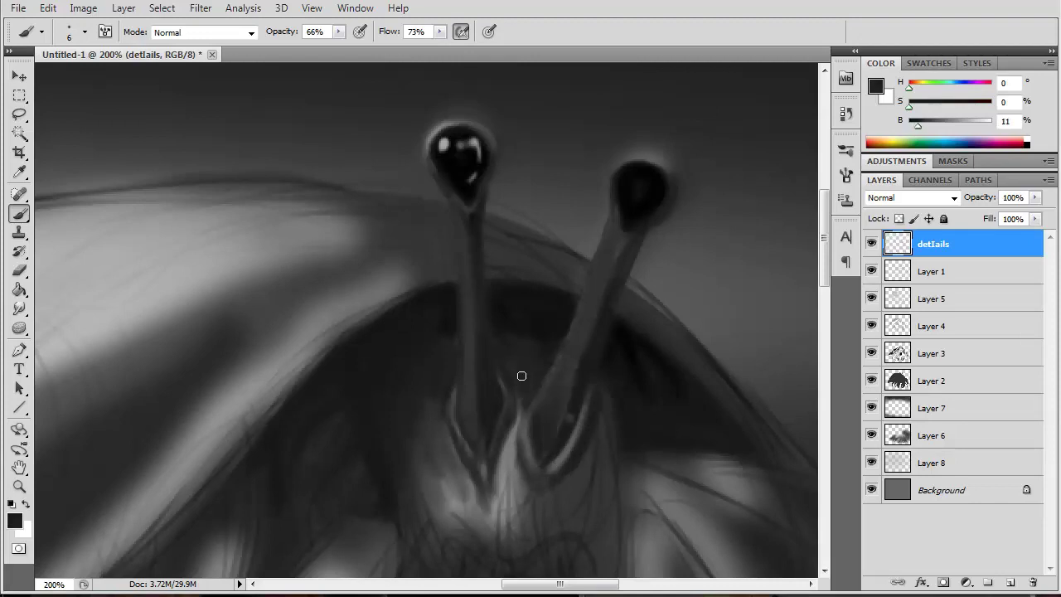
Add glossy light grey highlights to the right eye with a fine brush
alt+click(672, 161)
key(bracketleft)
key(bracketleft)
alt+click(658, 169)
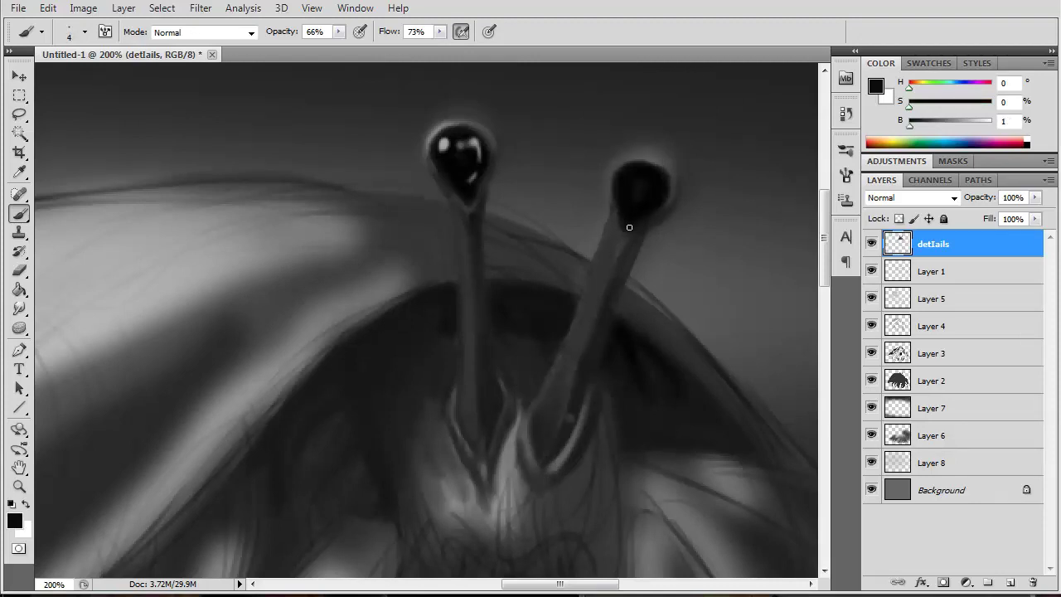
alt+click(445, 139)
key(bracketleft)
mouse_move(663, 177)
mouse_down()
mouse_move(664, 198)
mouse_move(639, 214)
mouse_up()
Paint two light mid-grey mouthparts below the antennae with a slightly smaller brush
ctrl+alt+click(464, 261)
ctrl+alt+click(464, 261)
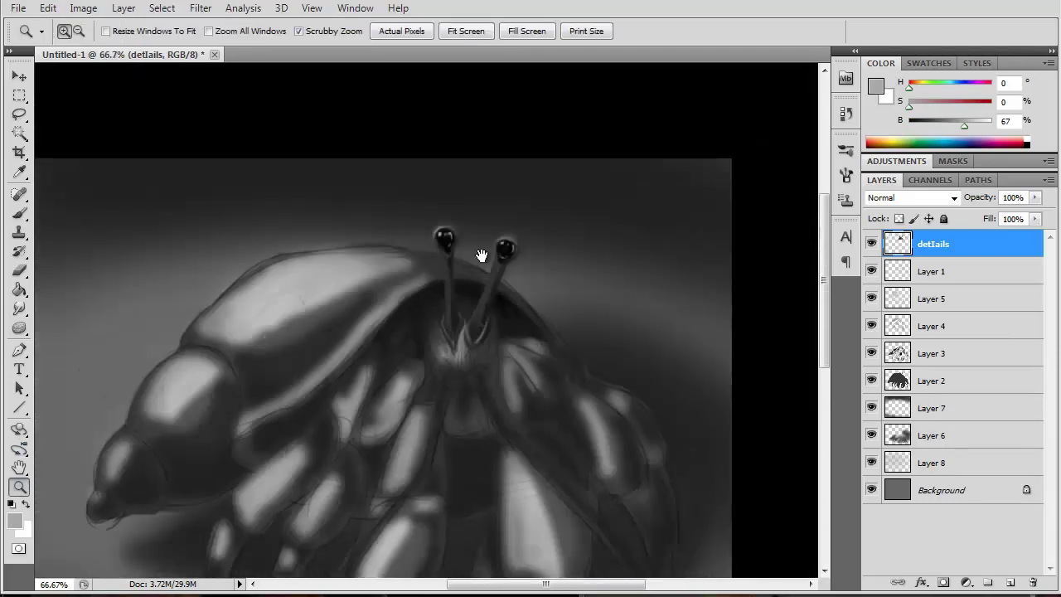
alt+click(592, 244)
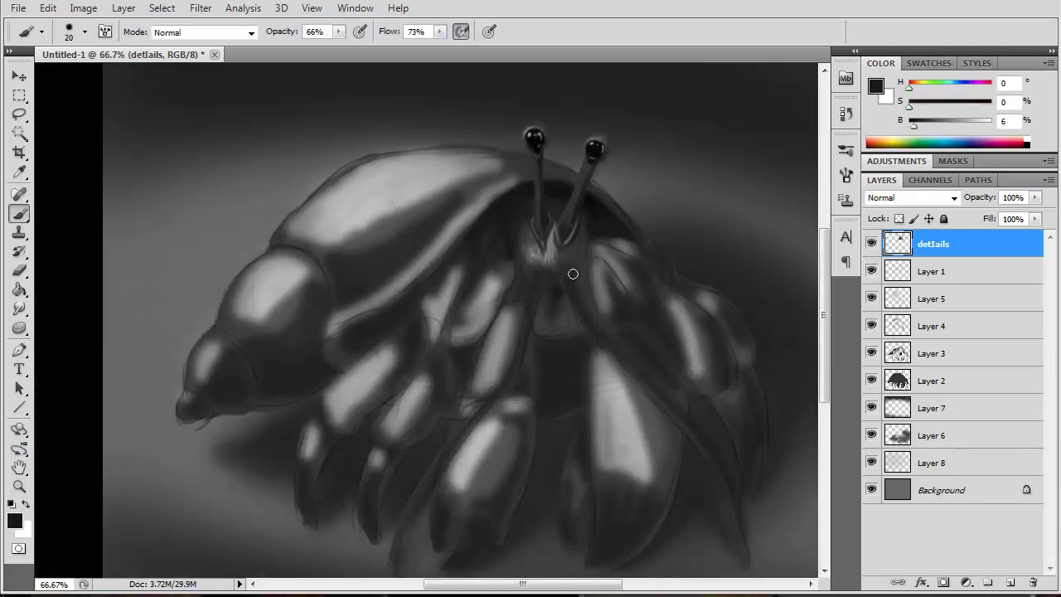
key(bracketleft)
alt+click(614, 379)
drag(572, 286, 601, 338)
drag(537, 280, 516, 365)
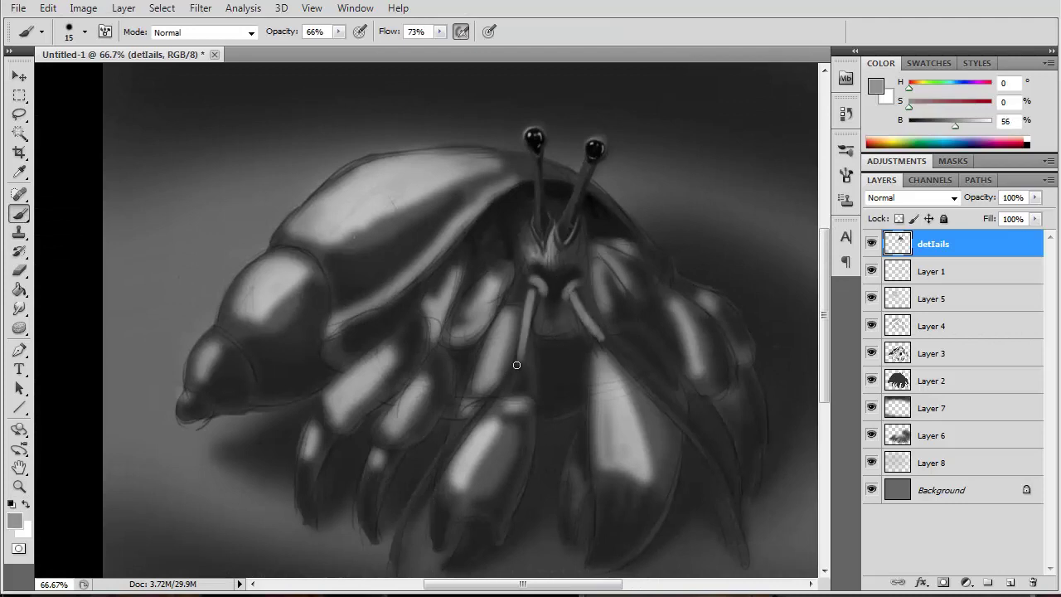
Shade over the left and right mouthparts with sampled dark grey
alt+click(541, 303)
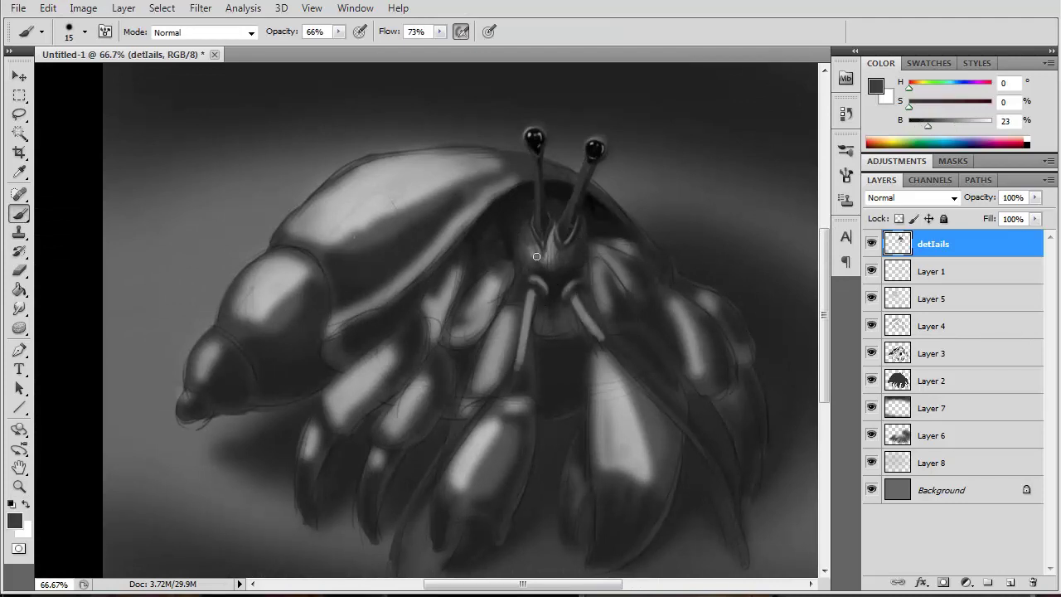
alt+click(532, 281)
drag(534, 295, 516, 369)
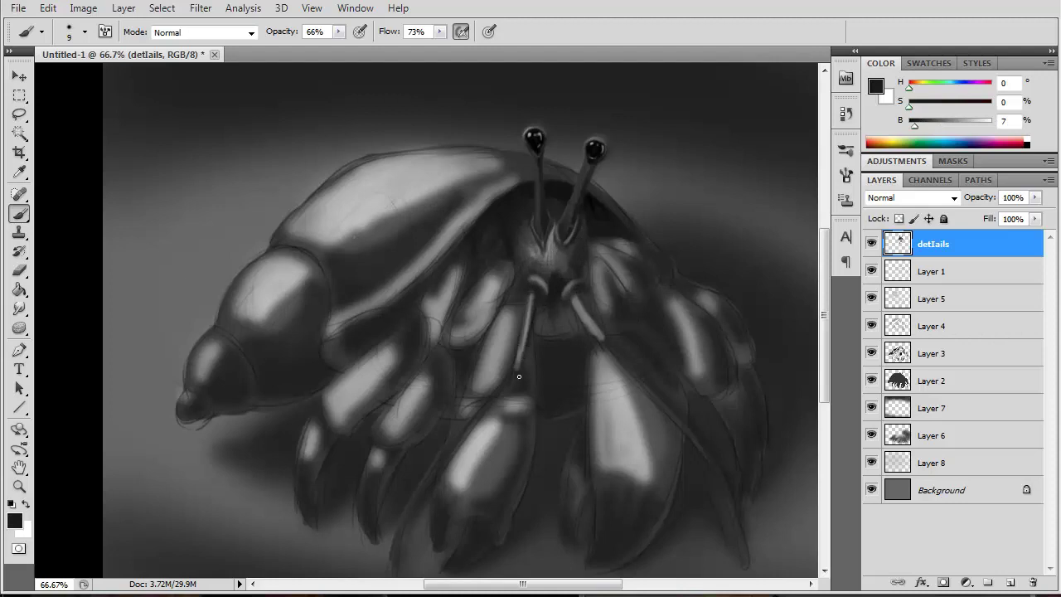
drag(574, 299, 618, 355)
alt+click(608, 346)
alt+click(628, 365)
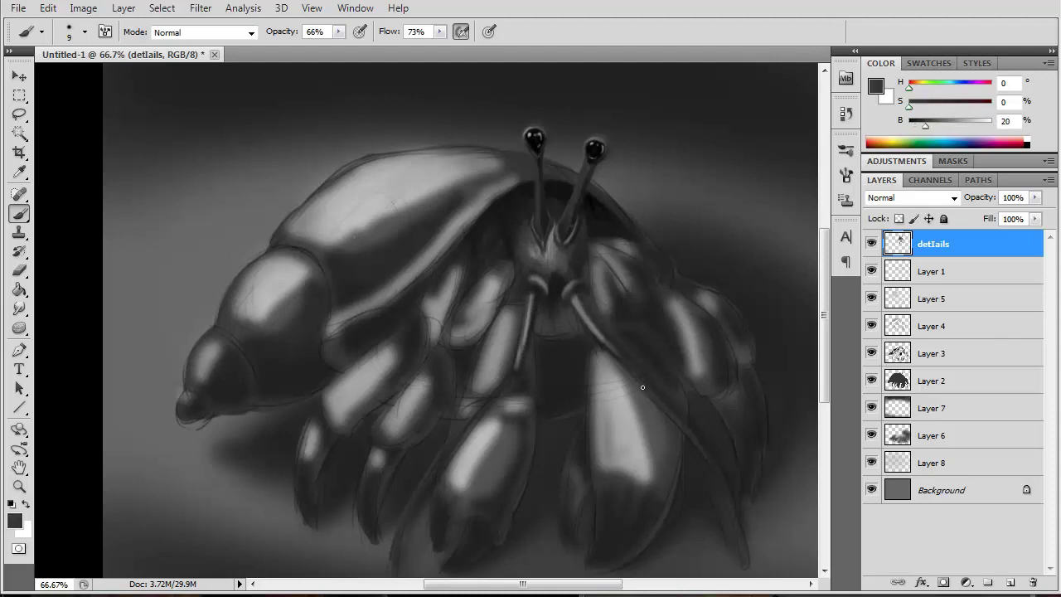
Darken the front leg edge, the shell interior beside the eye stalks, and between the mouthparts
alt+click(641, 390)
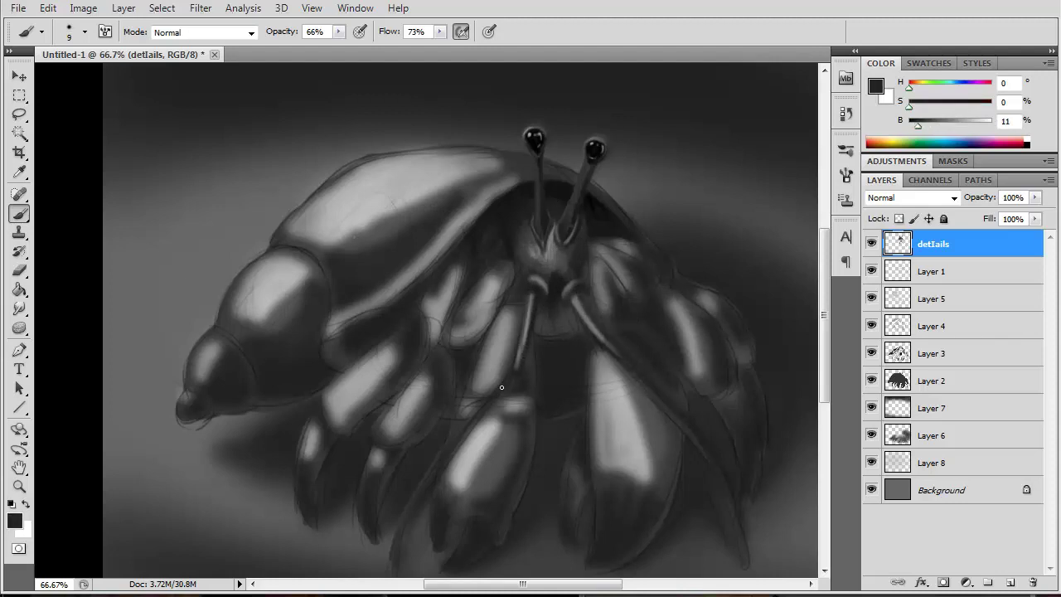
drag(479, 420, 448, 470)
alt+click(445, 280)
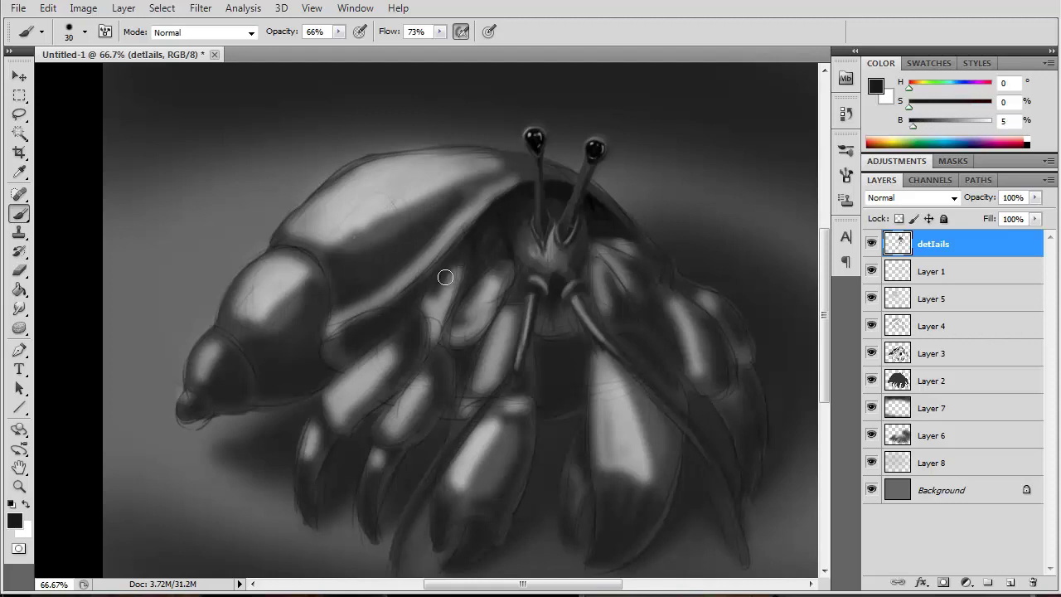
mouse_move(588, 265)
mouse_down()
mouse_move(615, 225)
mouse_move(630, 285)
mouse_up()
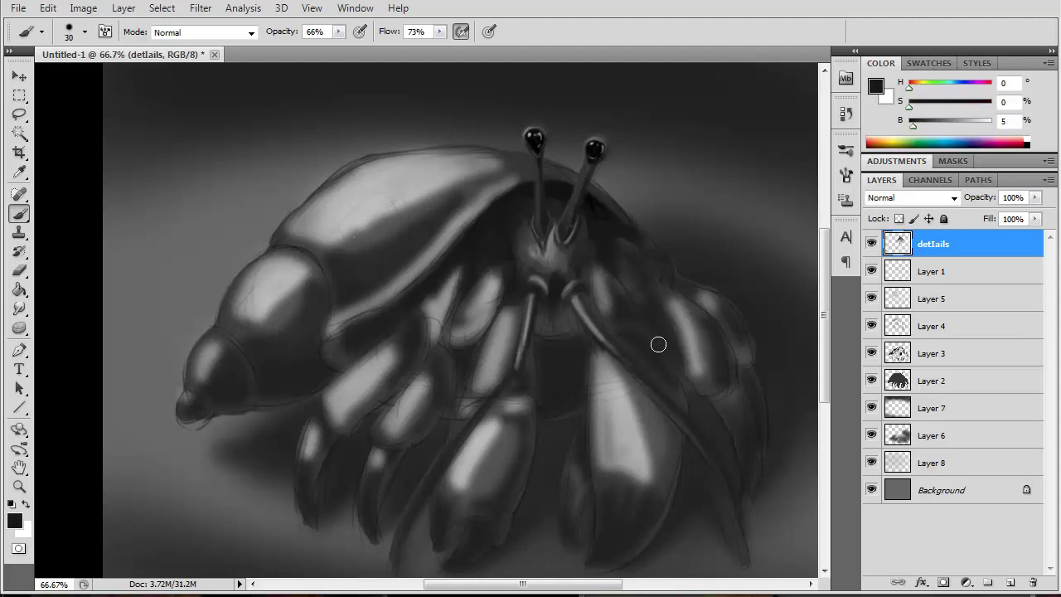
click(551, 320)
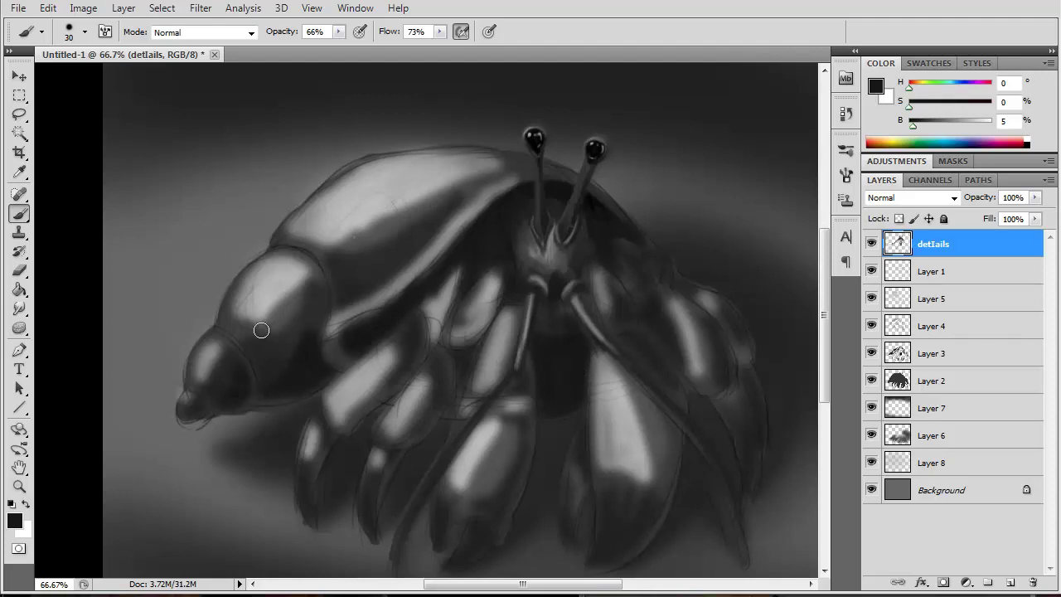
Smudge the front claw shading, claw highlights and shell edge into streaks
click(19, 309)
drag(207, 354, 227, 406)
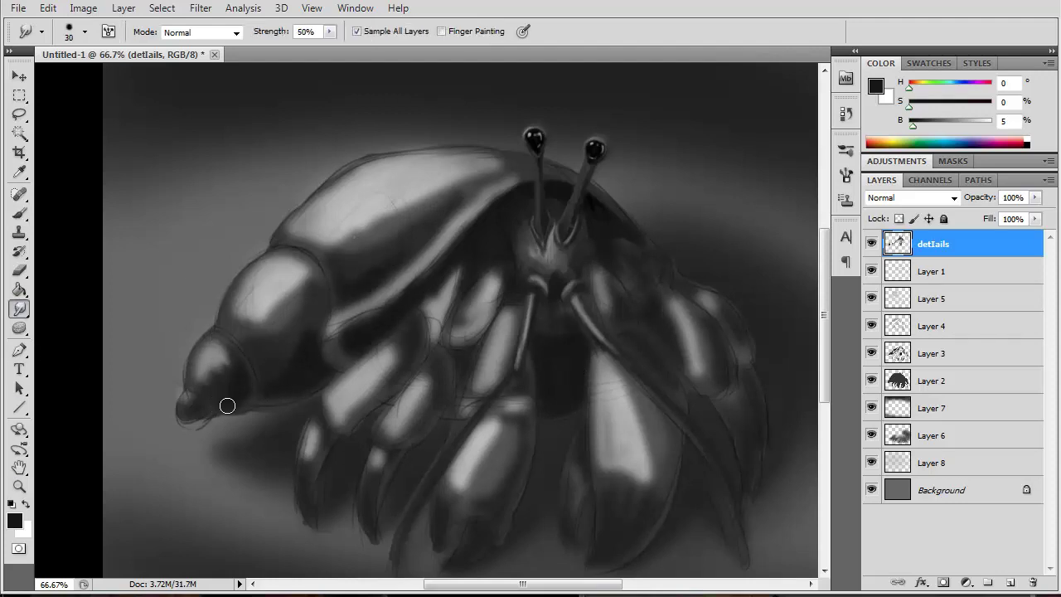
mouse_move(230, 302)
mouse_down()
mouse_move(265, 313)
mouse_move(306, 265)
mouse_up()
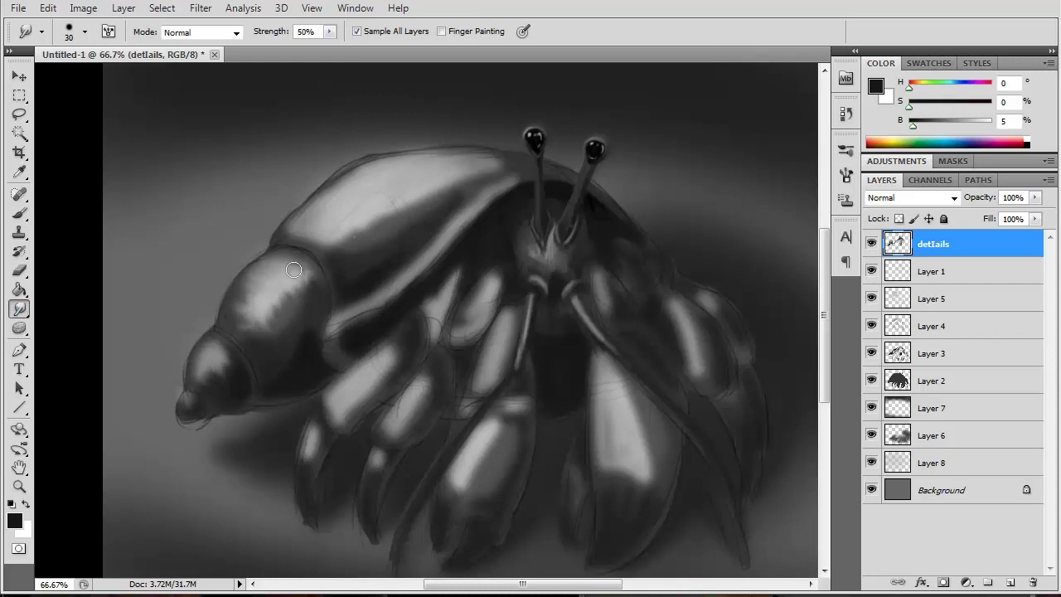
mouse_move(273, 307)
mouse_down()
mouse_move(256, 329)
mouse_move(294, 331)
mouse_move(273, 275)
mouse_up()
drag(340, 290, 273, 289)
drag(335, 248, 376, 249)
mouse_move(293, 208)
mouse_down()
mouse_move(340, 235)
mouse_move(307, 218)
mouse_up()
Pull the shell's top highlight into streaky smudged strokes
drag(419, 198, 394, 232)
mouse_move(344, 189)
mouse_down()
mouse_move(290, 215)
mouse_move(389, 159)
mouse_move(517, 168)
mouse_up()
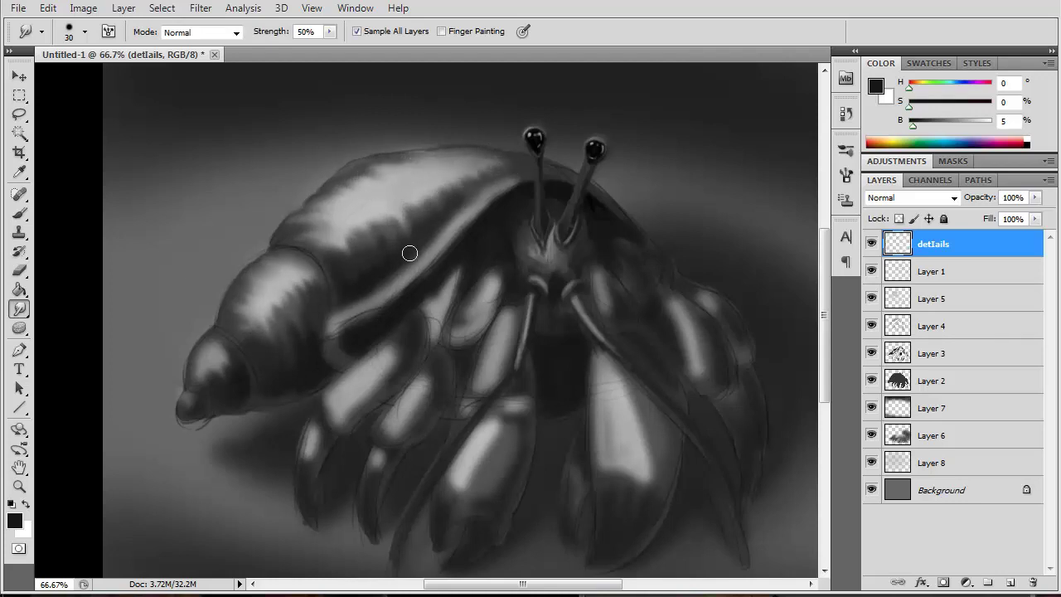
drag(410, 253, 343, 194)
mouse_move(414, 203)
mouse_down()
mouse_move(349, 254)
mouse_move(471, 199)
mouse_move(428, 213)
mouse_move(389, 274)
mouse_move(352, 287)
mouse_move(450, 248)
mouse_move(503, 194)
mouse_move(566, 187)
mouse_move(509, 162)
mouse_up()
With a smaller smudge brush, blend the lower and right claw highlights, leg highlights and mouth-part shading
key(bracketleft)
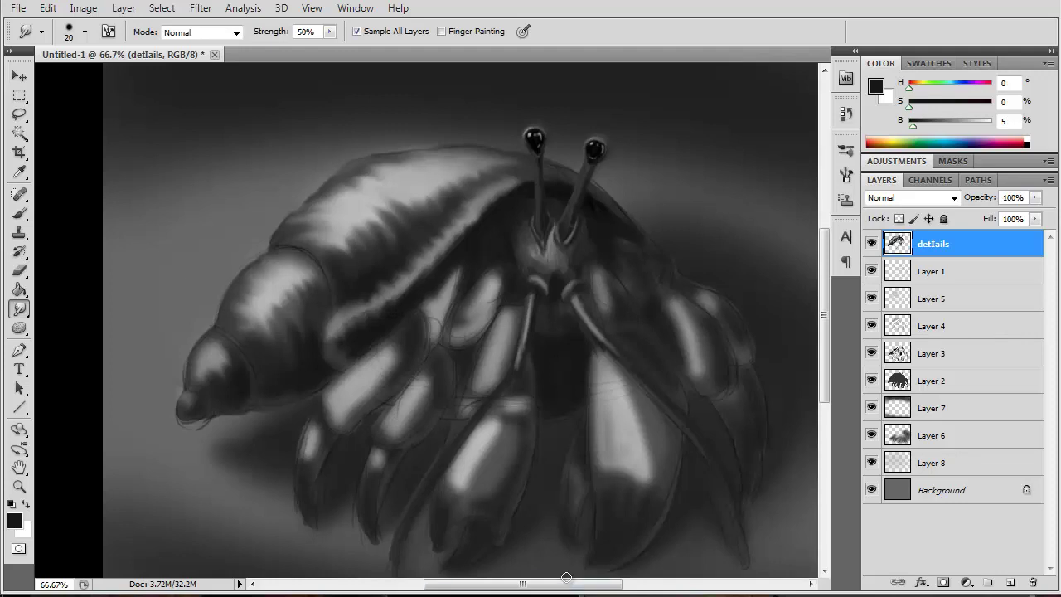
drag(495, 492, 491, 440)
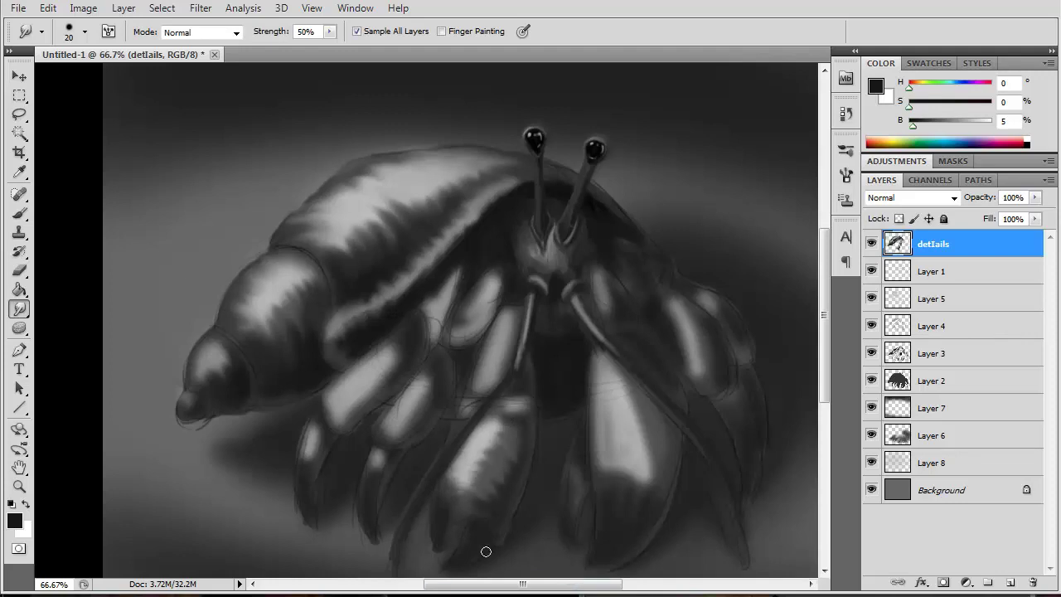
mouse_move(601, 499)
mouse_down()
mouse_move(633, 538)
mouse_move(644, 485)
mouse_move(636, 439)
mouse_up()
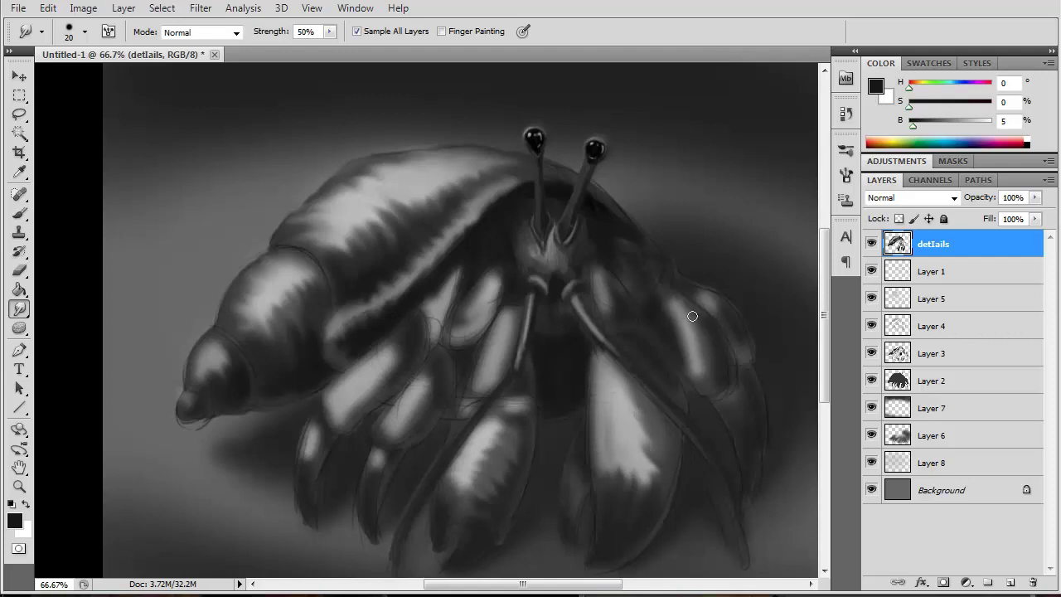
mouse_move(692, 316)
mouse_down()
mouse_move(710, 346)
mouse_move(700, 354)
mouse_up()
mouse_move(525, 379)
mouse_down()
mouse_move(488, 356)
mouse_move(483, 279)
mouse_move(460, 325)
mouse_move(485, 290)
mouse_move(459, 276)
mouse_move(457, 240)
mouse_up()
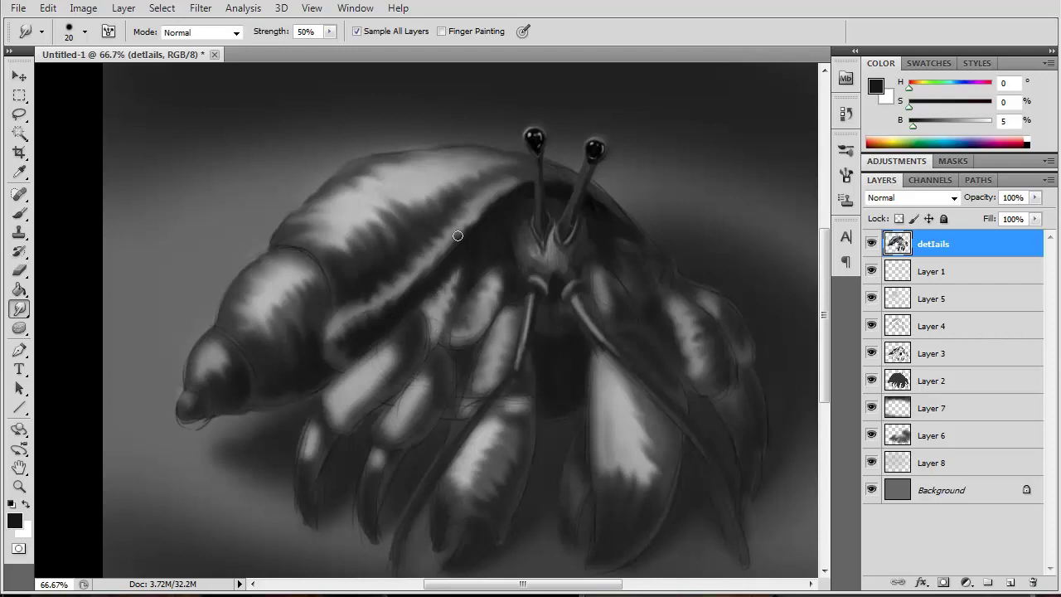
drag(427, 374, 423, 391)
mouse_move(416, 436)
mouse_down()
mouse_move(387, 431)
mouse_move(375, 460)
mouse_move(301, 474)
mouse_move(305, 489)
mouse_move(340, 382)
mouse_move(391, 356)
mouse_move(351, 410)
mouse_up()
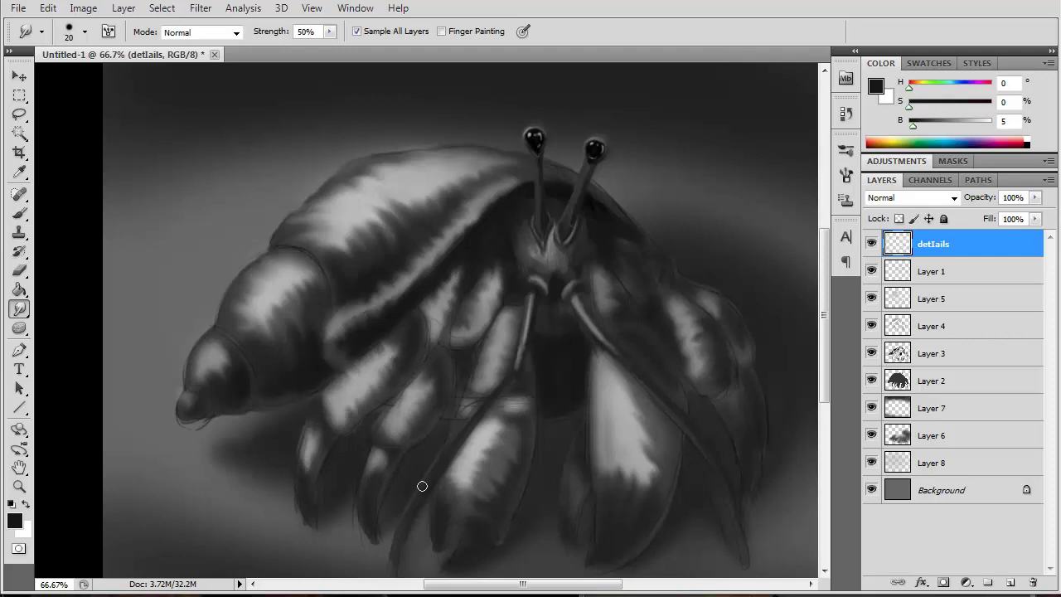
drag(526, 260, 559, 288)
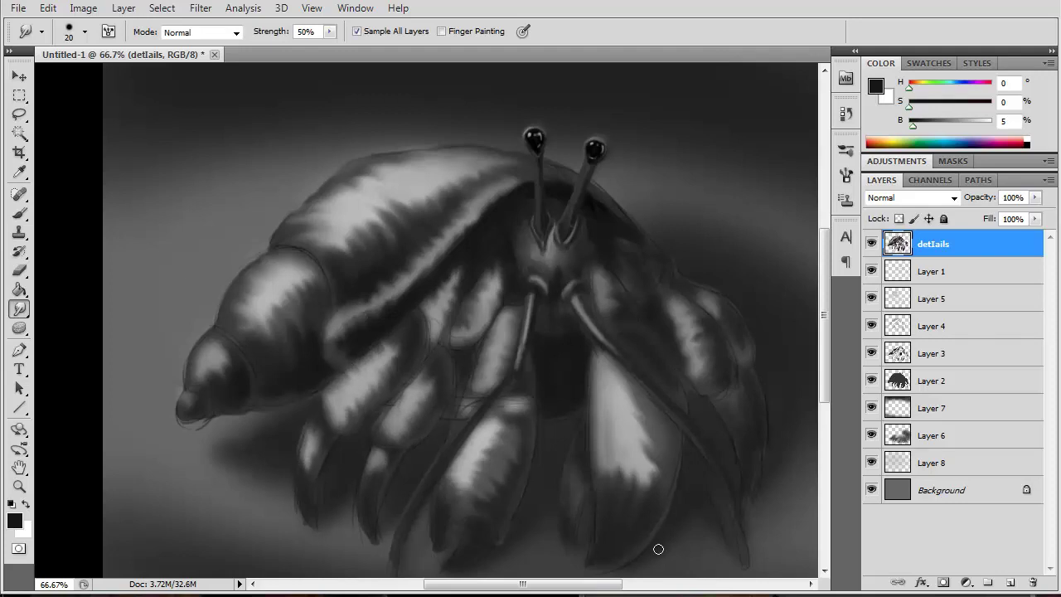
click(934, 273)
Erase the stray light stroke by the shell tip on Layer 1 and add a new top layer
key(e)
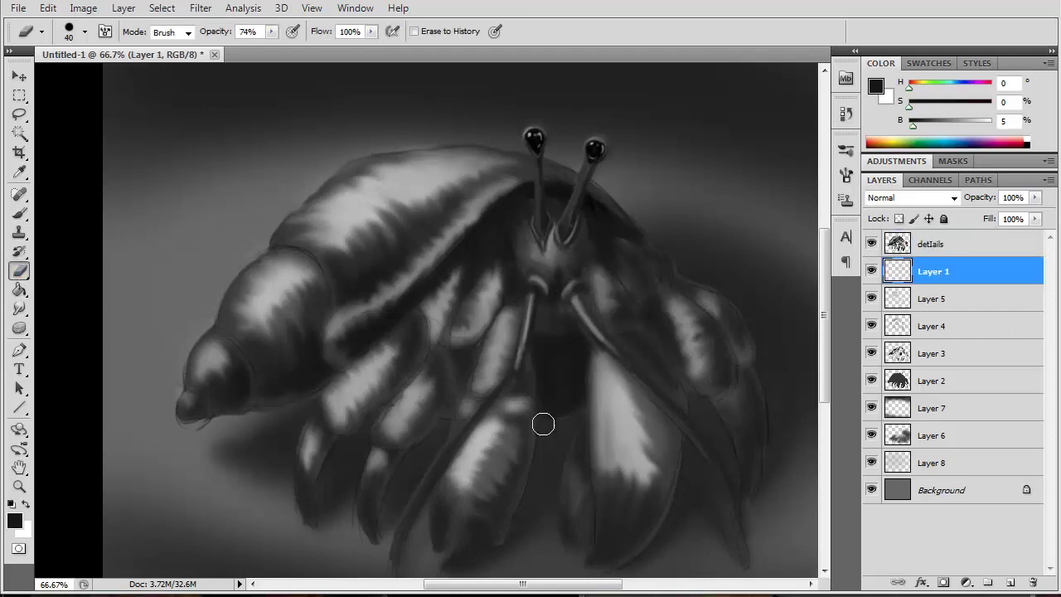
drag(180, 432, 203, 418)
scroll(377, 547, down, 2)
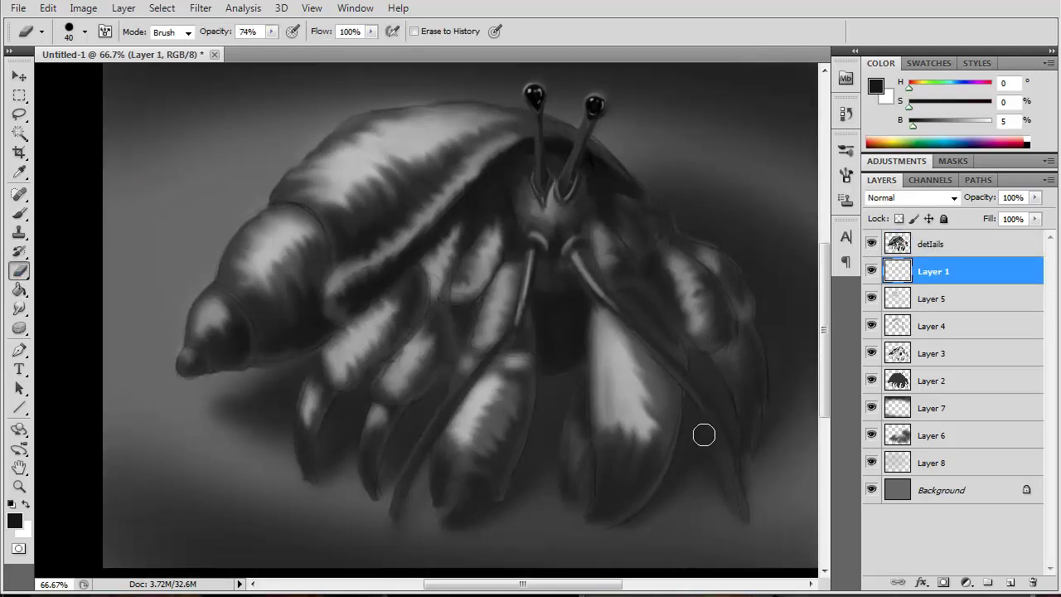
click(952, 245)
click(1009, 583)
Outline the shell tip curve in near-black with a fine brush, then smudge the outline softer
key(b)
alt+click(231, 303)
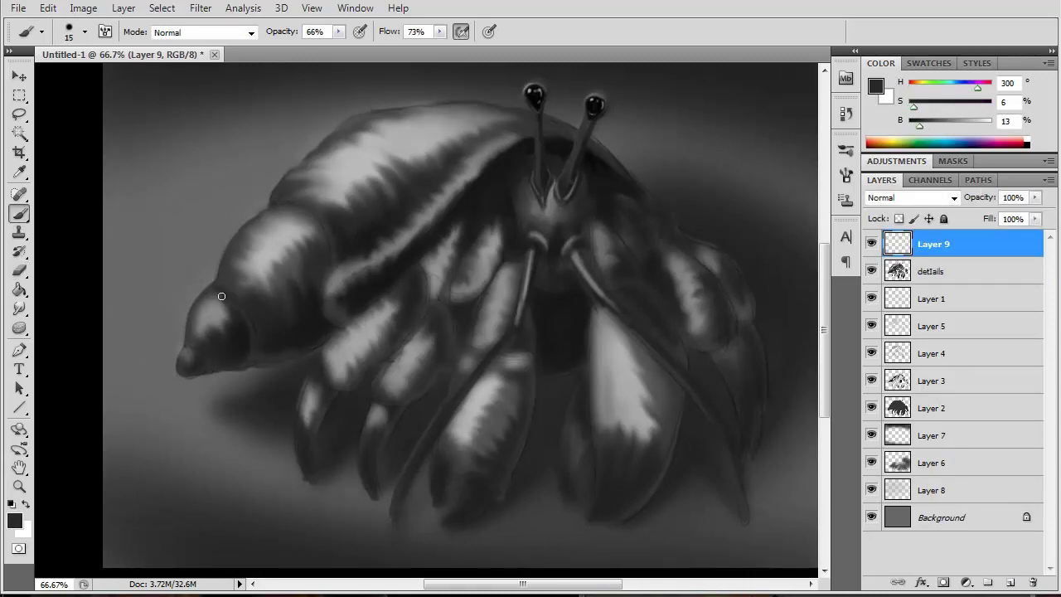
key(bracketleft)
alt+click(231, 304)
drag(217, 288, 249, 348)
alt+click(233, 311)
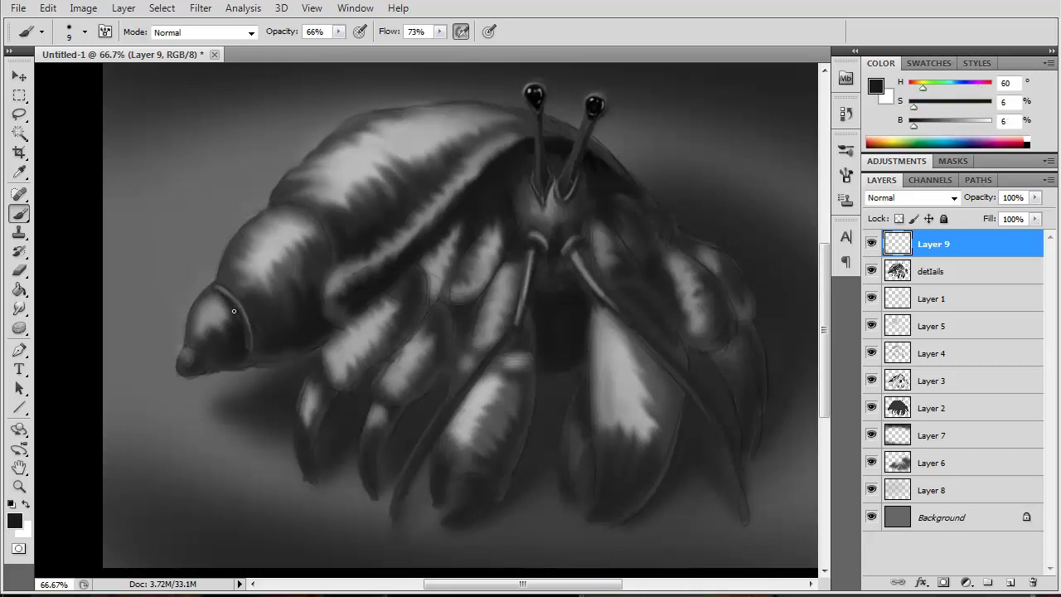
alt+click(306, 217)
click(18, 306)
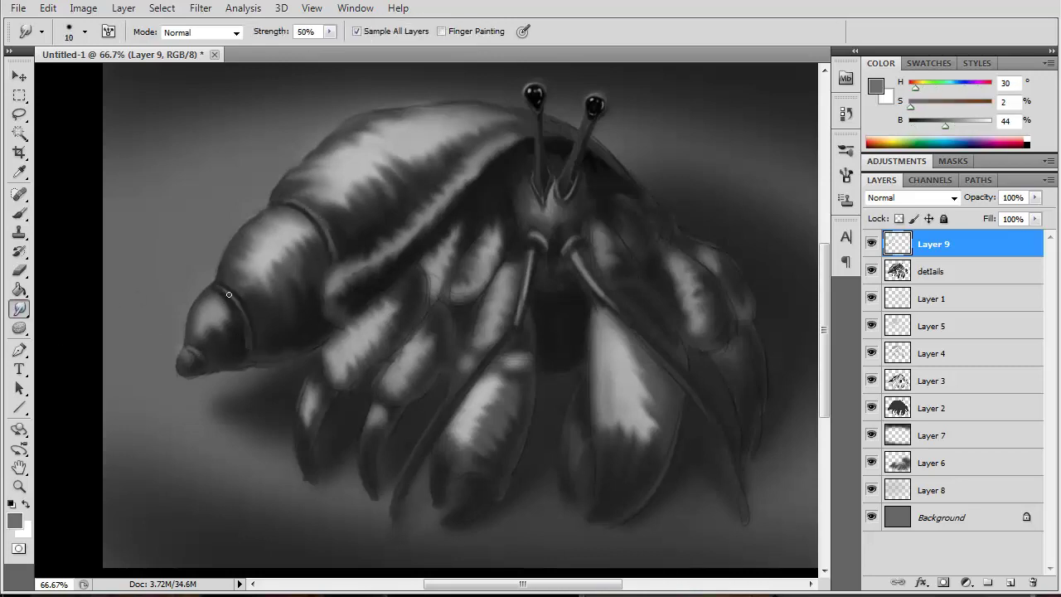
drag(248, 328, 225, 283)
Tone down the shell's top highlight with a dark tone and deepen its lower shading
key(b)
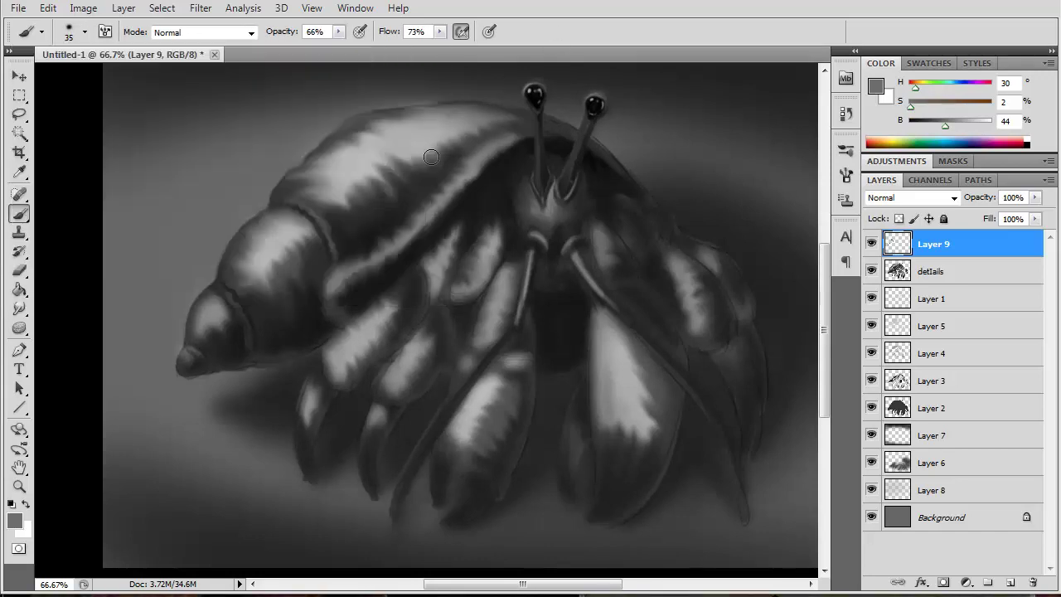
alt+click(353, 235)
mouse_move(409, 111)
mouse_down()
mouse_move(445, 118)
mouse_move(374, 130)
mouse_move(300, 175)
mouse_move(328, 199)
mouse_up()
mouse_move(291, 256)
mouse_down()
mouse_move(351, 184)
mouse_move(504, 136)
mouse_up()
key(bracketleft)
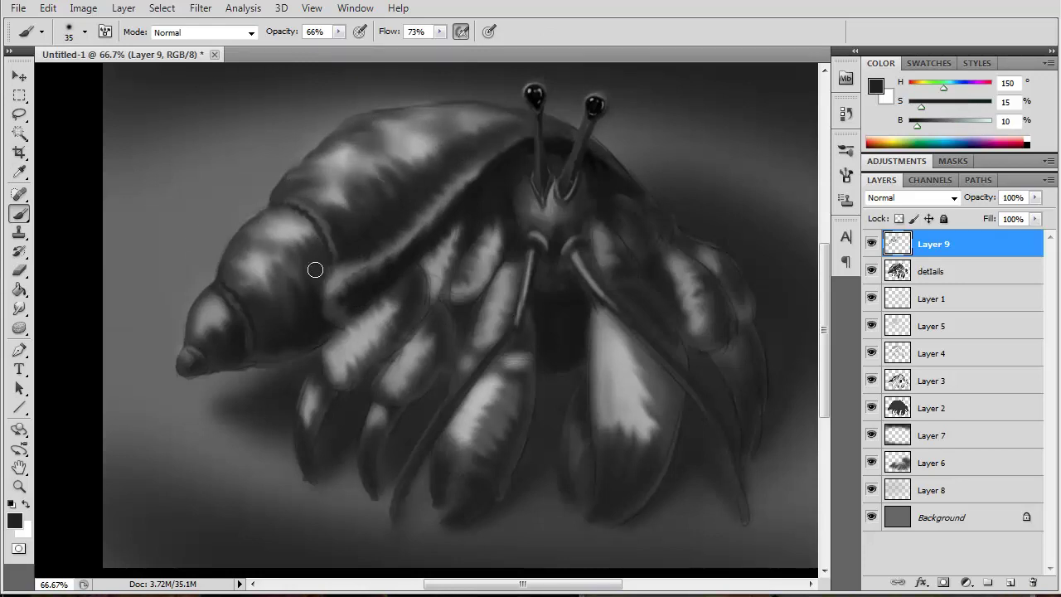
mouse_move(315, 270)
mouse_down()
mouse_move(348, 251)
mouse_move(296, 332)
mouse_move(274, 350)
mouse_move(224, 362)
mouse_move(293, 334)
mouse_up()
Add dark shading under the shell tip and darken a small spot on the right legs
alt+click(282, 351)
key(bracketleft)
alt+click(230, 359)
alt+click(290, 342)
alt+click(232, 348)
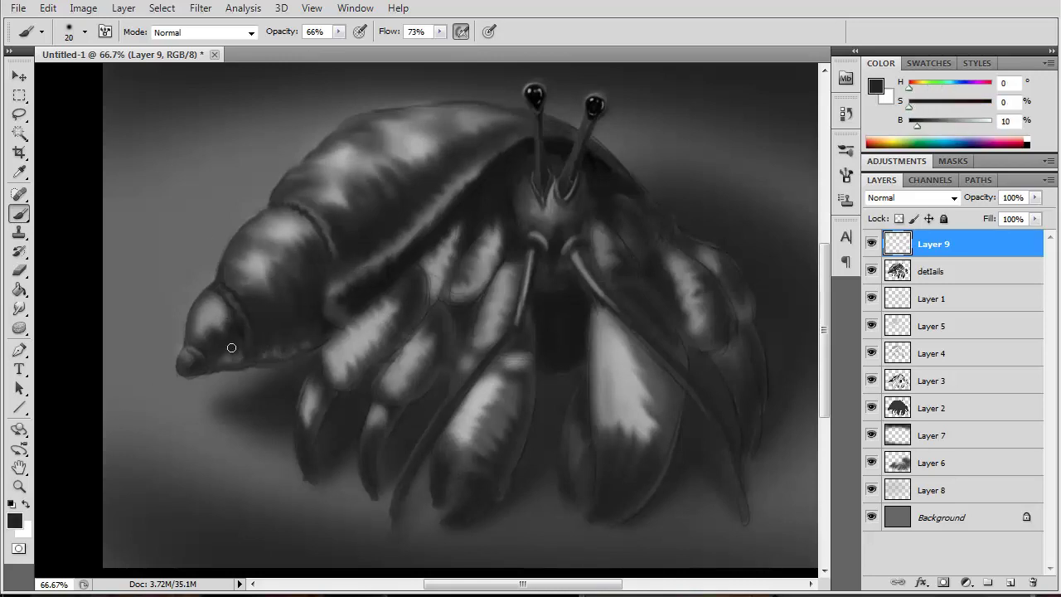
drag(232, 348, 227, 356)
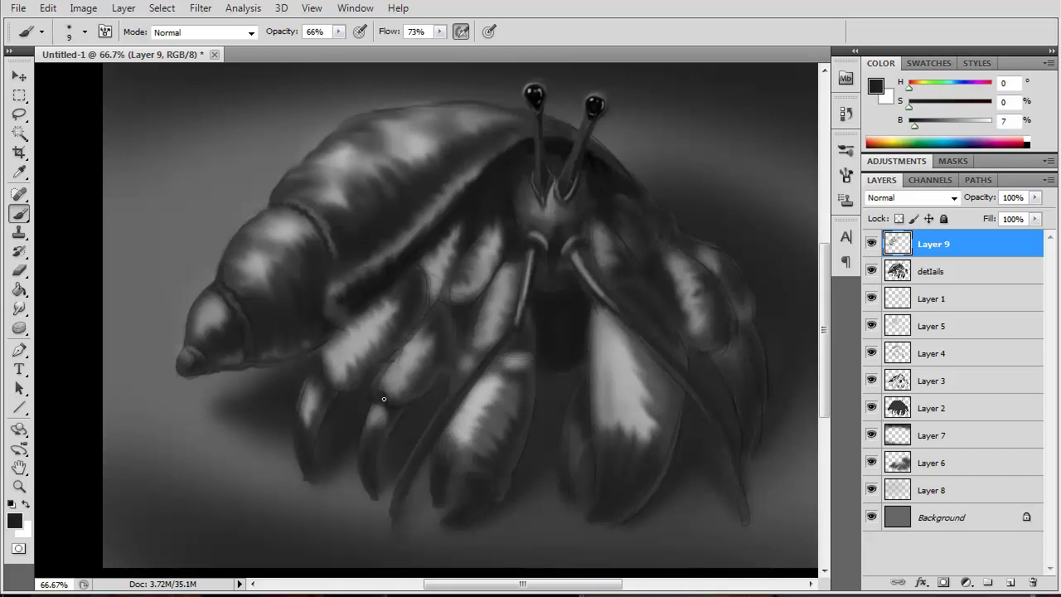
drag(716, 361, 729, 341)
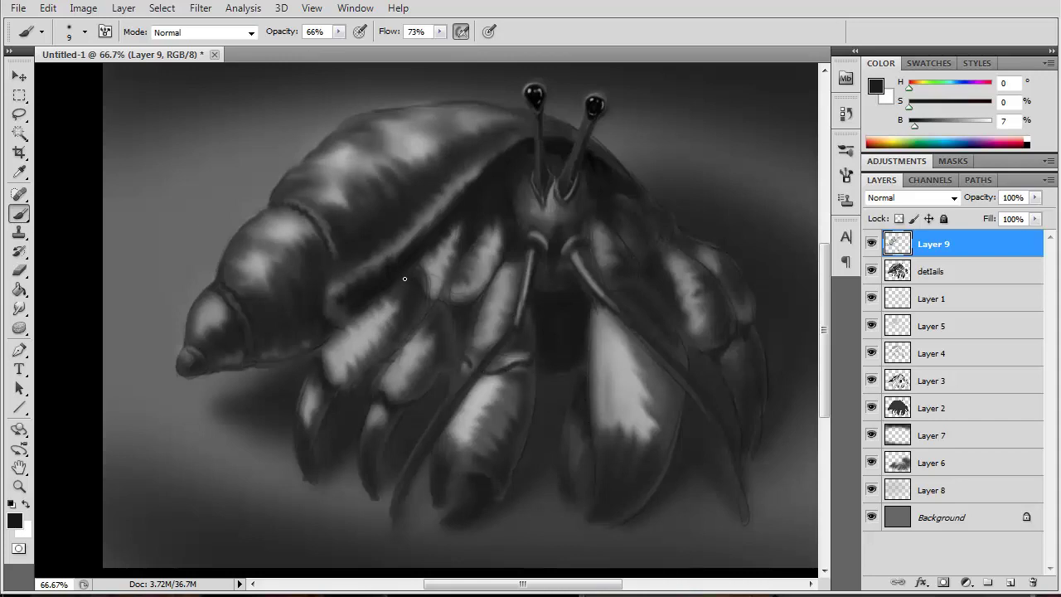
Paint a grey mark on the leg and darken the crevices between the claws in near-black
alt+click(435, 274)
alt+click(446, 306)
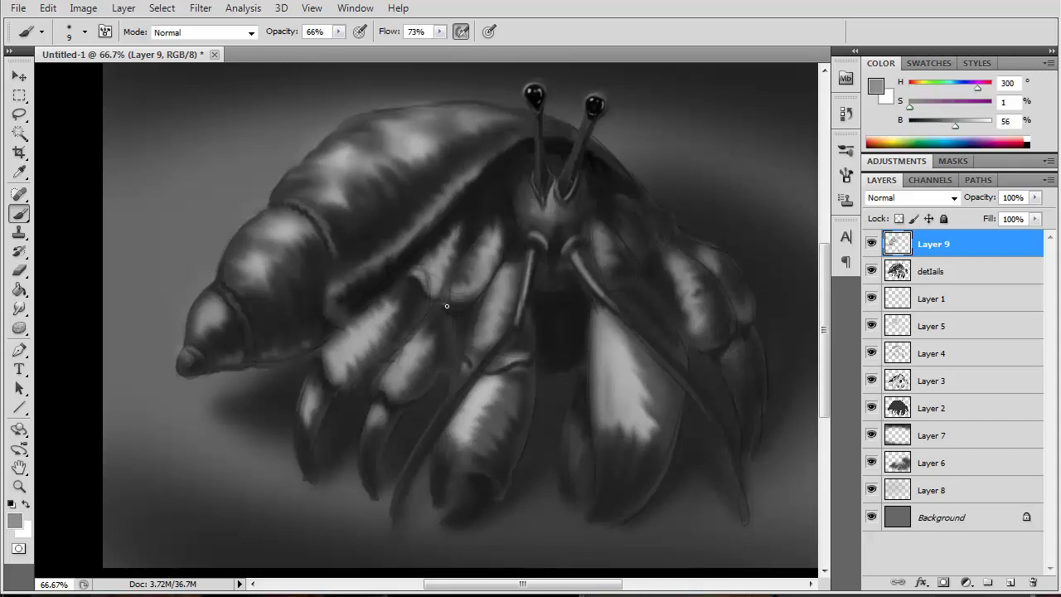
alt+click(397, 294)
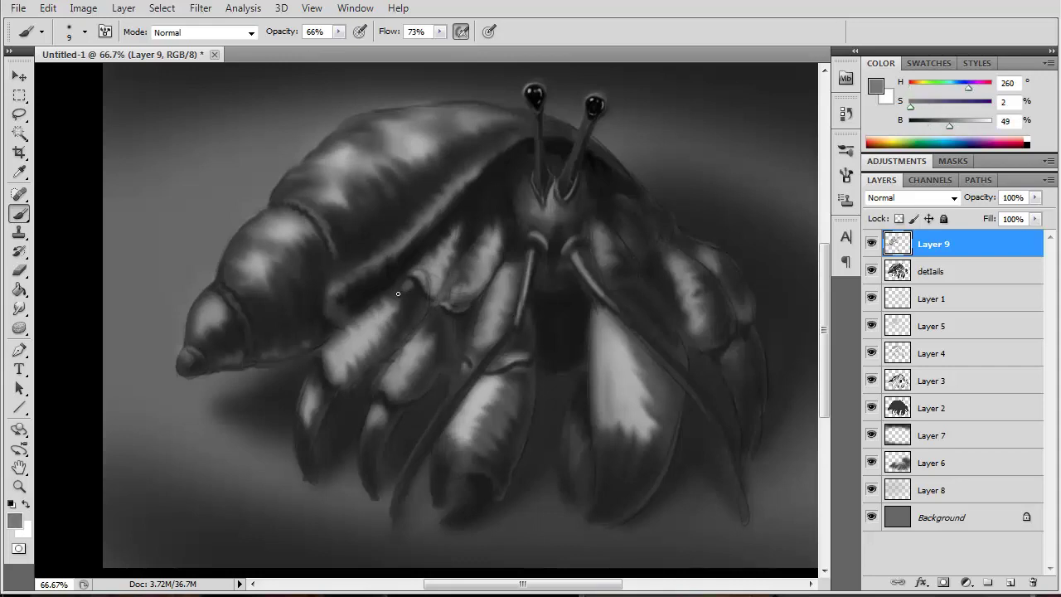
drag(398, 293, 413, 290)
alt+click(451, 316)
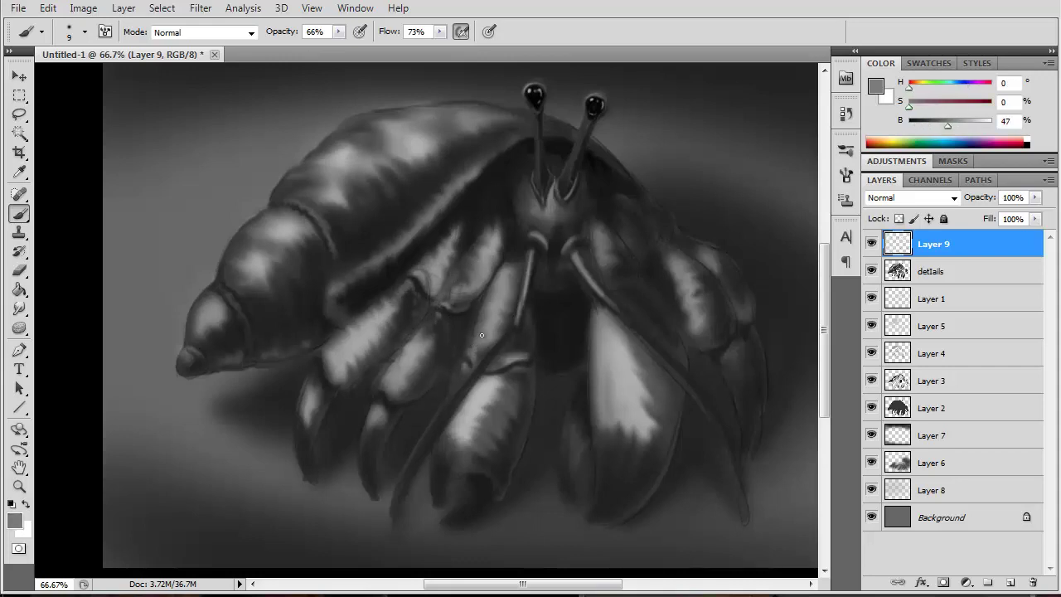
alt+click(528, 358)
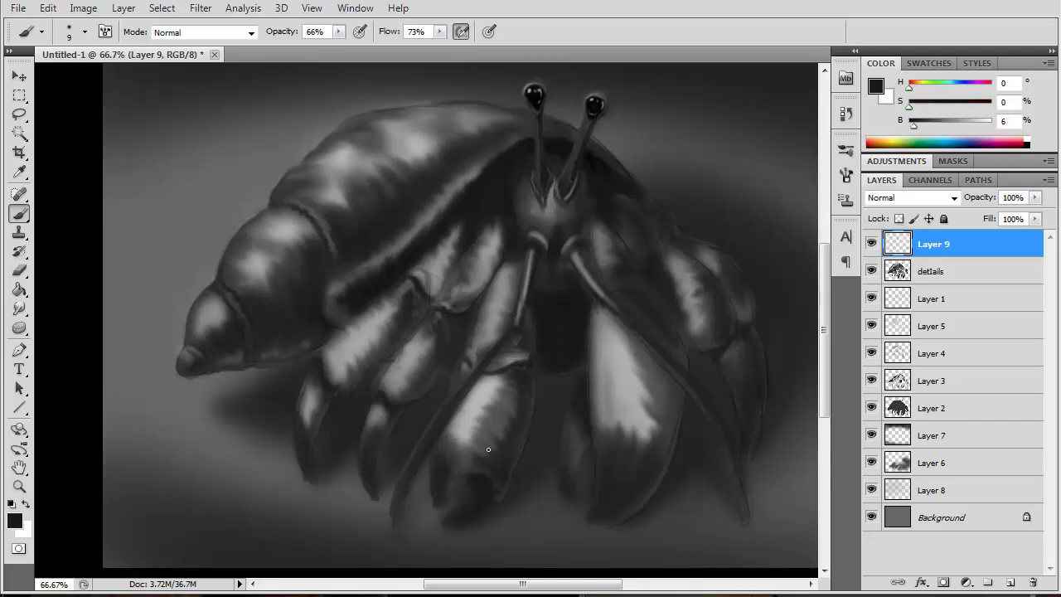
drag(392, 414, 386, 438)
drag(328, 390, 308, 431)
drag(442, 506, 442, 436)
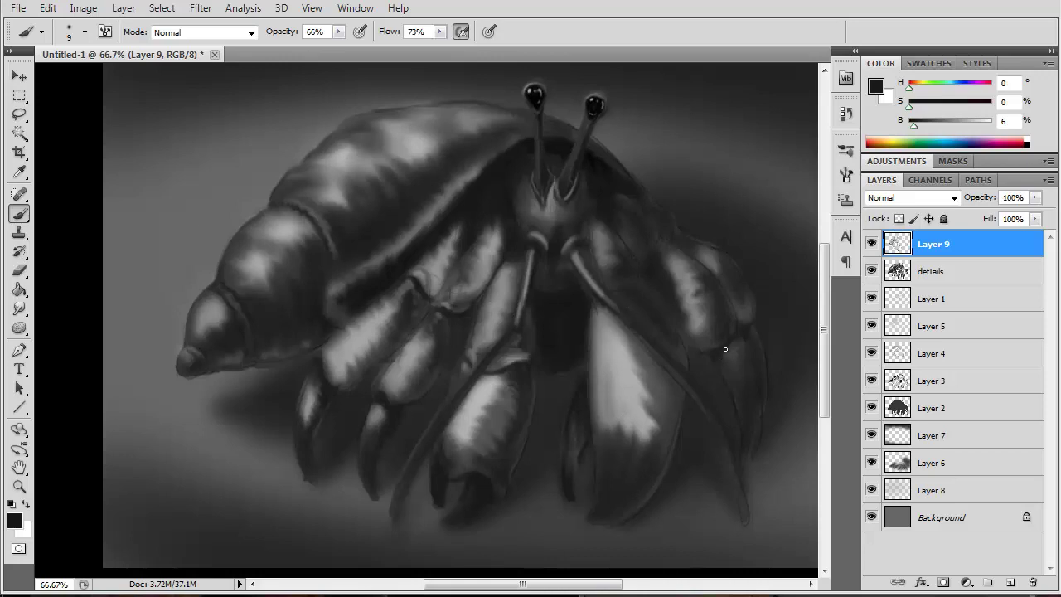
key(ctrl+z)
Add a light grey highlight to the leg using sampled greys
alt+click(730, 332)
alt+click(725, 336)
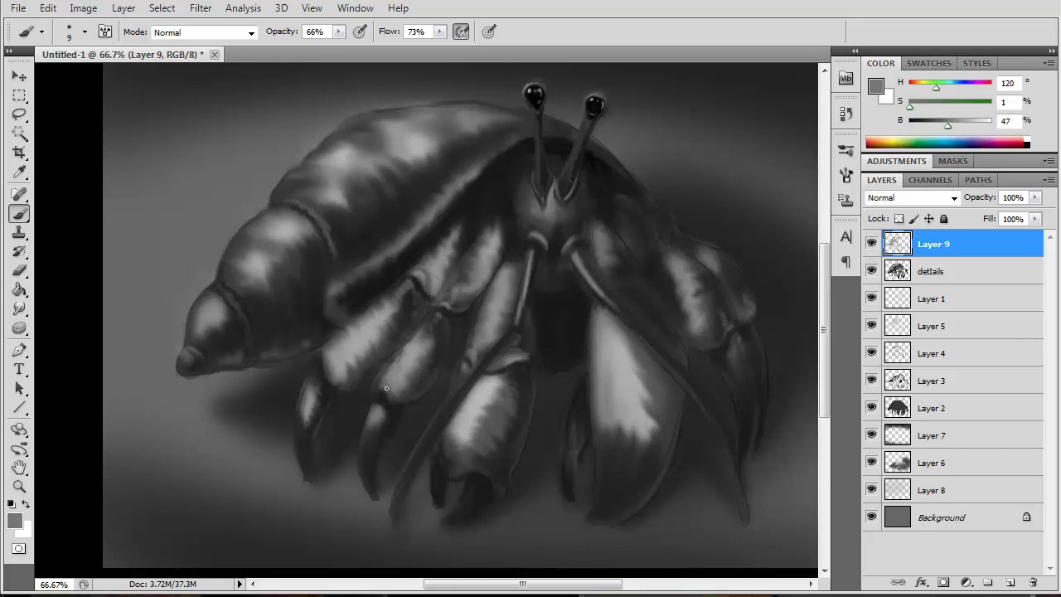
alt+click(259, 265)
drag(415, 275, 429, 259)
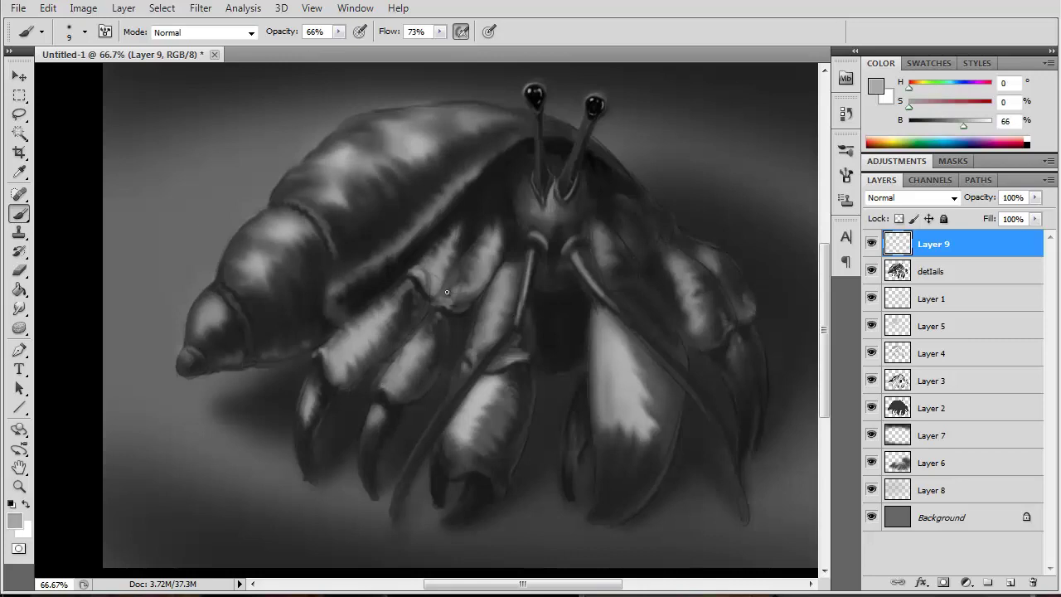
alt+click(507, 336)
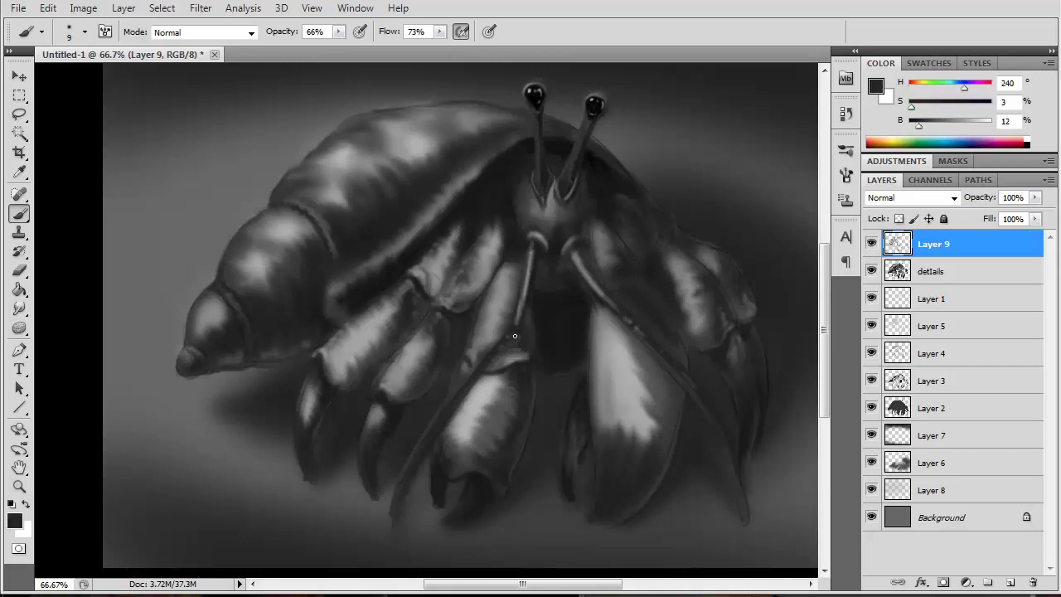
alt+click(515, 348)
alt+click(527, 333)
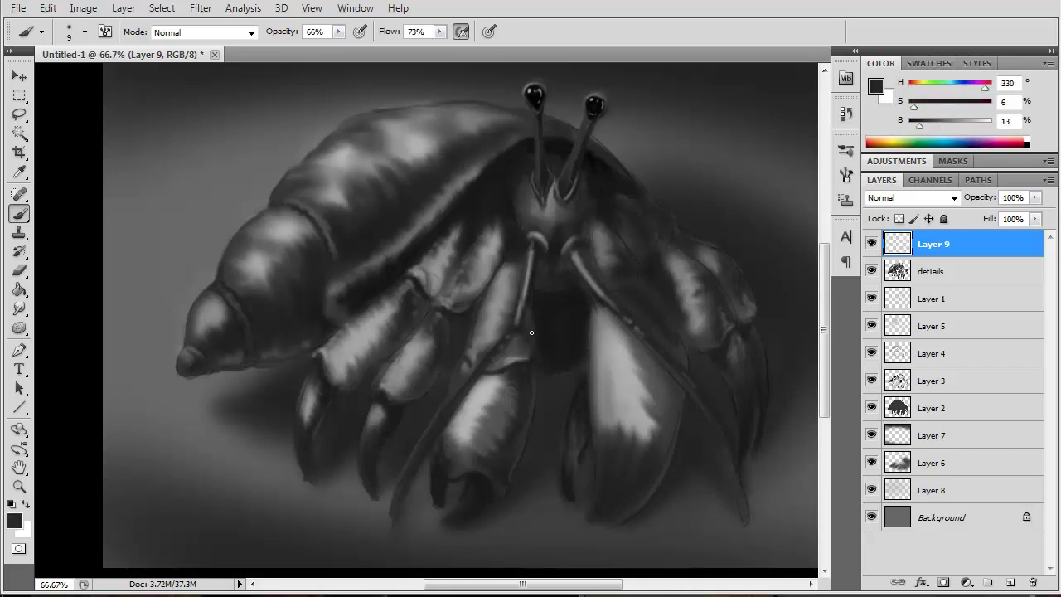
alt+click(520, 355)
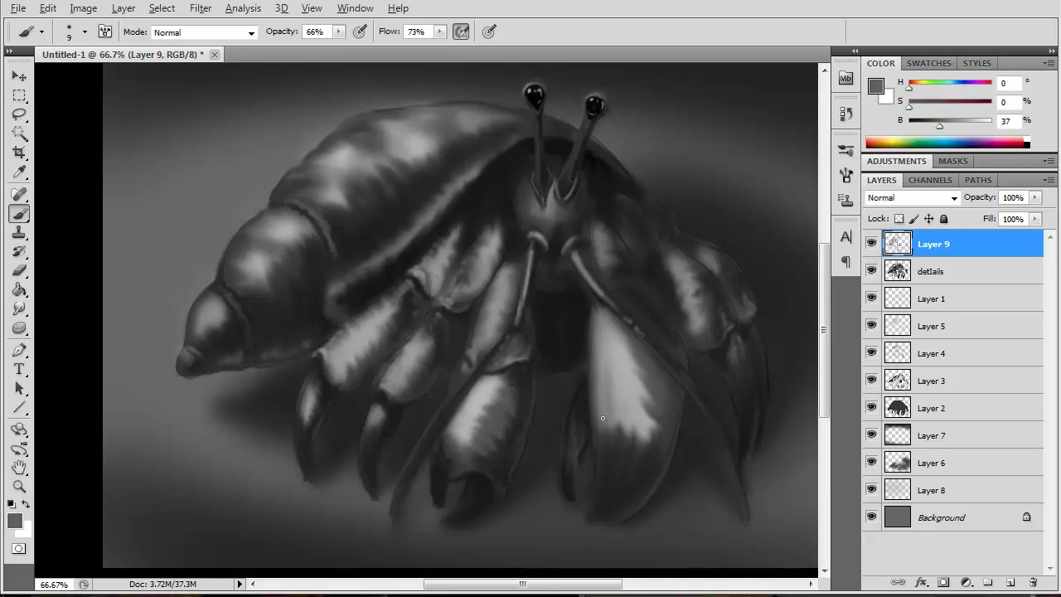
Paint grey and near-black shading strokes over the right legs and the claws
alt+click(588, 346)
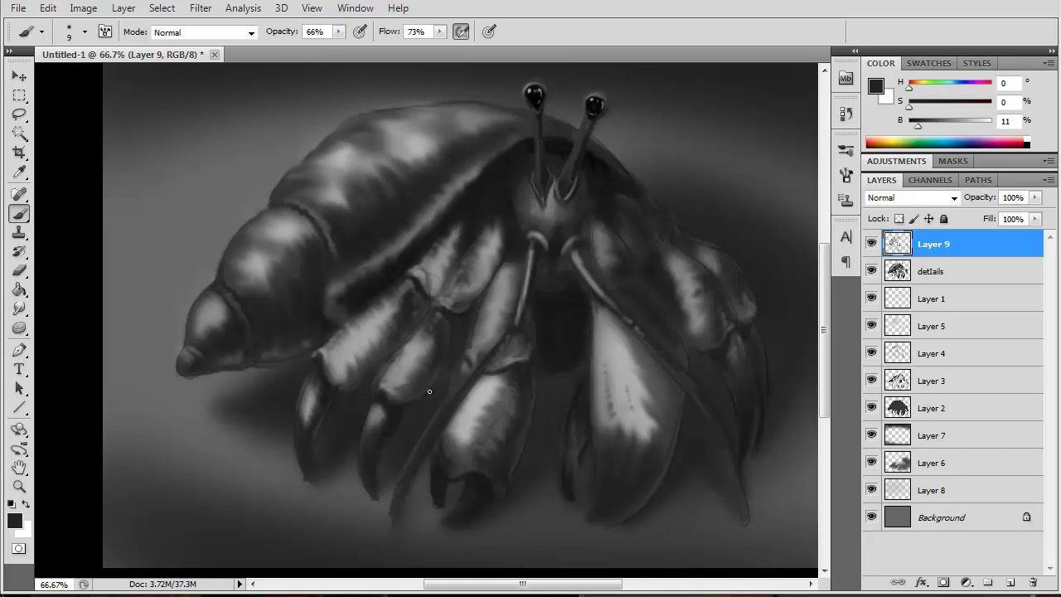
alt+click(485, 191)
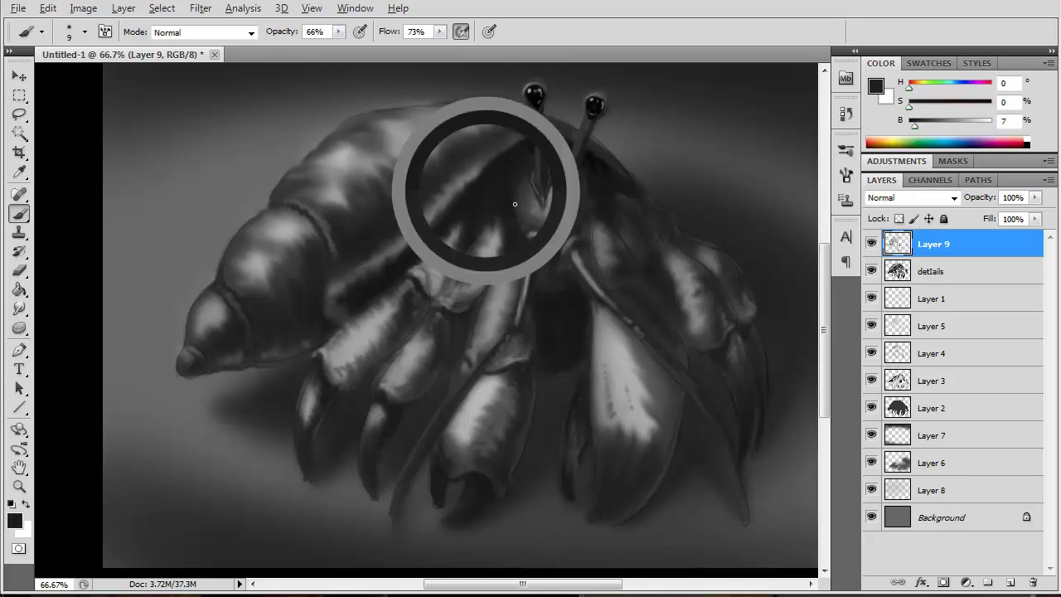
drag(661, 282, 664, 241)
alt+click(664, 238)
alt+click(662, 256)
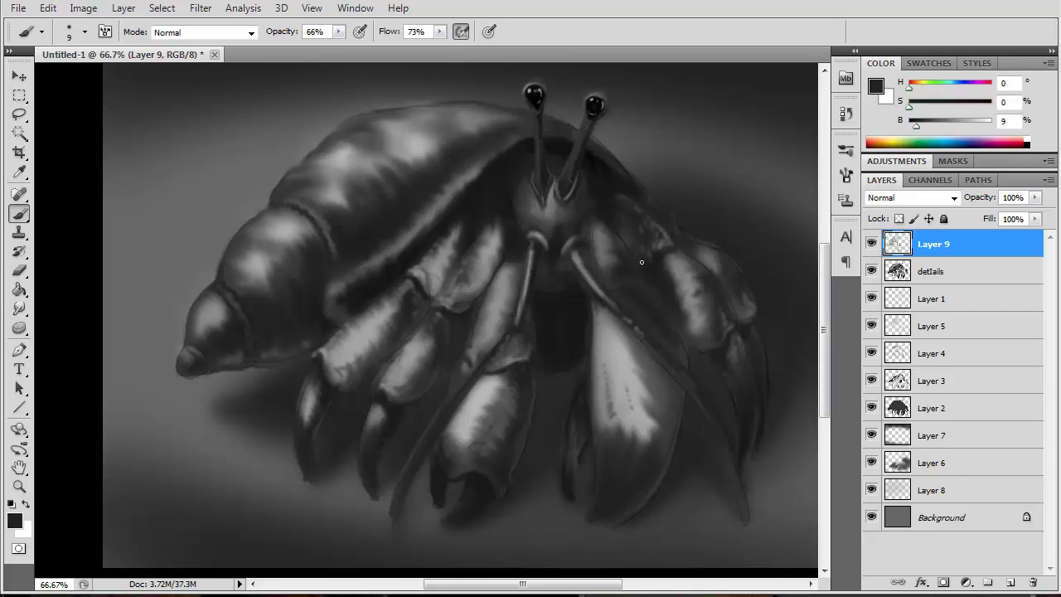
alt+click(624, 284)
alt+click(684, 244)
mouse_move(624, 284)
mouse_down()
mouse_move(684, 245)
mouse_move(669, 231)
mouse_up()
alt+click(670, 232)
alt+click(697, 230)
drag(625, 176, 503, 149)
alt+click(503, 149)
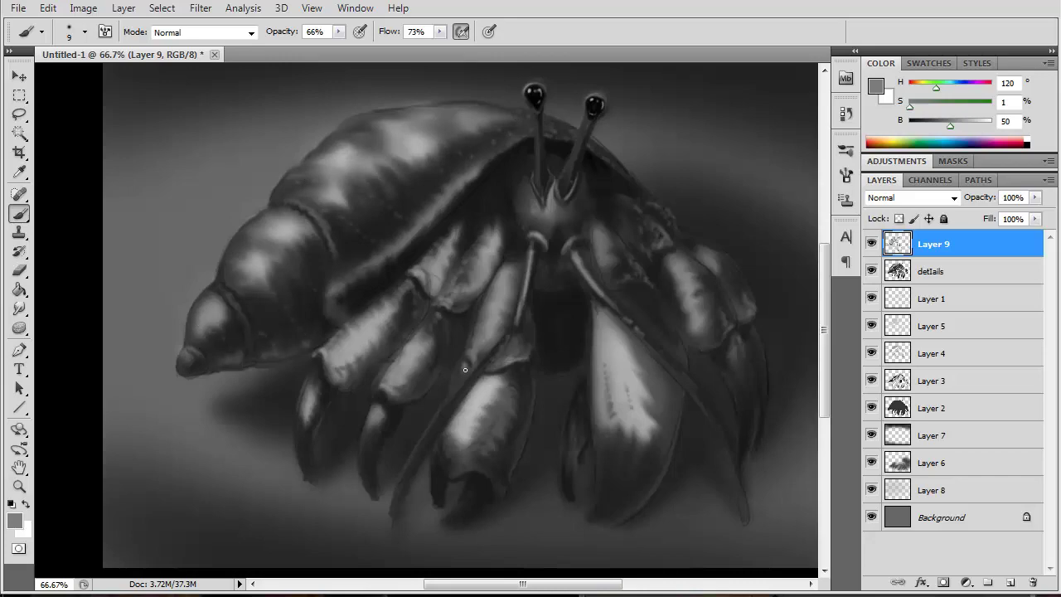
Select the whole canvas and copy all visible layers merged for pasting
key(z)
alt+click(439, 322)
click(161, 7)
click(165, 33)
Paste the merged copy as Layer 10 and apply Auto Color faded to 78%
click(95, 135)
key(ctrl+v)
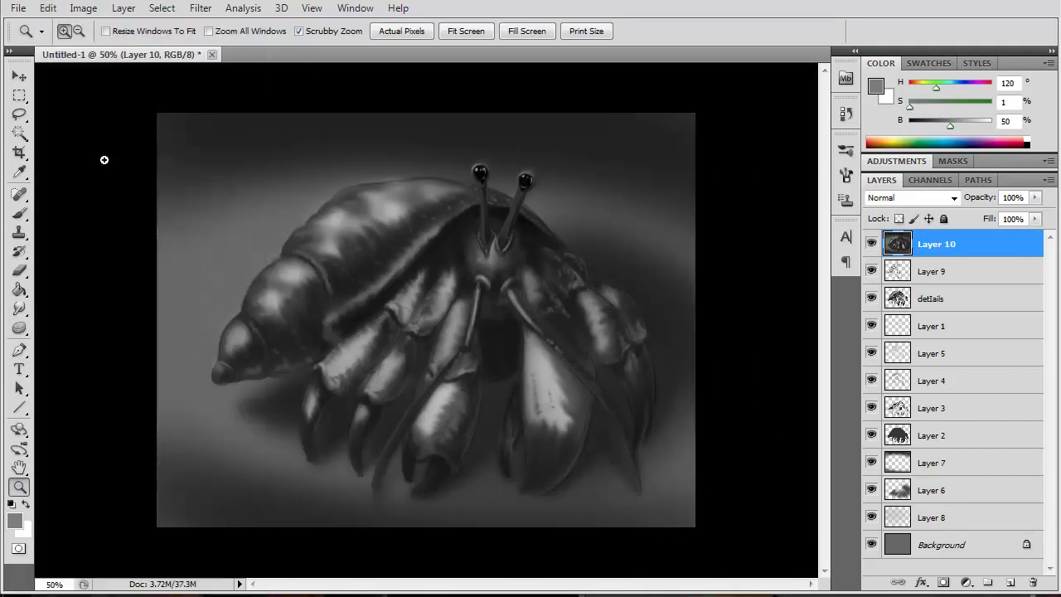
click(83, 7)
click(93, 105)
key(ctrl+shift+f)
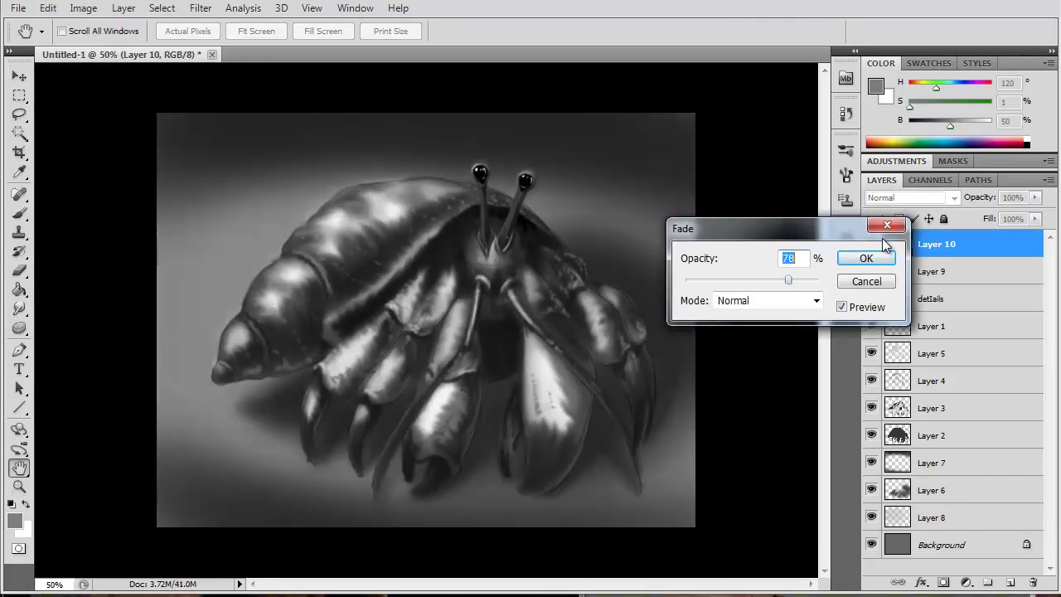
key(Return)
Stamp a merged copy as Layer 11 and sharpen it with Unsharp Mask
key(z)
key(ctrl+shift+alt+e)
click(200, 7)
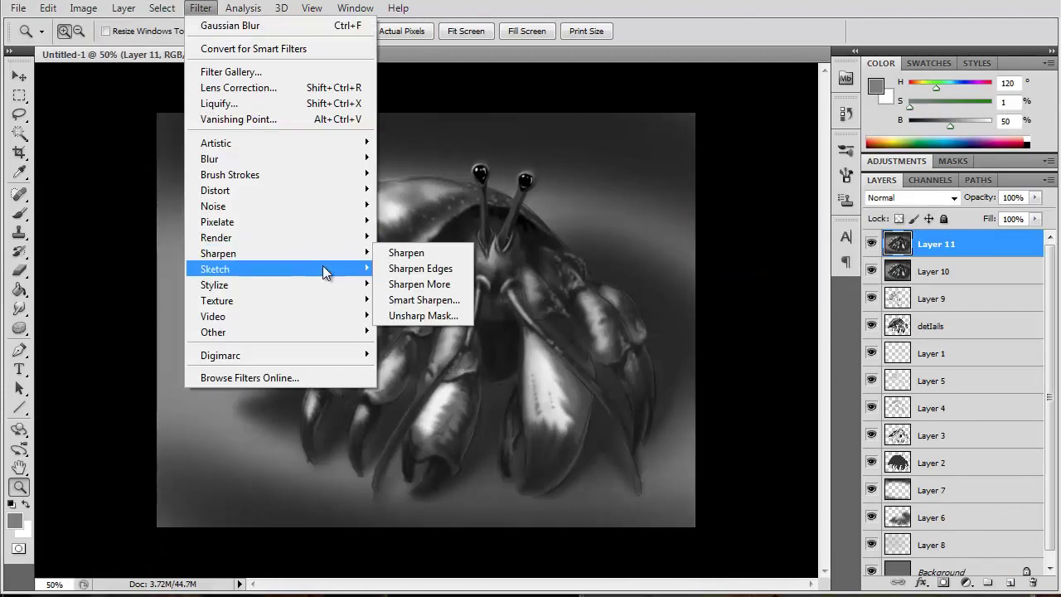
click(422, 315)
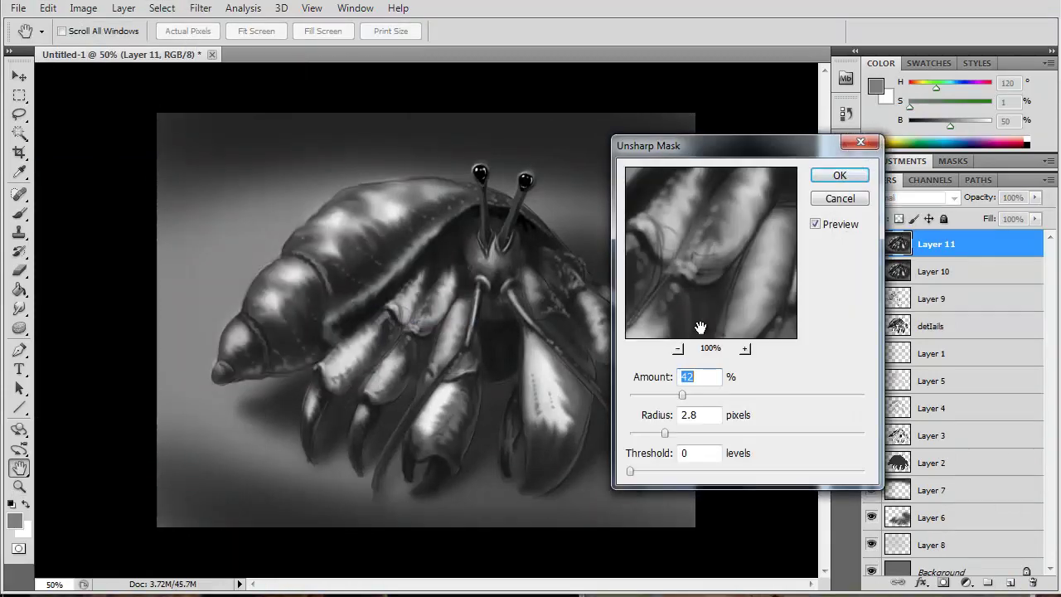
click(839, 174)
Mask Layer 11 with a non-reversed radial gradient centred on the crab
click(943, 582)
key(g)
drag(177, 135, 332, 237)
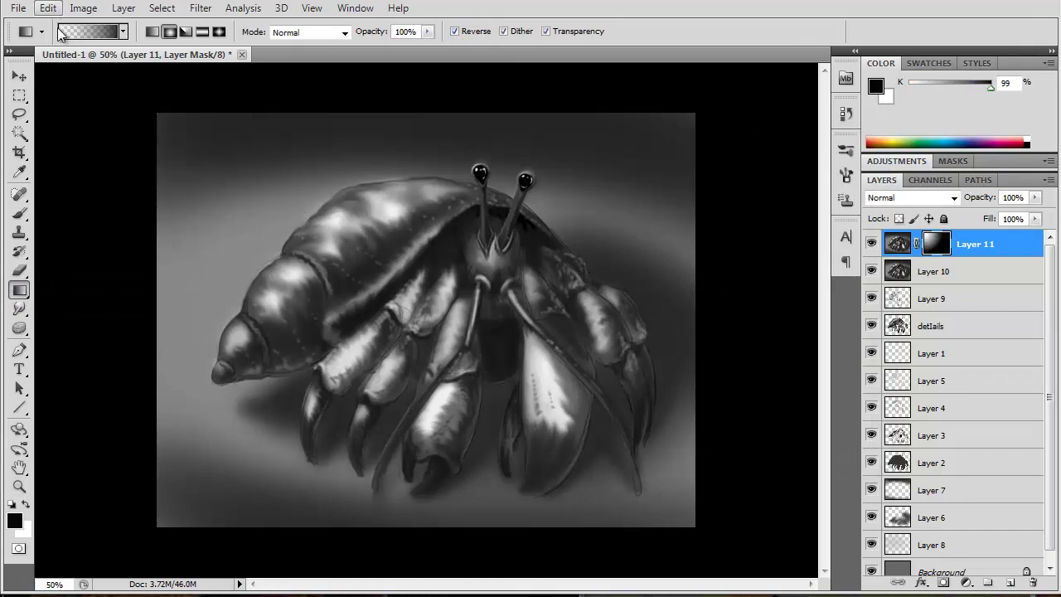
key(ctrl+z)
click(455, 31)
drag(426, 319, 826, 329)
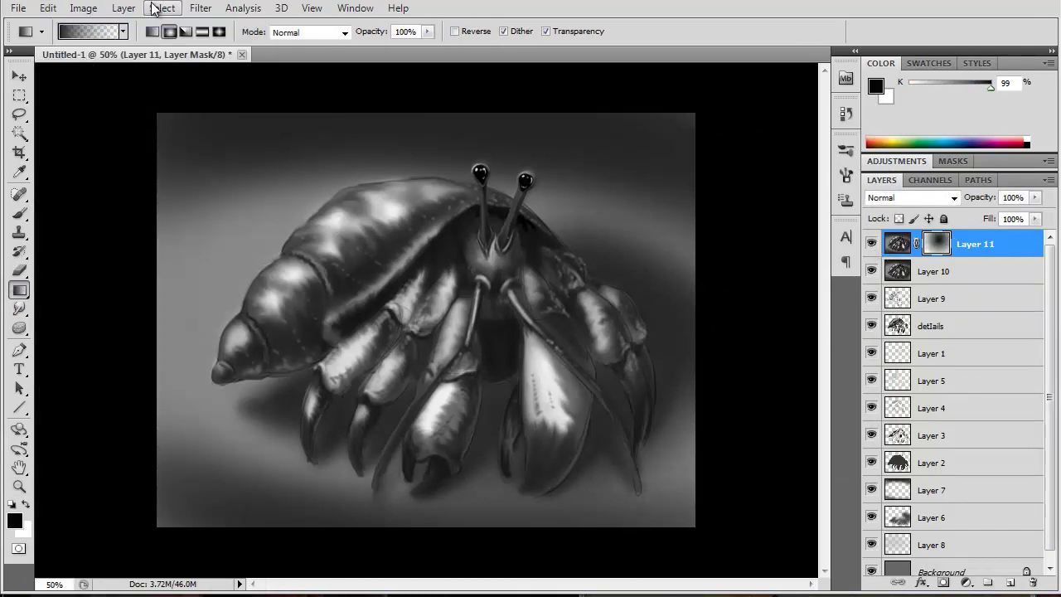
Paste another merged copy as Layer 12 and apply Smart Blur to it
key(ctrl+a)
click(47, 8)
click(70, 130)
key(ctrl+v)
click(200, 8)
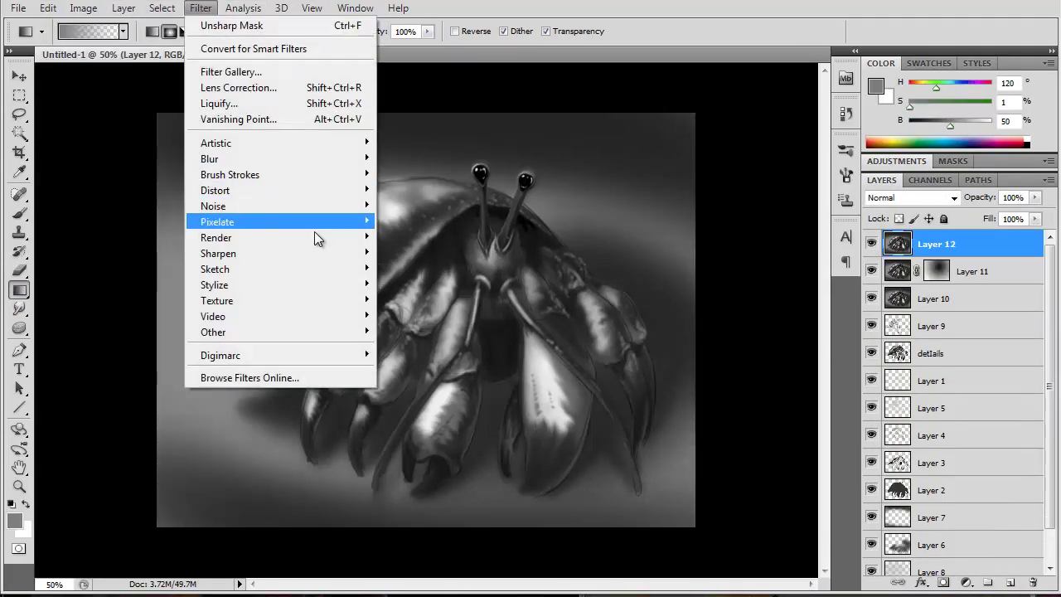
click(396, 301)
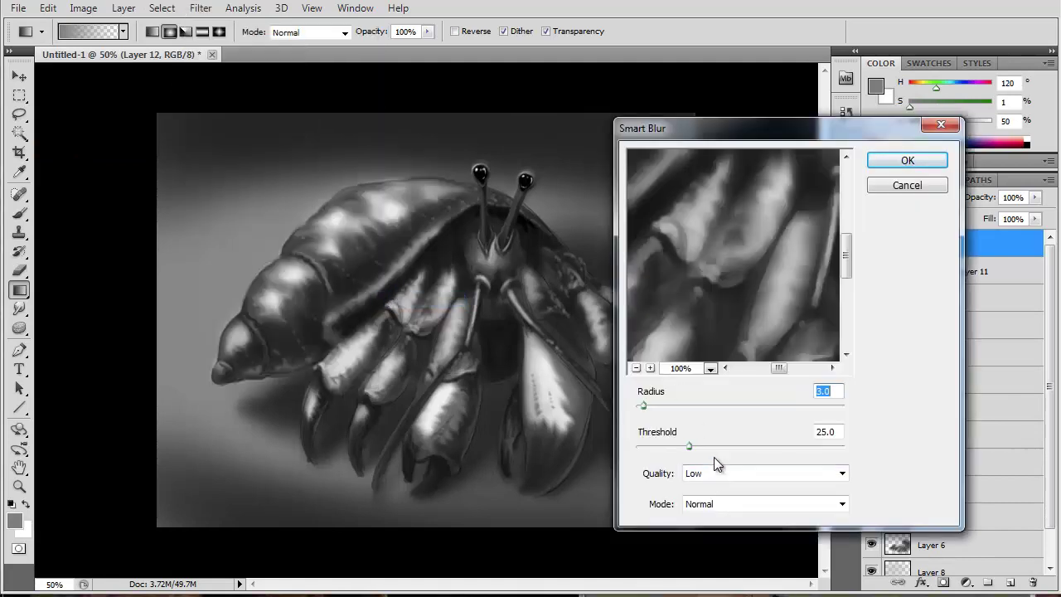
click(889, 161)
Add a layer mask to Layer 12 and create an empty Overlay-mode Layer 13
click(943, 582)
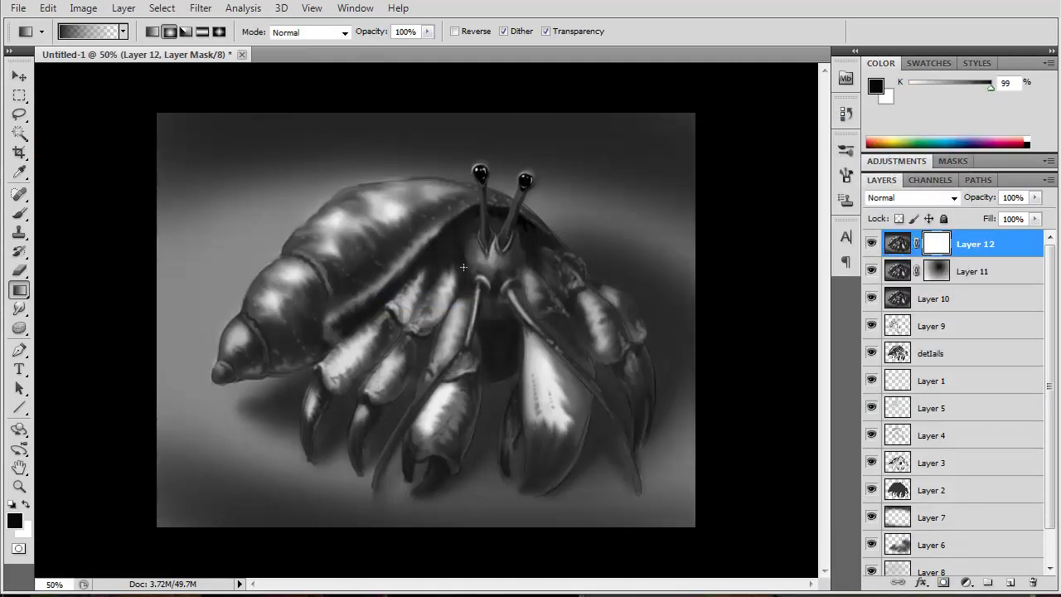
click(1009, 583)
click(953, 197)
key(b)
key(F5)
key(F5)
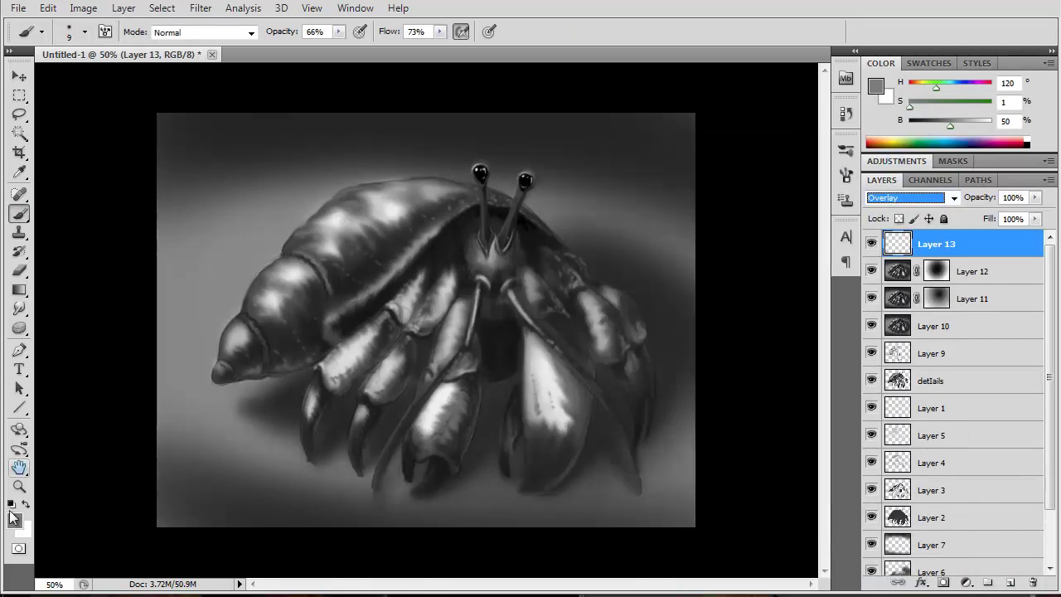
Paint brown over the crab's head, claws, shell top and grey shell segments
key(i)
click(14, 520)
click(766, 386)
click(691, 255)
key(Return)
key(b)
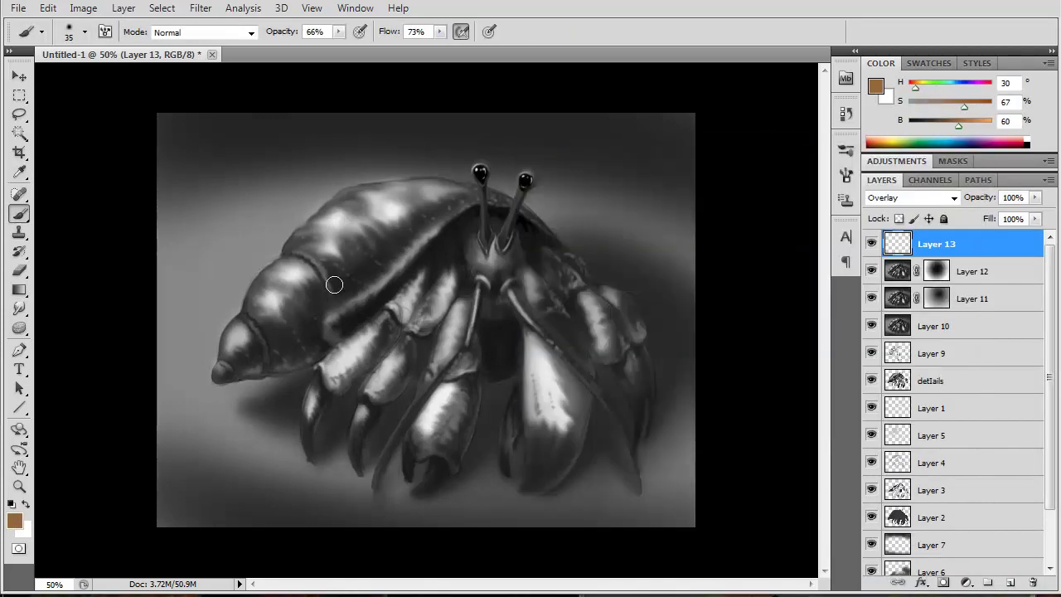
mouse_move(414, 272)
mouse_down()
mouse_move(484, 334)
mouse_move(634, 336)
mouse_up()
key(bracketleft)
key(bracketleft)
key(bracketleft)
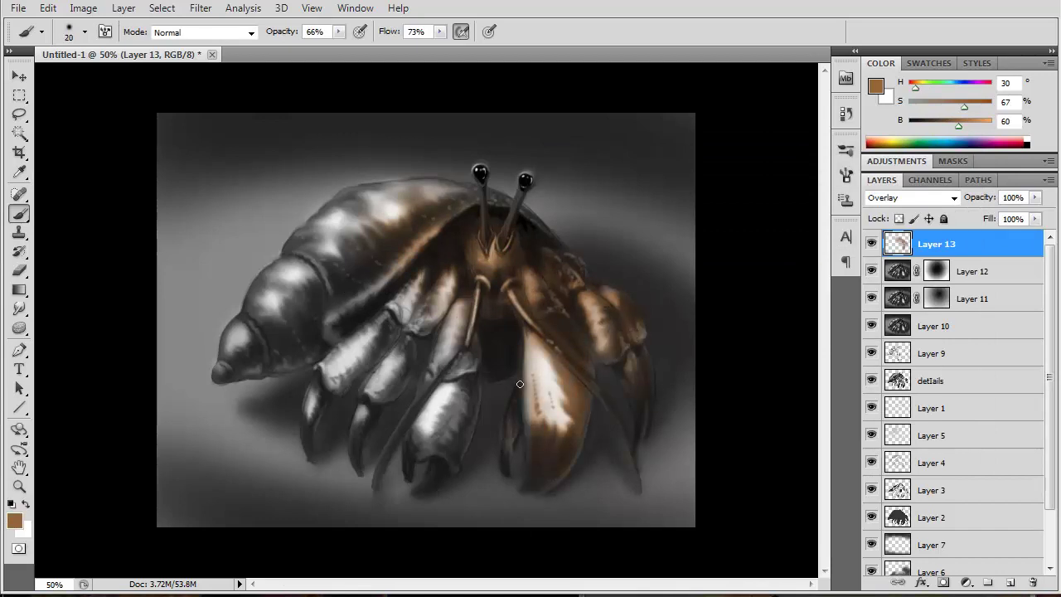
key(bracketright)
key(bracketright)
drag(311, 259, 381, 195)
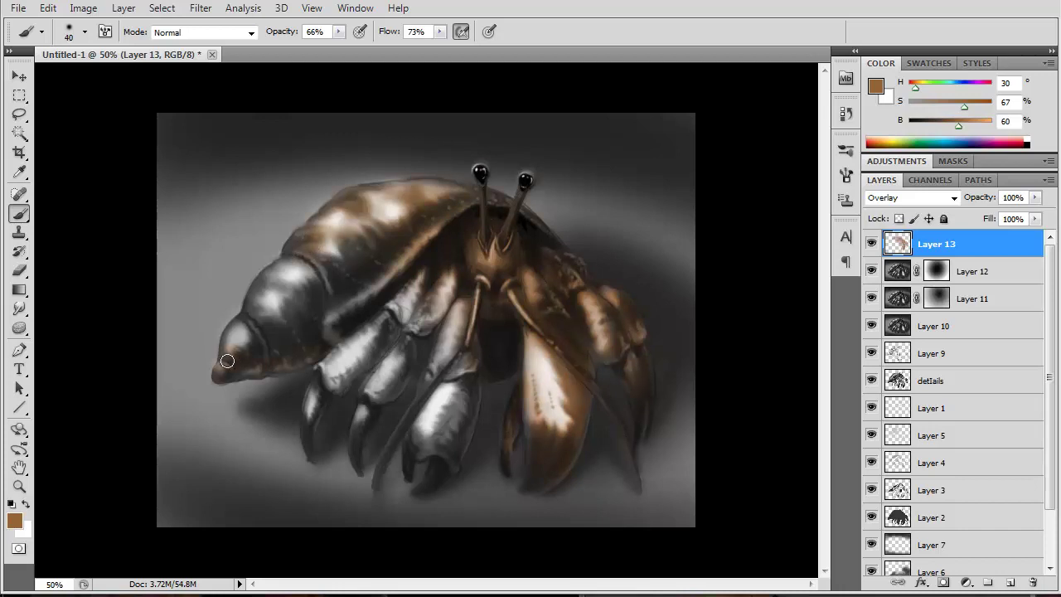
drag(227, 361, 292, 286)
key(bracketleft)
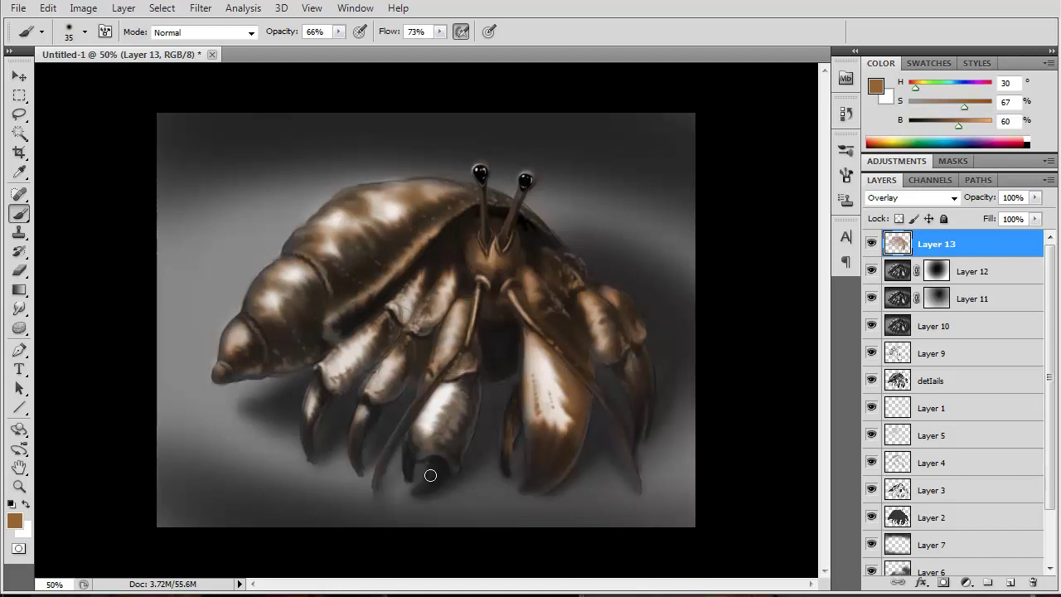
Paint red over the right claw, the legs and the face area
click(870, 142)
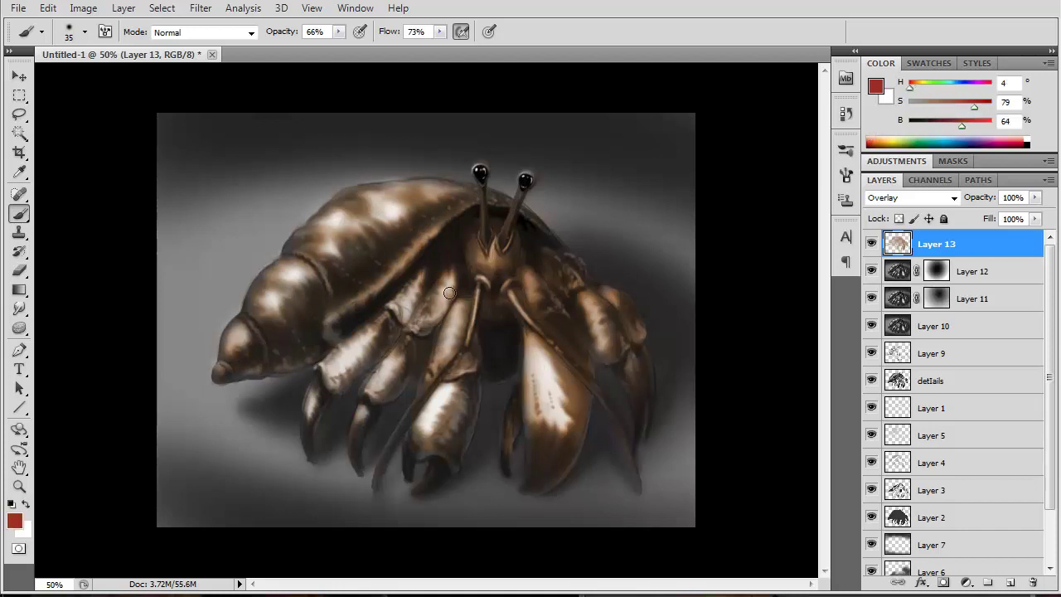
drag(555, 339, 537, 419)
mouse_move(409, 345)
mouse_down()
mouse_move(348, 364)
mouse_move(437, 434)
mouse_move(430, 290)
mouse_up()
drag(611, 343, 622, 373)
drag(319, 385, 361, 418)
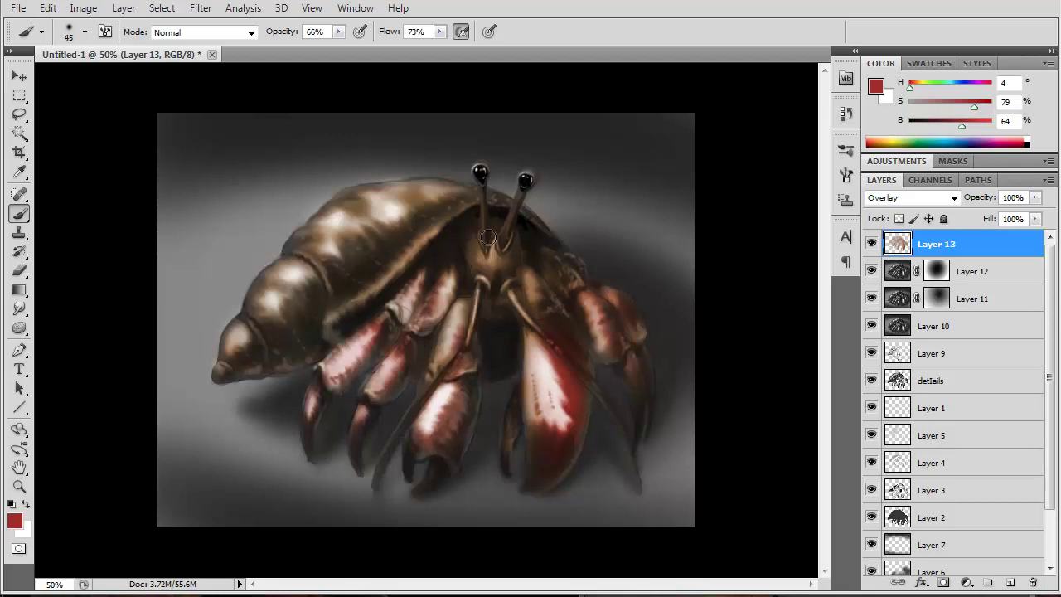
drag(489, 236, 478, 263)
Tint the middle legs blue-purple and brighten the lower shell with pale yellow
click(875, 86)
key(Return)
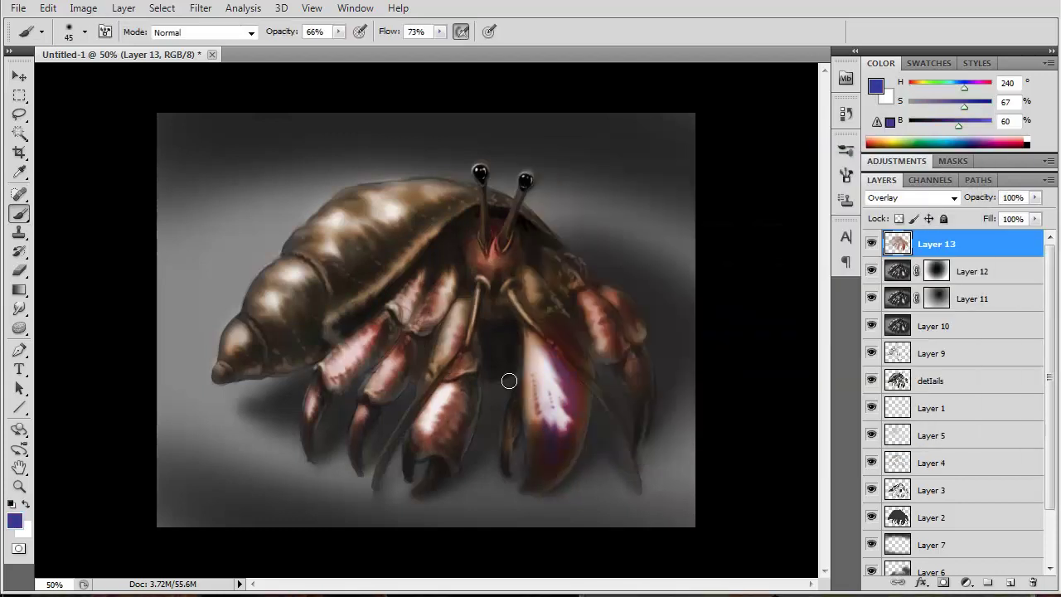
drag(439, 334, 421, 359)
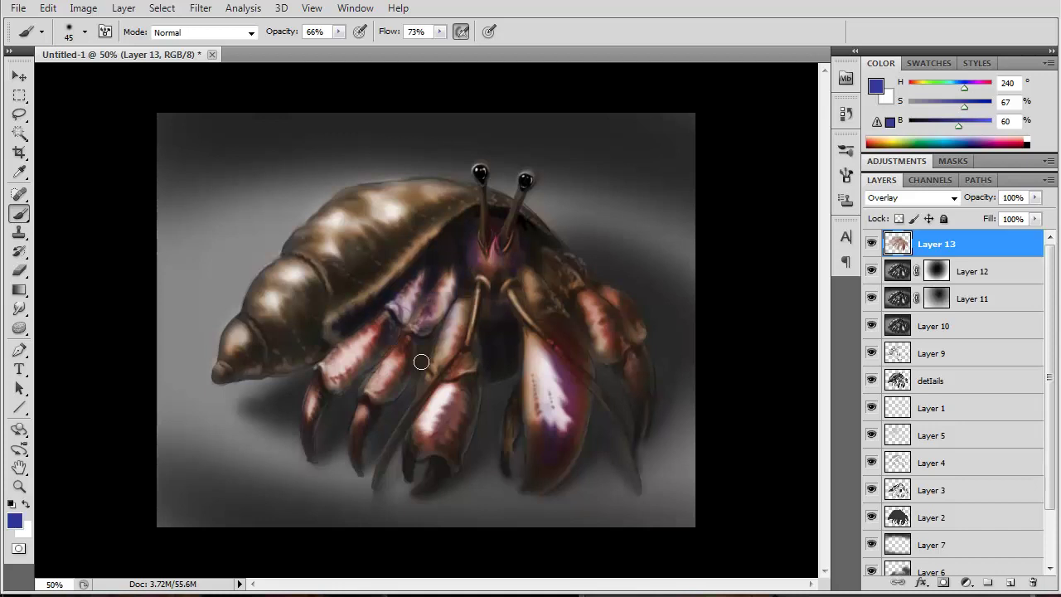
click(876, 86)
click(597, 240)
key(Return)
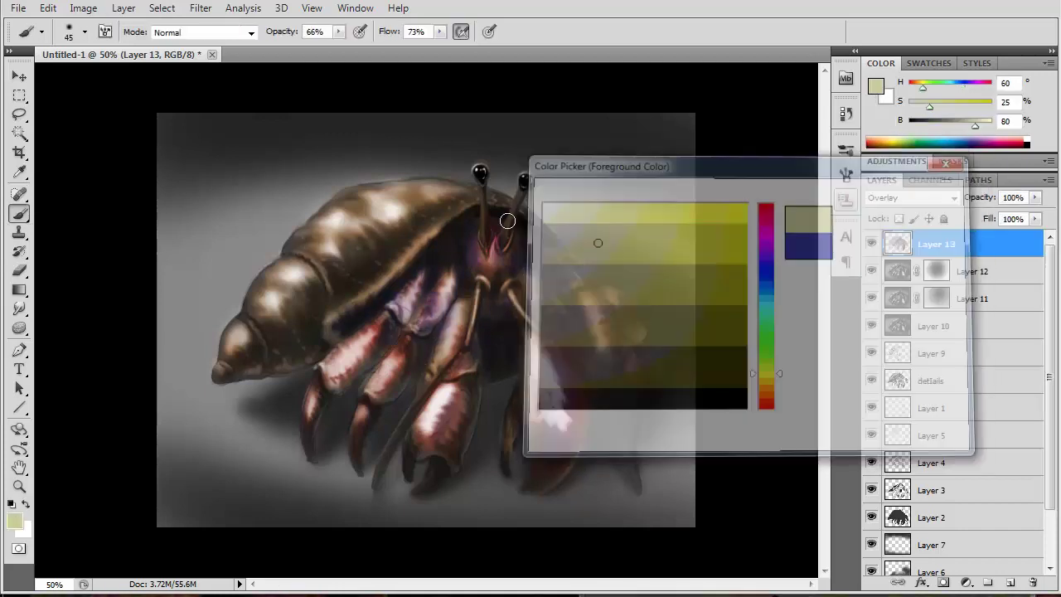
mouse_move(232, 348)
mouse_down()
mouse_move(419, 197)
mouse_move(460, 199)
mouse_up()
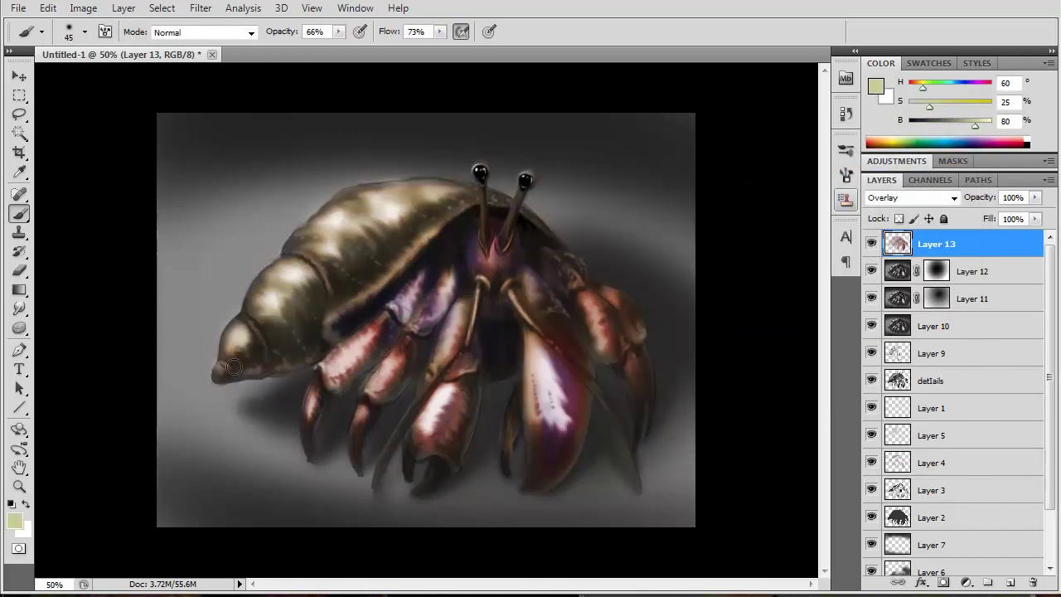
Duplicate the colour layer as Hard Light and erase its strong tint along the shell underside
click(929, 240)
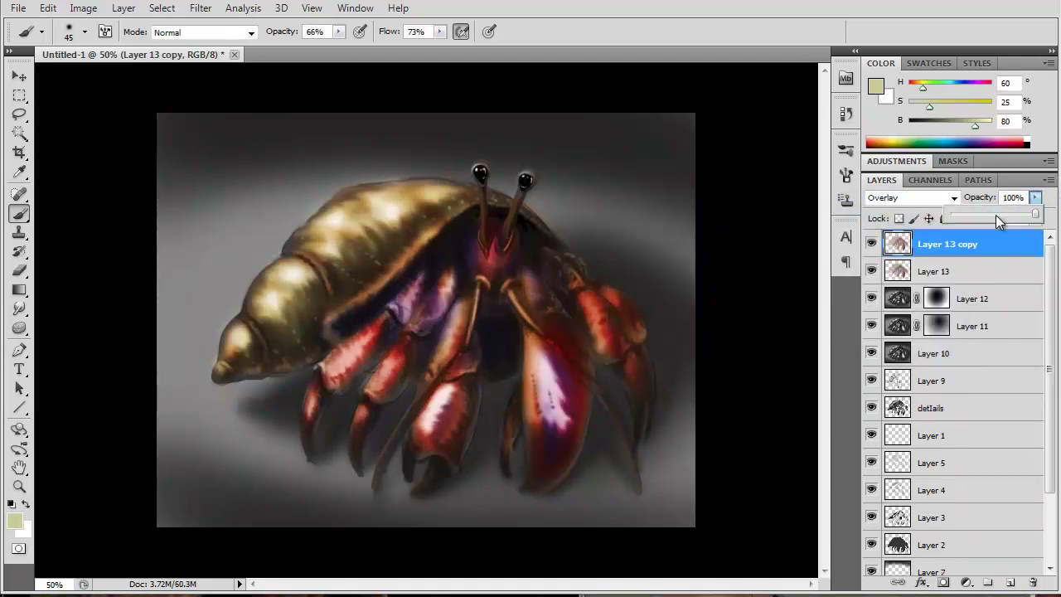
key(Down)
key(Down)
key(Down)
key(Down)
key(Down)
key(Down)
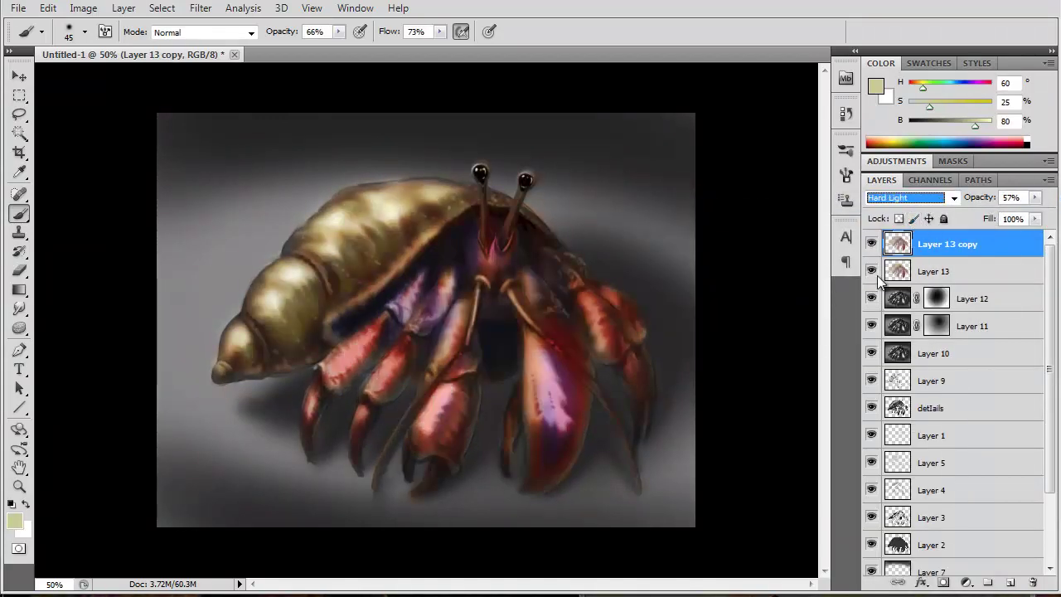
key(e)
mouse_move(549, 372)
mouse_down()
mouse_move(550, 450)
mouse_move(543, 352)
mouse_up()
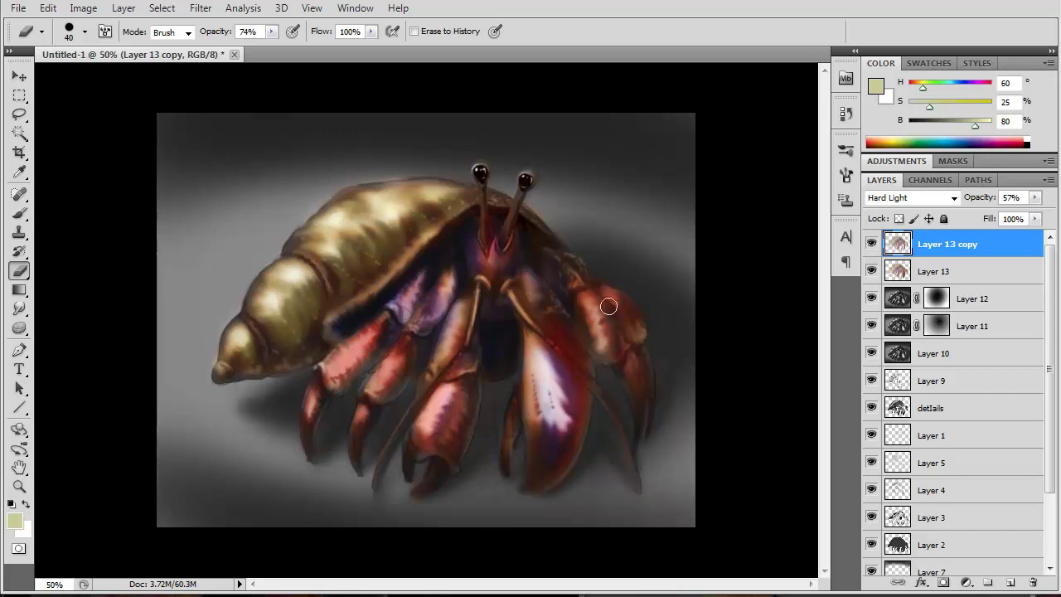
click(846, 113)
click(713, 300)
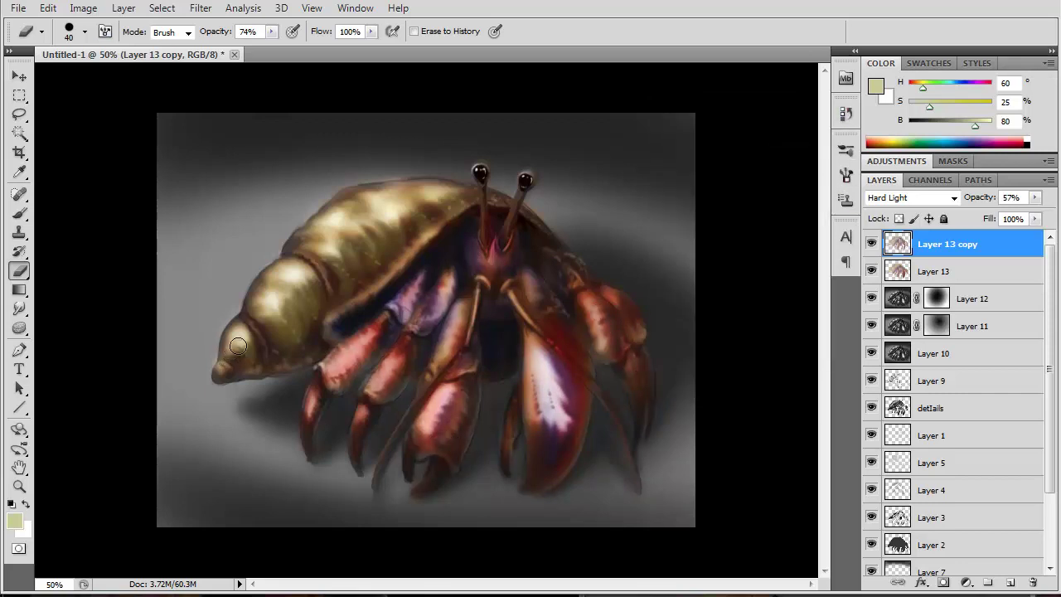
drag(240, 349, 303, 291)
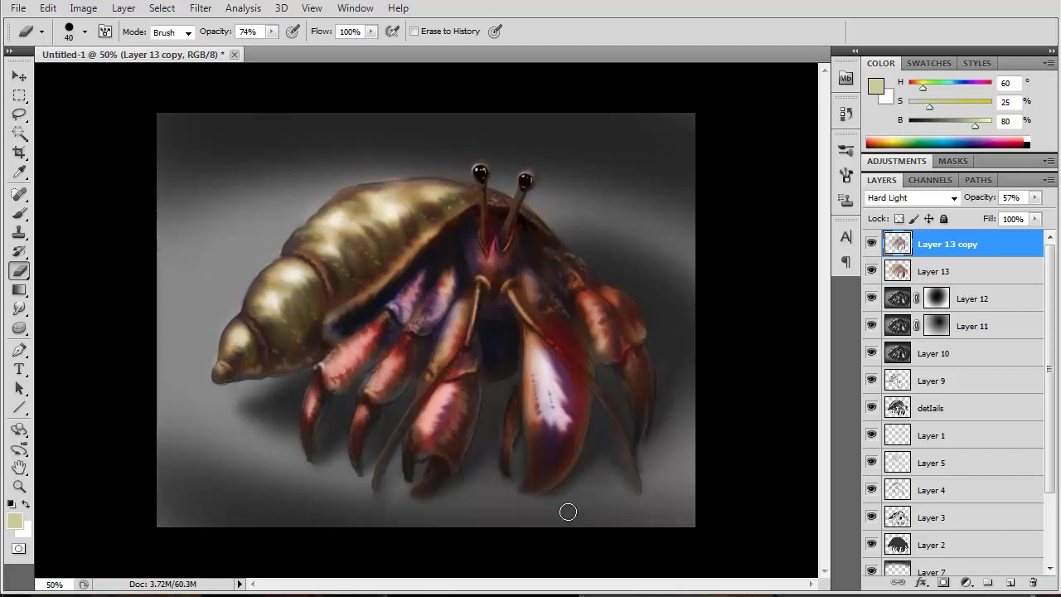
Paint dark red strokes on the right claw and resample the claw's colour
key(b)
alt+click(572, 396)
mouse_move(563, 369)
mouse_down()
mouse_move(553, 436)
mouse_move(543, 405)
mouse_up()
alt+click(558, 392)
Paste a merged copy of the painting as Layer 14 and smudge the right claw at size 35
key(r)
click(846, 176)
click(845, 113)
key(ctrl+a)
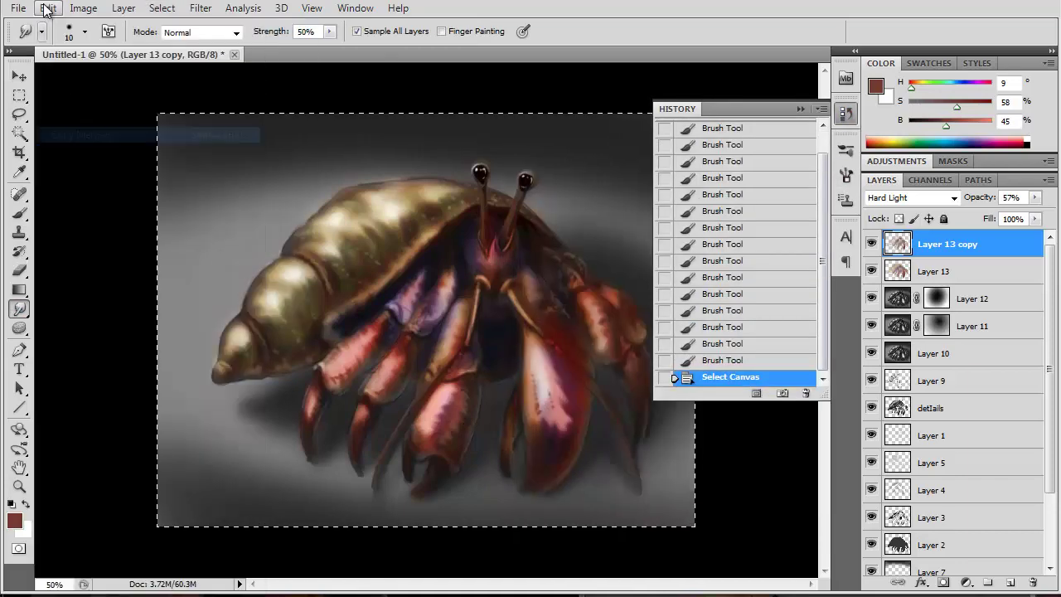
key(ctrl+shift+c)
key(ctrl+v)
click(800, 109)
key(bracketright)
key(bracketright)
key(bracketright)
mouse_move(535, 424)
mouse_down()
mouse_move(549, 397)
mouse_move(535, 411)
mouse_move(570, 406)
mouse_up()
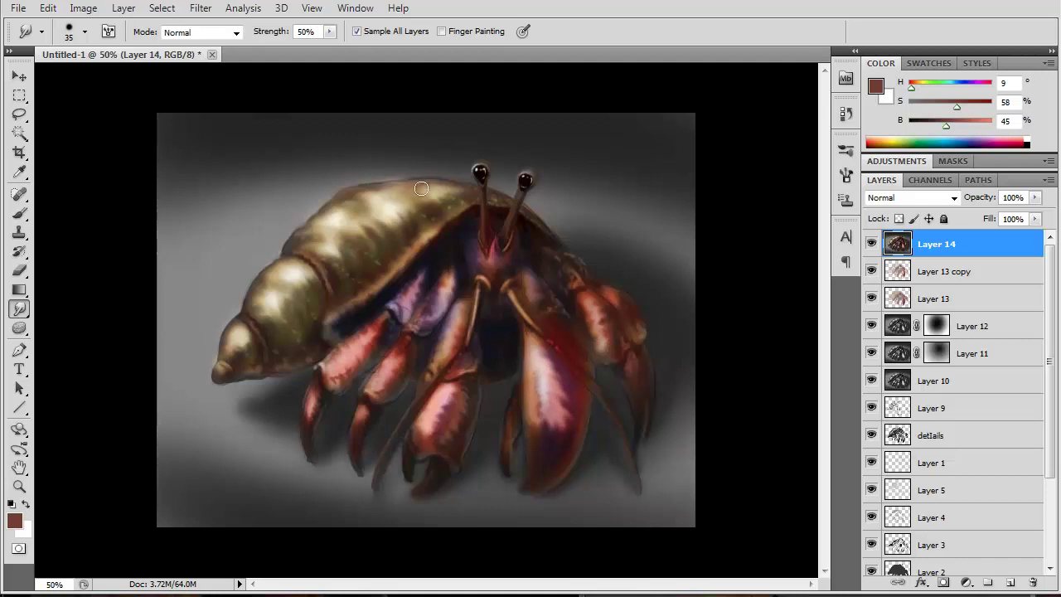
Paste a merged copy onto a new layer and start Liquify with a 121 warp brush
key(ctrl+a)
click(48, 8)
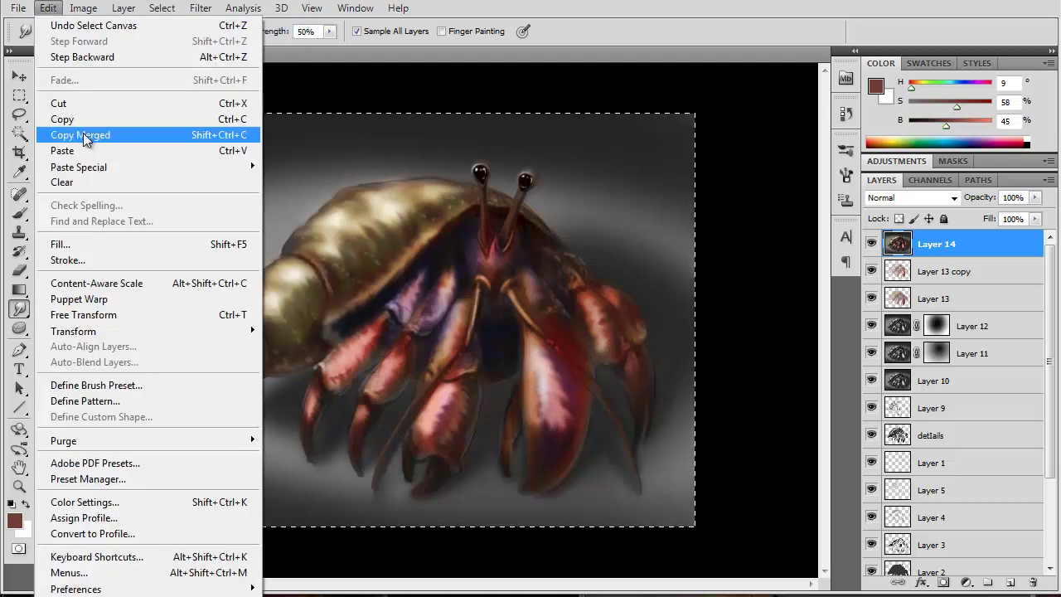
click(93, 132)
key(ctrl+v)
click(200, 8)
click(223, 83)
key(bracketright)
key(bracketright)
key(bracketright)
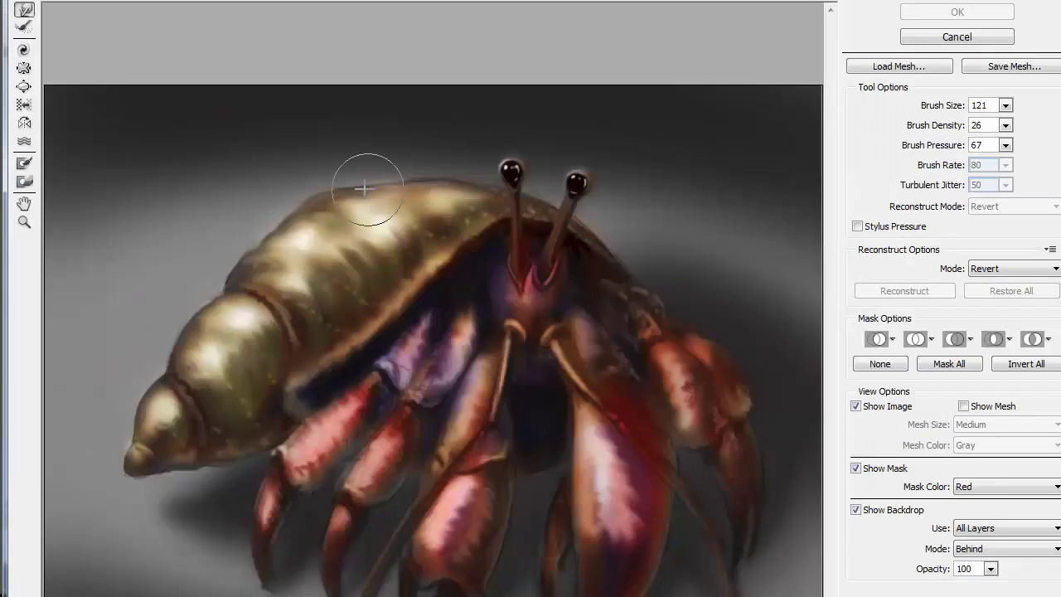
Forward-warp the shell's top outline and segments and round off its pointed tip
mouse_move(249, 248)
mouse_down()
mouse_move(273, 237)
mouse_move(290, 199)
mouse_up()
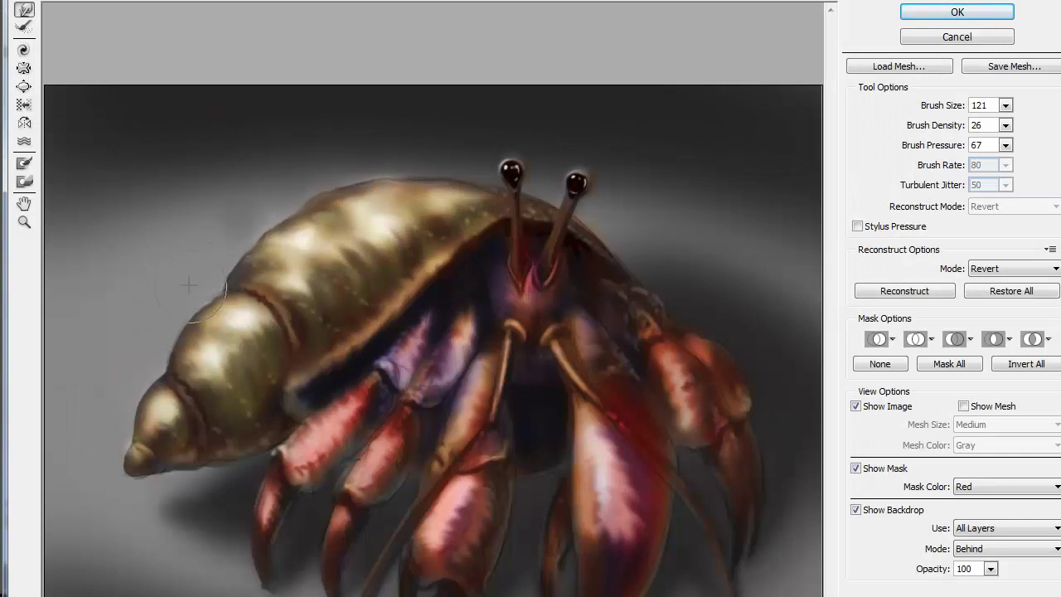
drag(248, 282, 298, 220)
drag(220, 307, 265, 286)
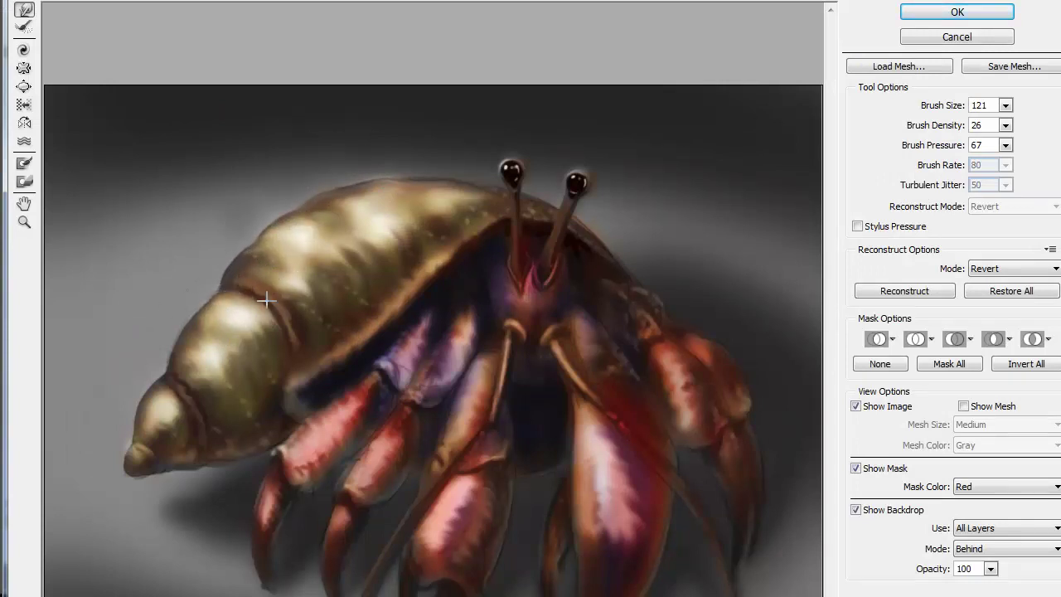
mouse_move(290, 373)
mouse_down()
mouse_move(314, 360)
mouse_move(299, 359)
mouse_move(382, 348)
mouse_move(289, 415)
mouse_up()
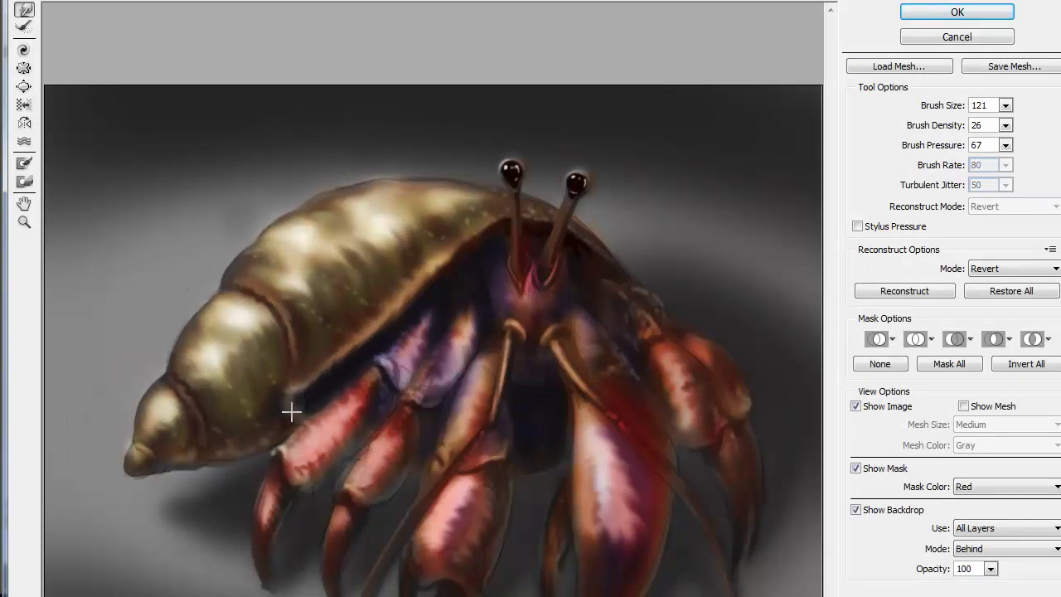
drag(113, 479, 118, 448)
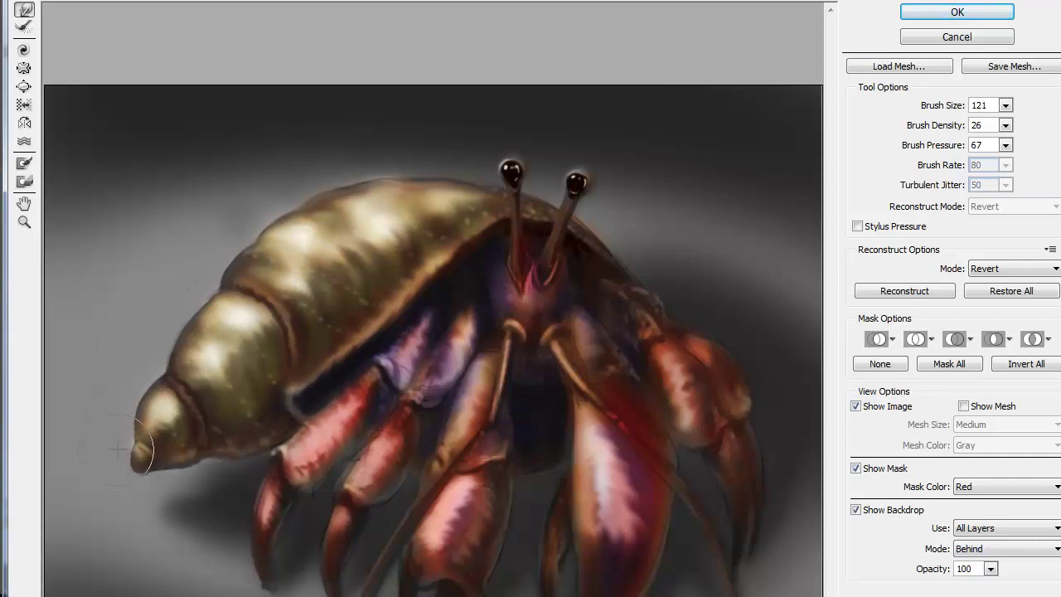
Warp the right claw with a size-67 brush, smear the mouth and purple legs, and apply Liquify
key(bracketleft)
key(bracketleft)
key(bracketleft)
key(bracketright)
drag(703, 339, 765, 400)
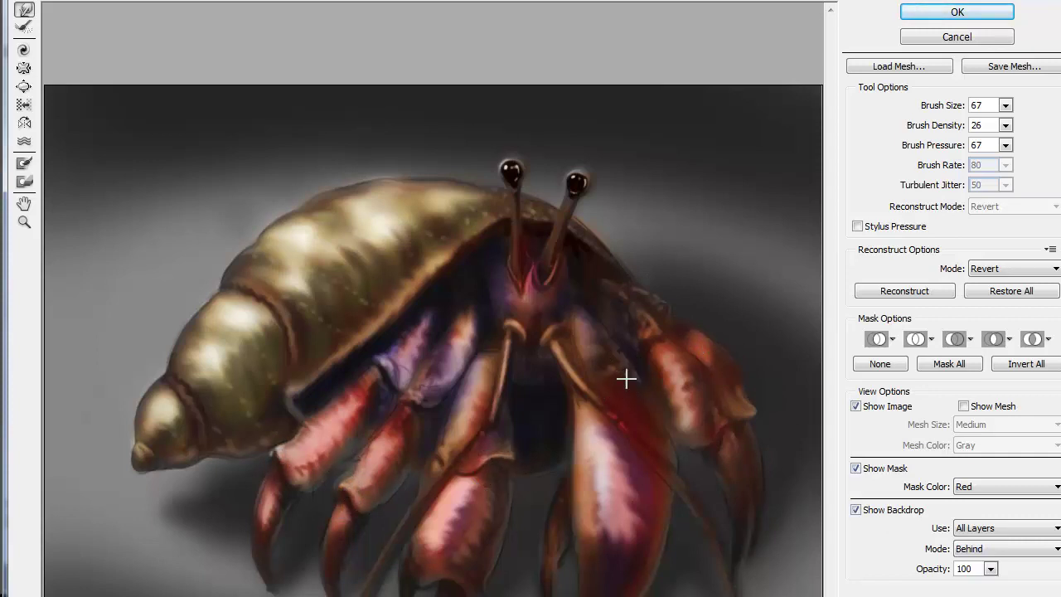
key(b)
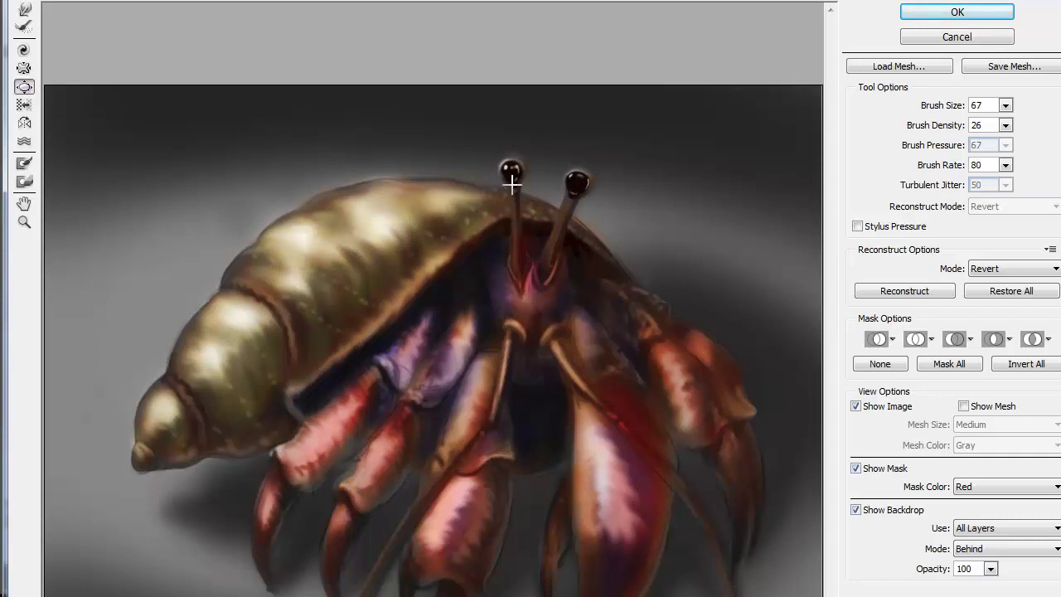
key(w)
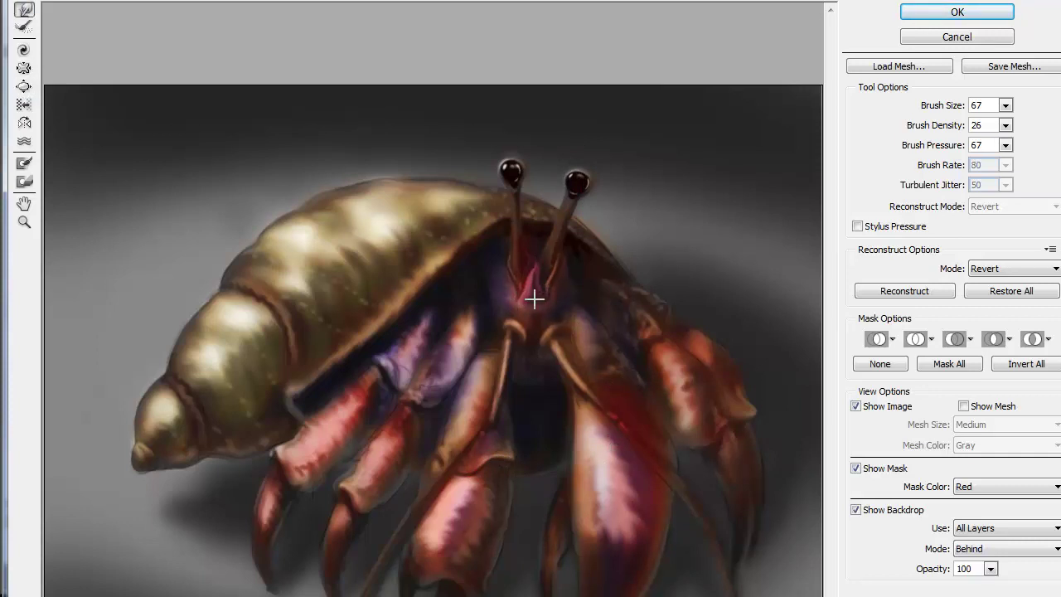
mouse_move(513, 289)
mouse_down()
mouse_move(488, 287)
mouse_move(571, 274)
mouse_move(552, 339)
mouse_move(527, 332)
mouse_move(597, 324)
mouse_move(580, 314)
mouse_move(656, 340)
mouse_up()
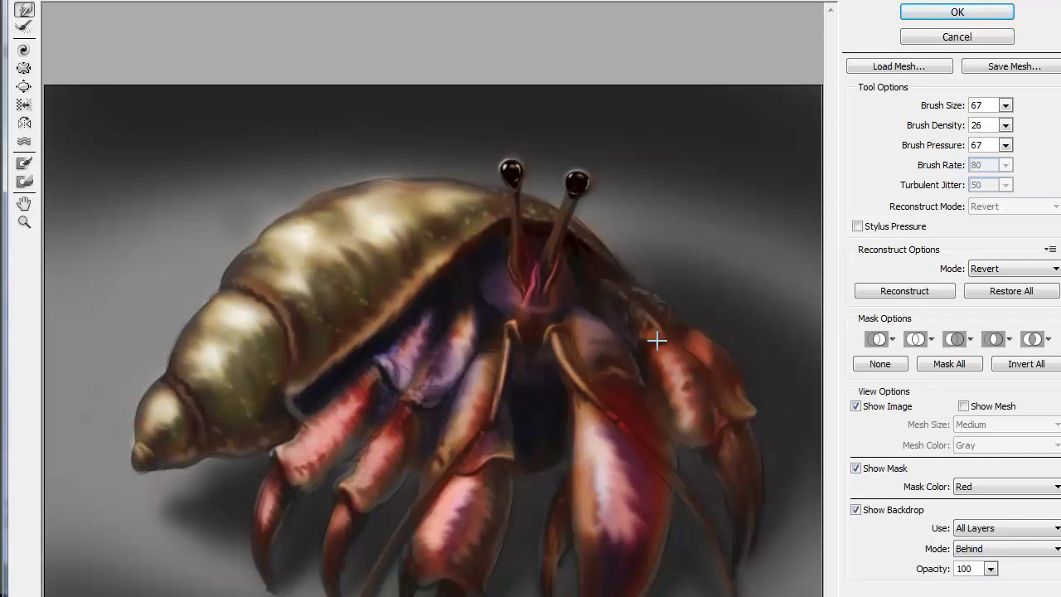
drag(372, 363, 418, 413)
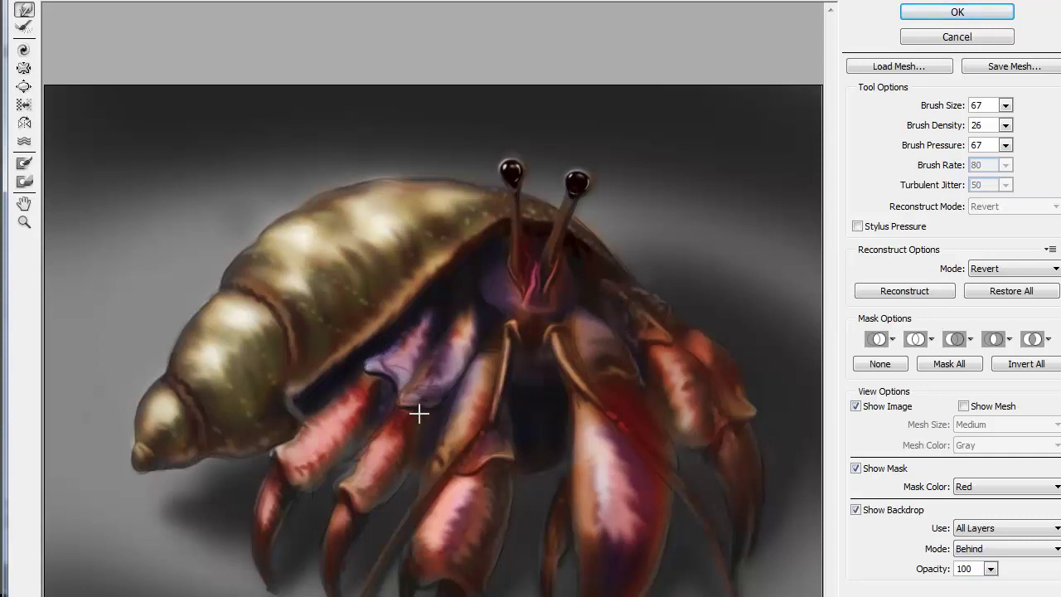
key(Return)
key(b)
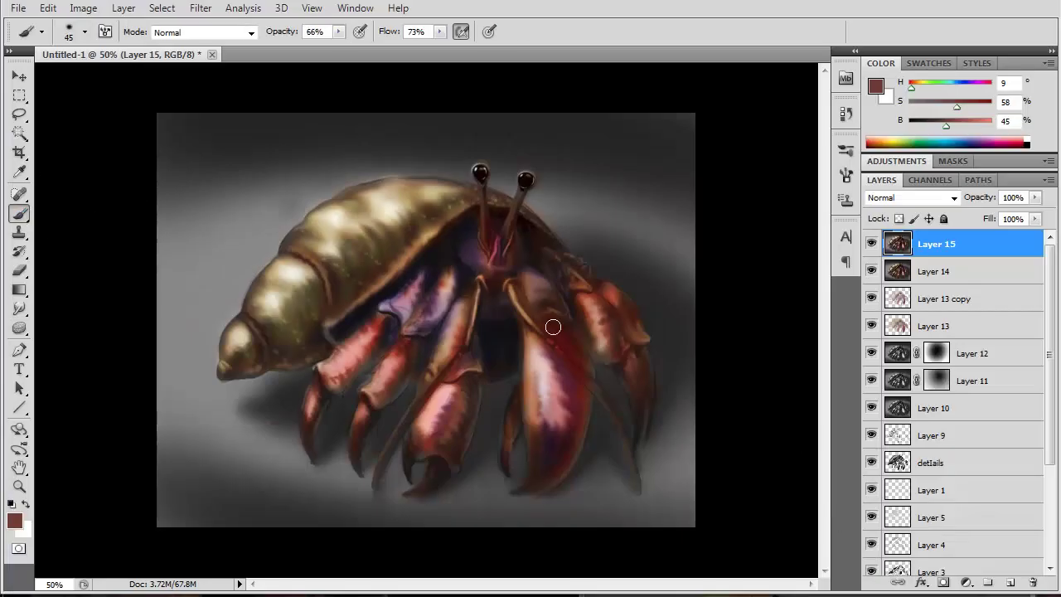
alt+click(552, 325)
Sample several dark and reddish browns from the crab painting
alt+click(537, 225)
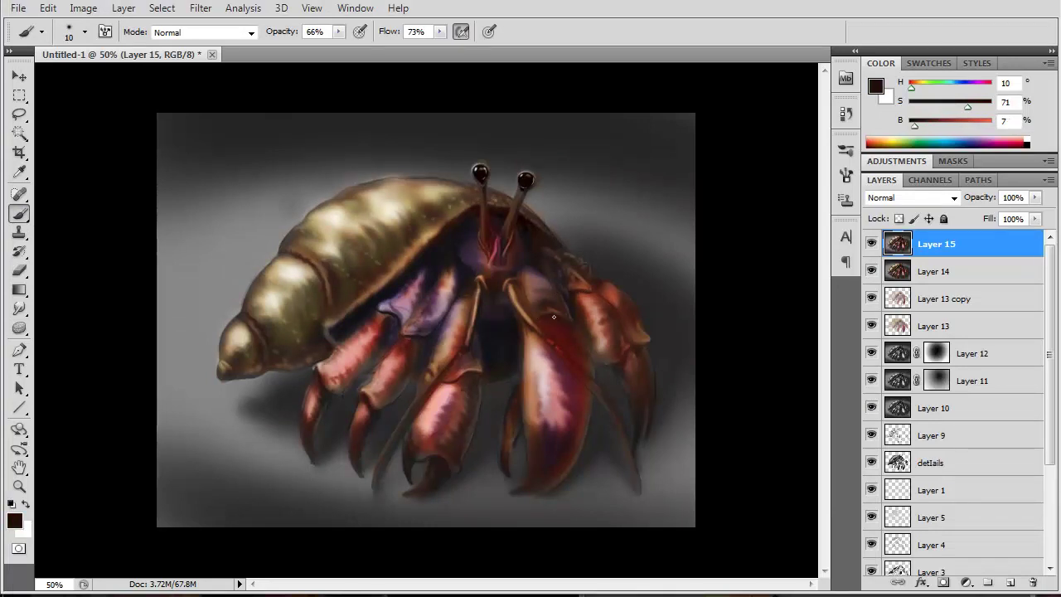
alt+click(527, 330)
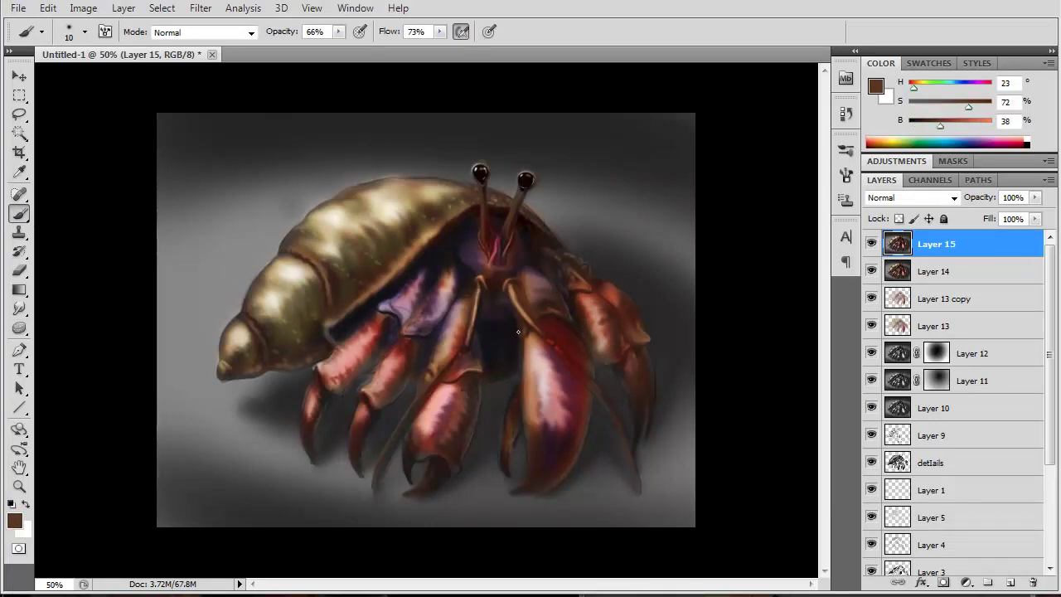
alt+click(526, 318)
alt+click(520, 336)
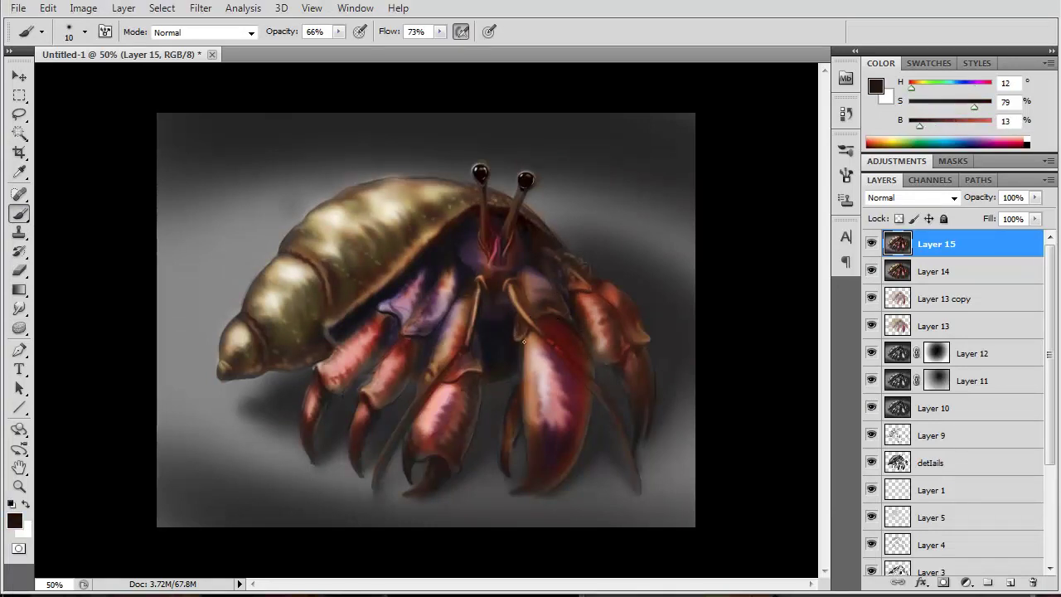
alt+click(524, 294)
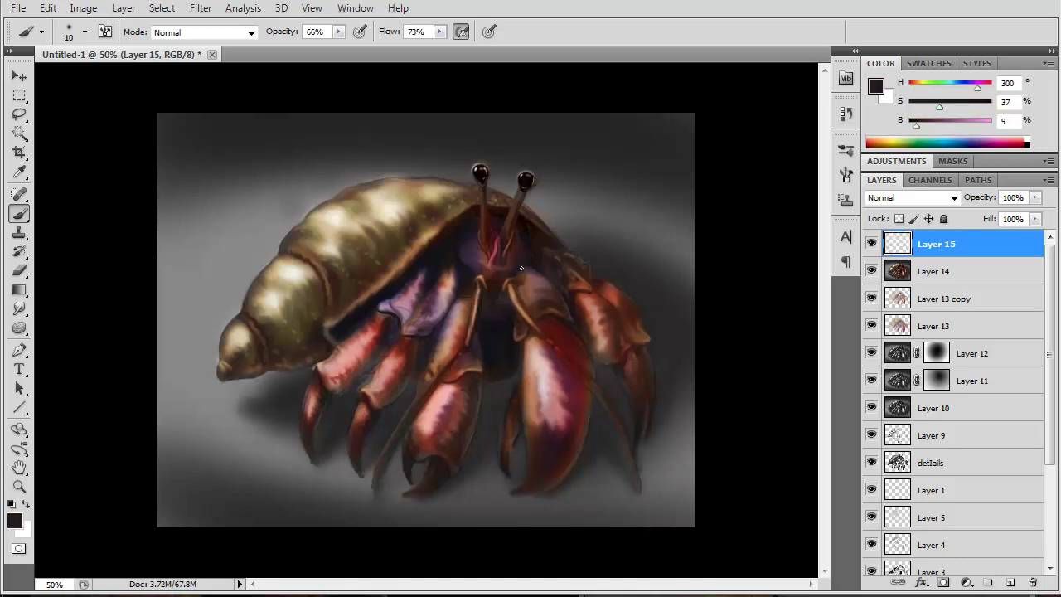
Fill a new layer with blue #6699cc and lower its opacity to 34%
click(1009, 584)
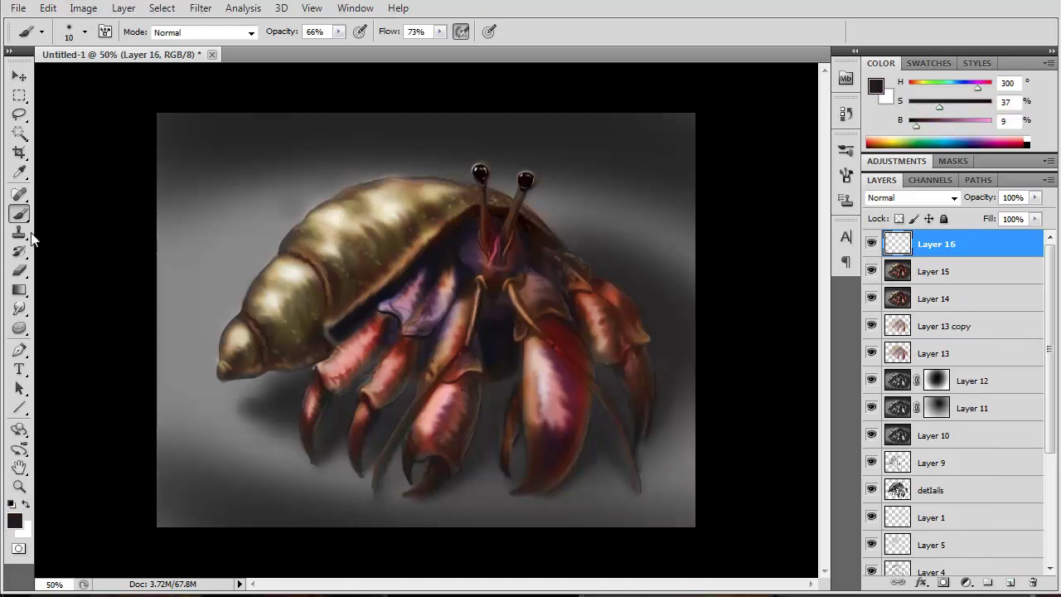
click(19, 289)
click(57, 303)
click(876, 87)
click(765, 286)
click(618, 246)
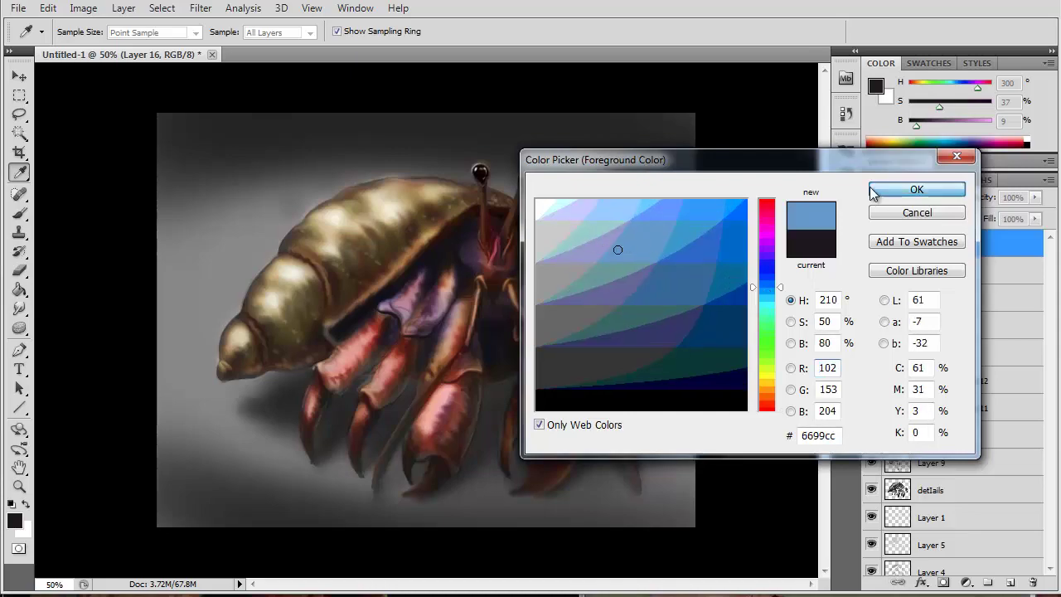
click(916, 189)
click(630, 199)
drag(980, 197, 945, 197)
Browse blend modes for the blue layer and fade it to 6% opacity
scroll(908, 198, down, 2)
scroll(917, 207, down, 4)
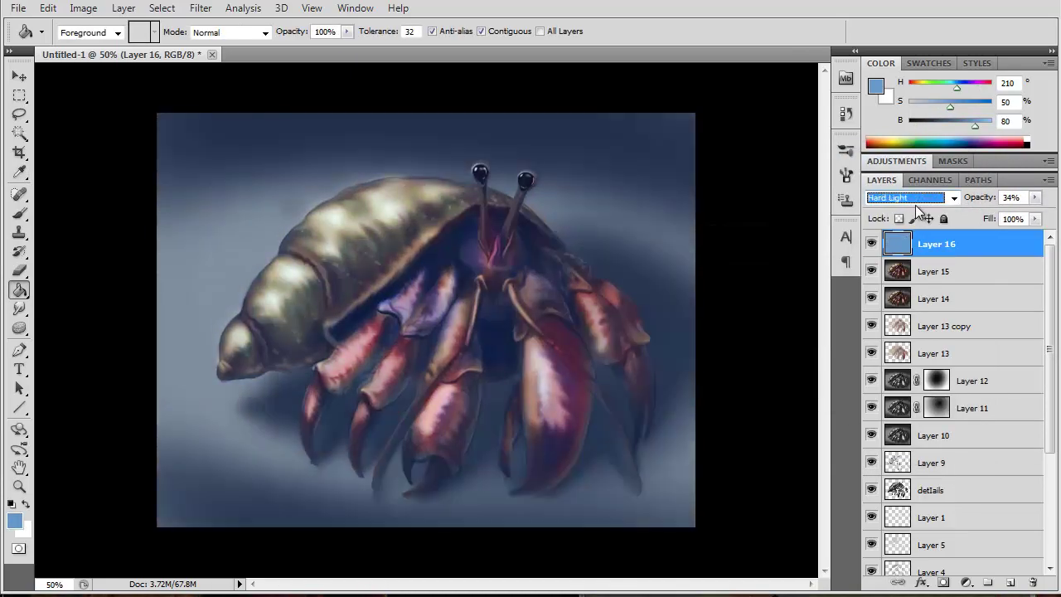
scroll(918, 207, down, 4)
scroll(917, 207, down, 3)
scroll(918, 208, down, 3)
click(1034, 198)
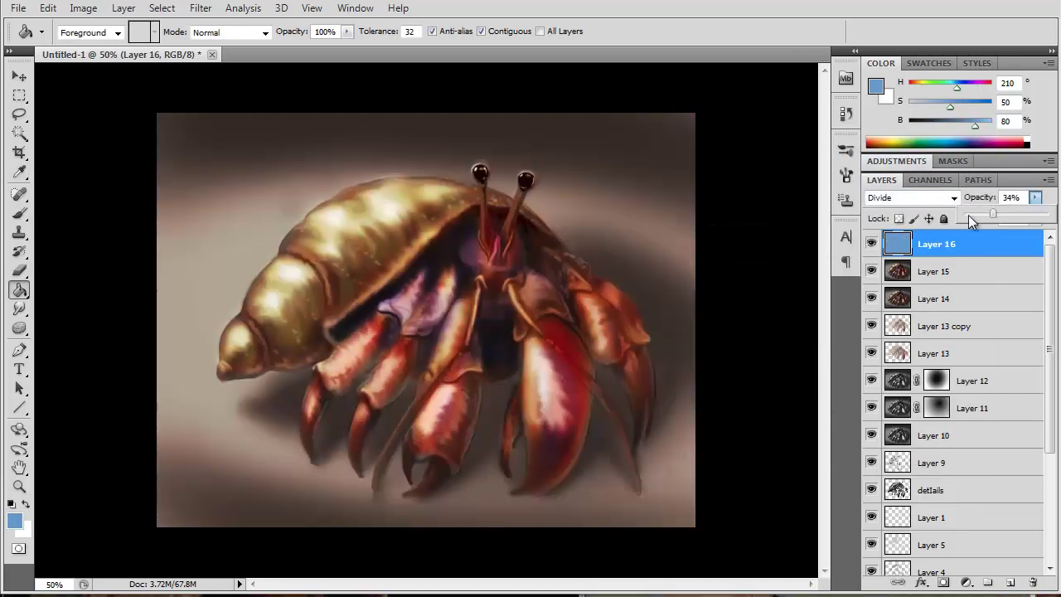
drag(986, 219, 966, 219)
Paste a merged copy, warm it with Variations (More Red), and set it to 71% opacity
key(ctrl+a)
key(ctrl+shift+c)
click(48, 7)
click(75, 152)
click(83, 7)
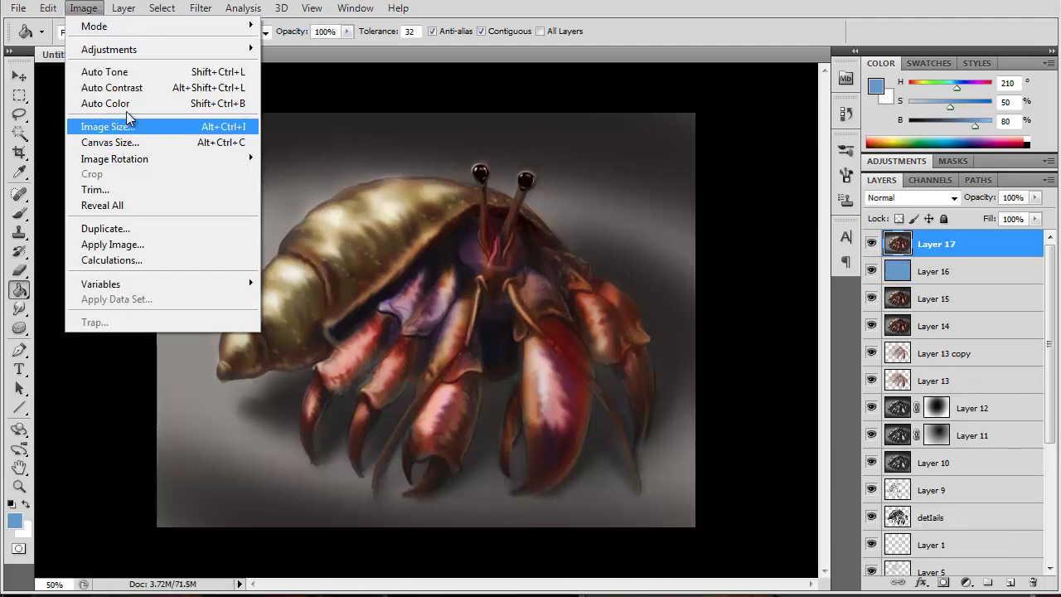
click(83, 8)
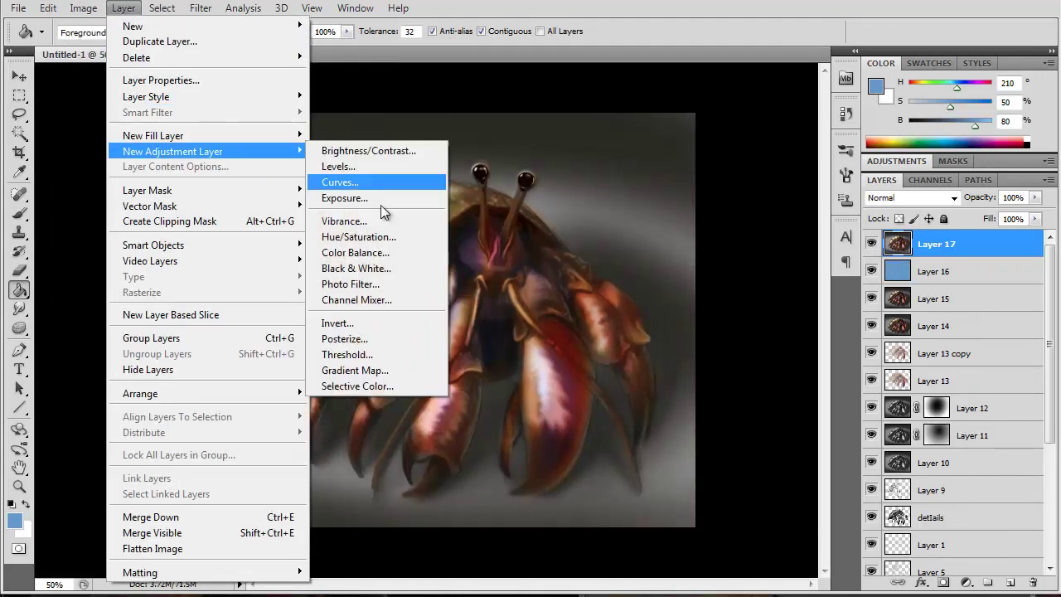
click(282, 335)
click(569, 75)
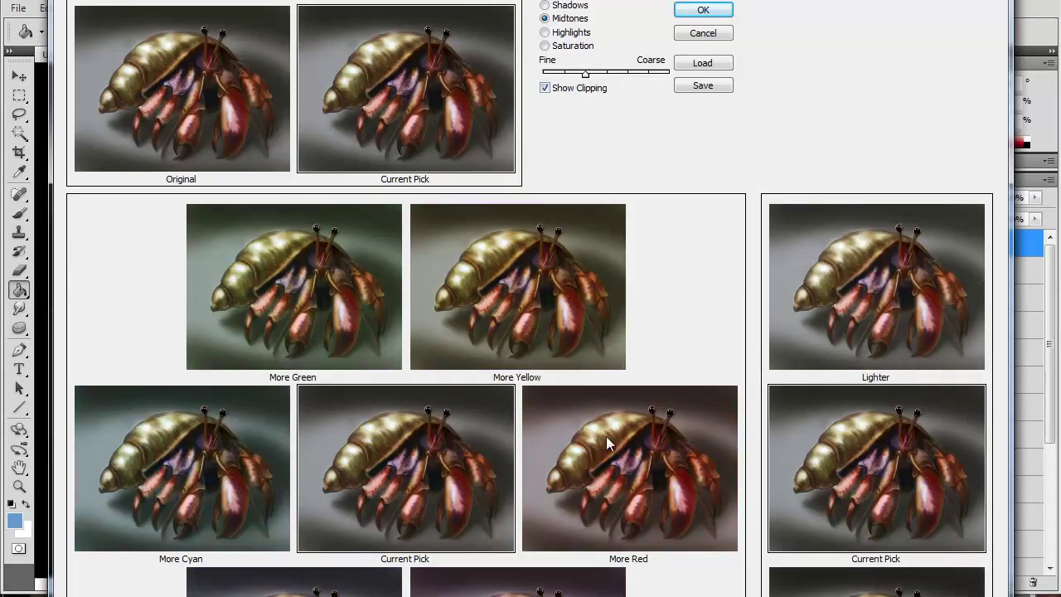
click(688, 12)
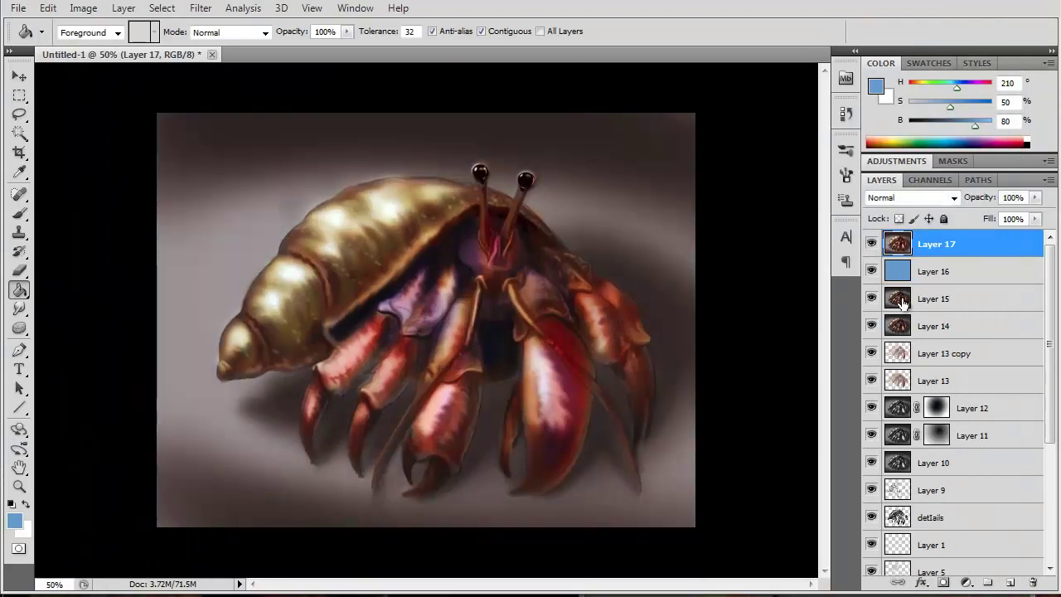
drag(1035, 198, 1021, 216)
On a new layer, stroke the claw with a scattered near-black brush at size 60
click(1009, 583)
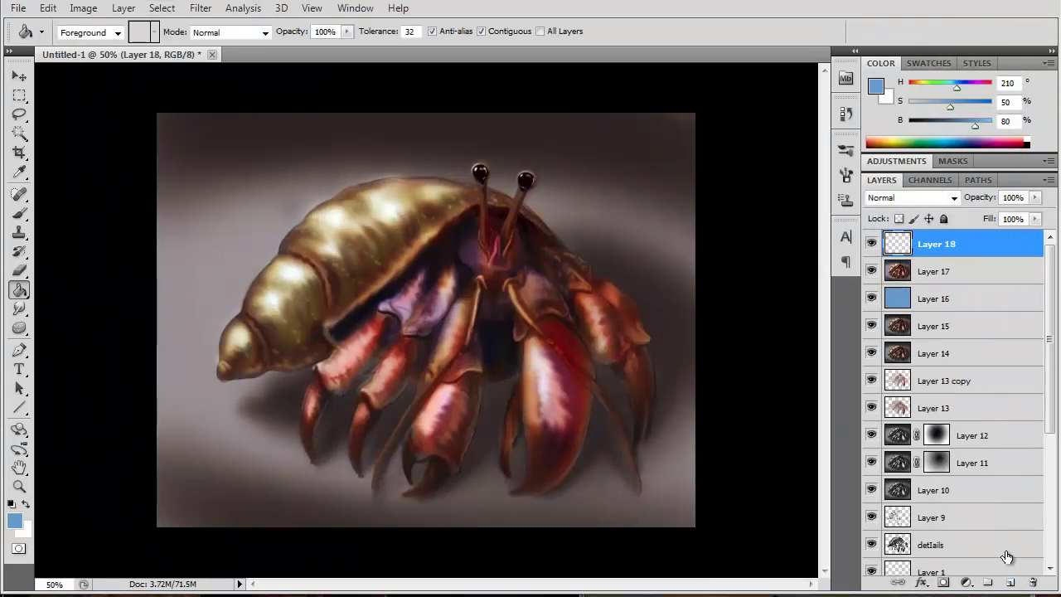
key(b)
alt+click(503, 209)
click(845, 174)
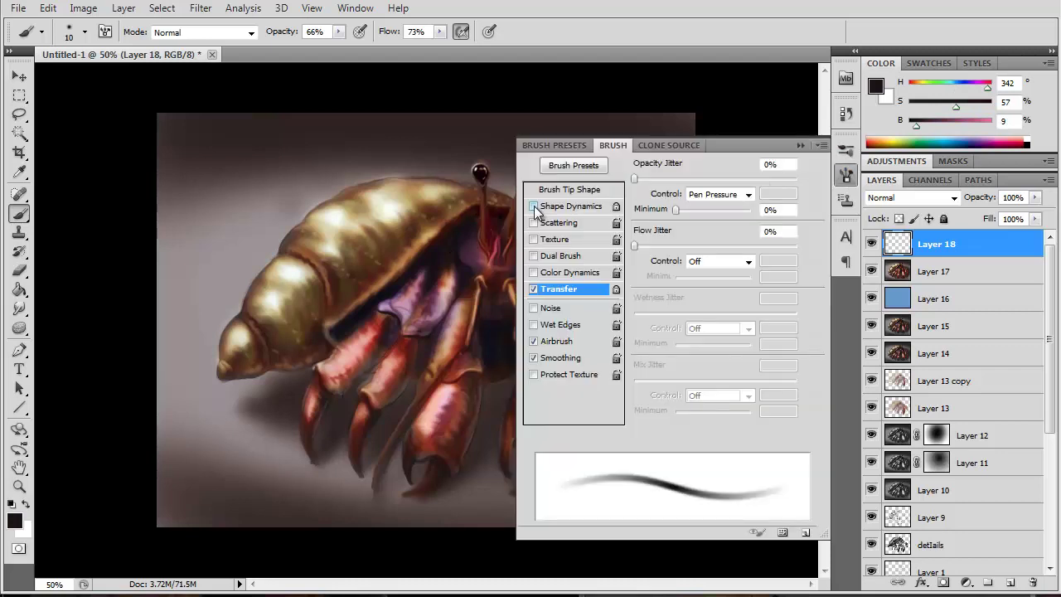
click(561, 222)
drag(638, 179, 695, 179)
click(800, 146)
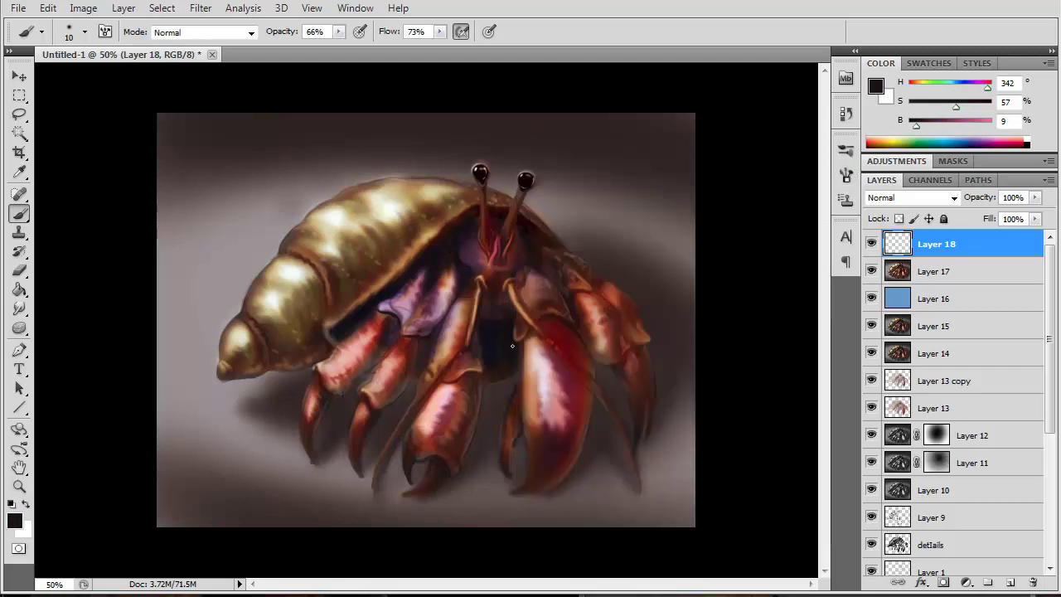
key(bracketright)
key(bracketright)
key(bracketright)
drag(546, 448, 536, 323)
Speckle the right claw and shell with a size-22 brush at about 561% scatter
right_click(59, 78)
text(22)
key(Return)
click(845, 175)
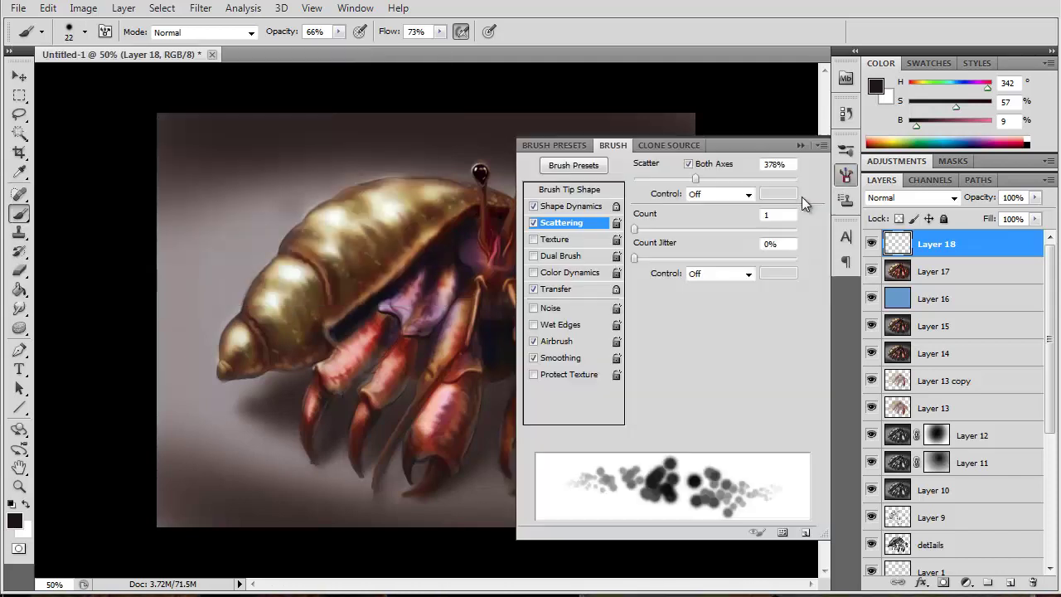
drag(696, 179, 725, 179)
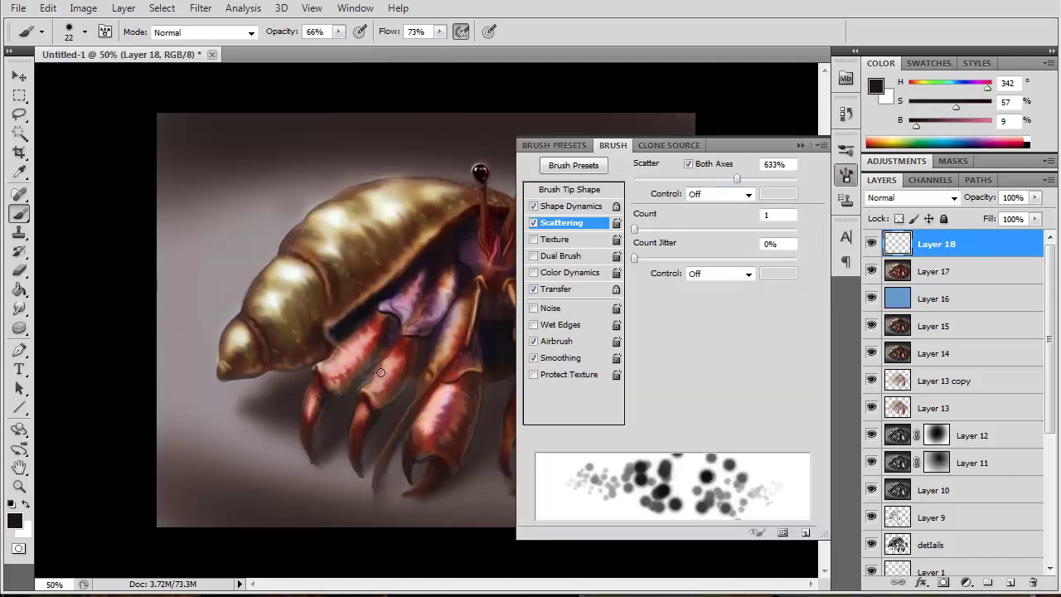
click(454, 392)
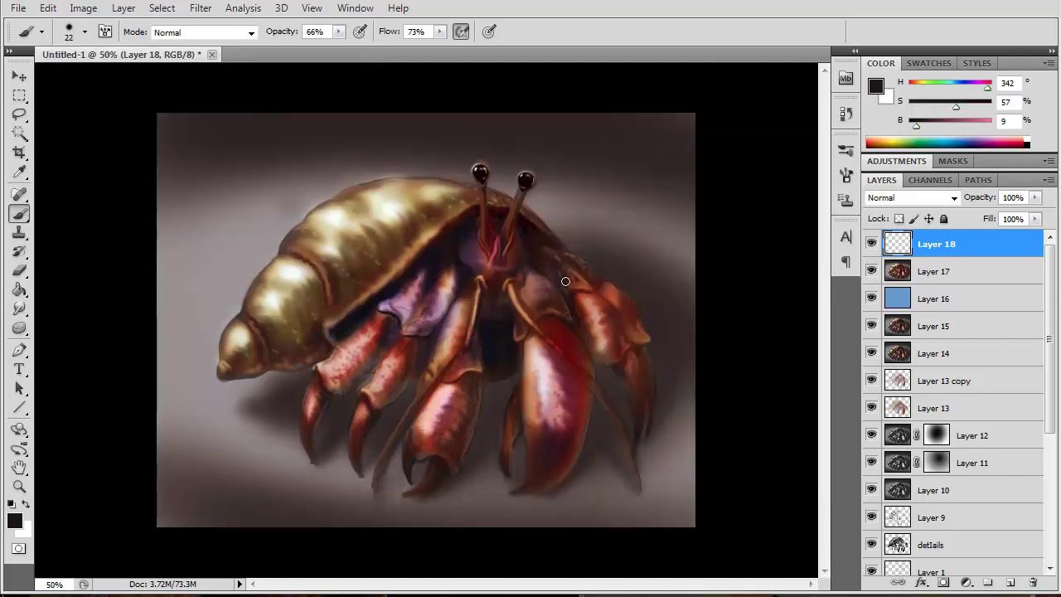
drag(584, 305, 601, 333)
key(bracketleft)
key(bracketleft)
drag(259, 311, 389, 224)
Add a drop shadow with a reduced distance to the speckle layer
click(123, 8)
click(389, 120)
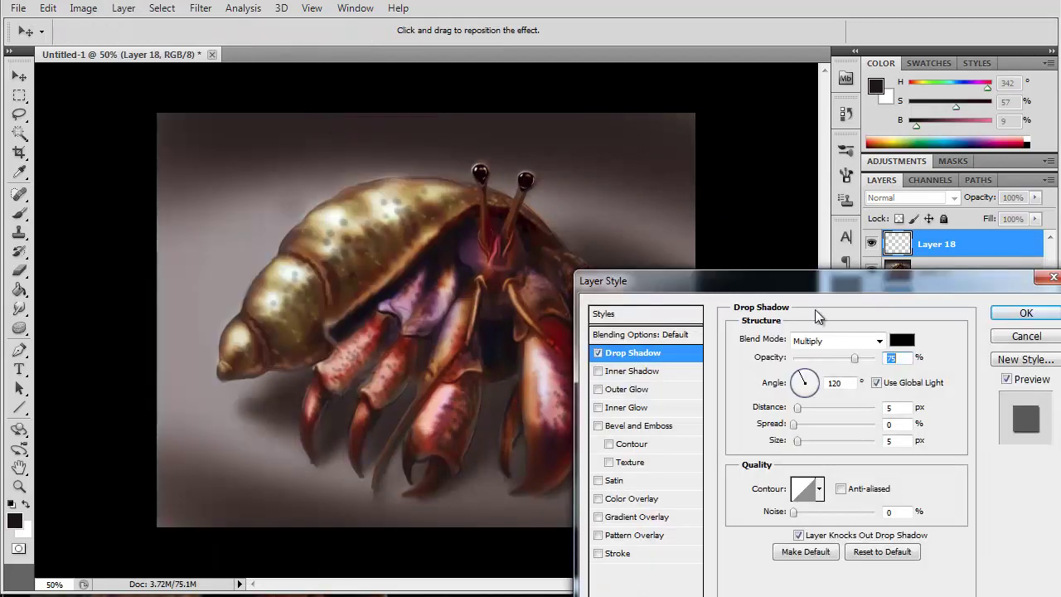
drag(802, 407, 797, 408)
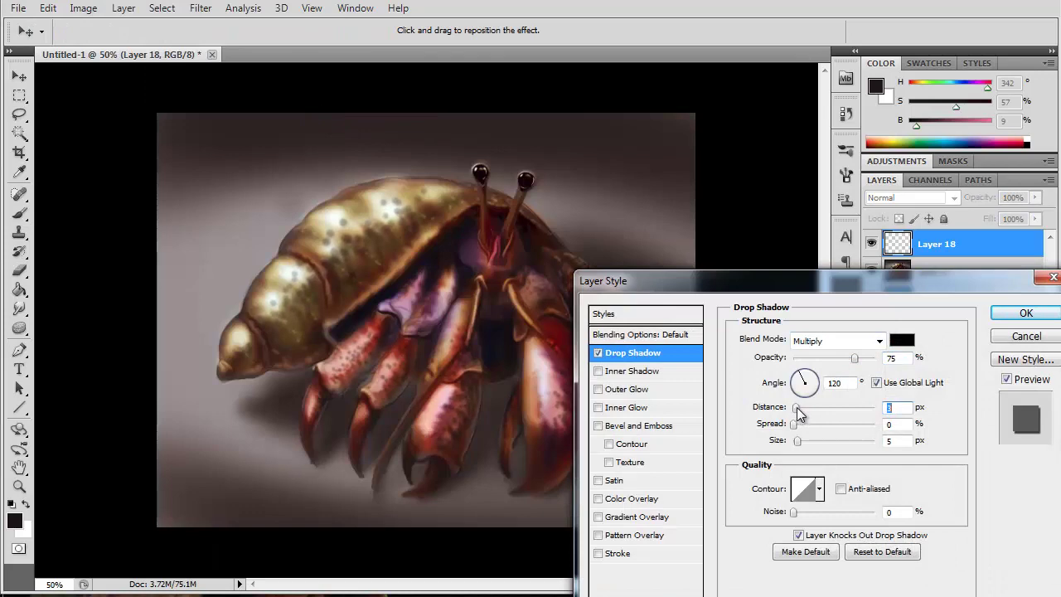
click(1024, 312)
Duplicate the speckles at 45% Soft Light and merge them back into Layer 18
key(ctrl+j)
drag(1034, 197, 994, 208)
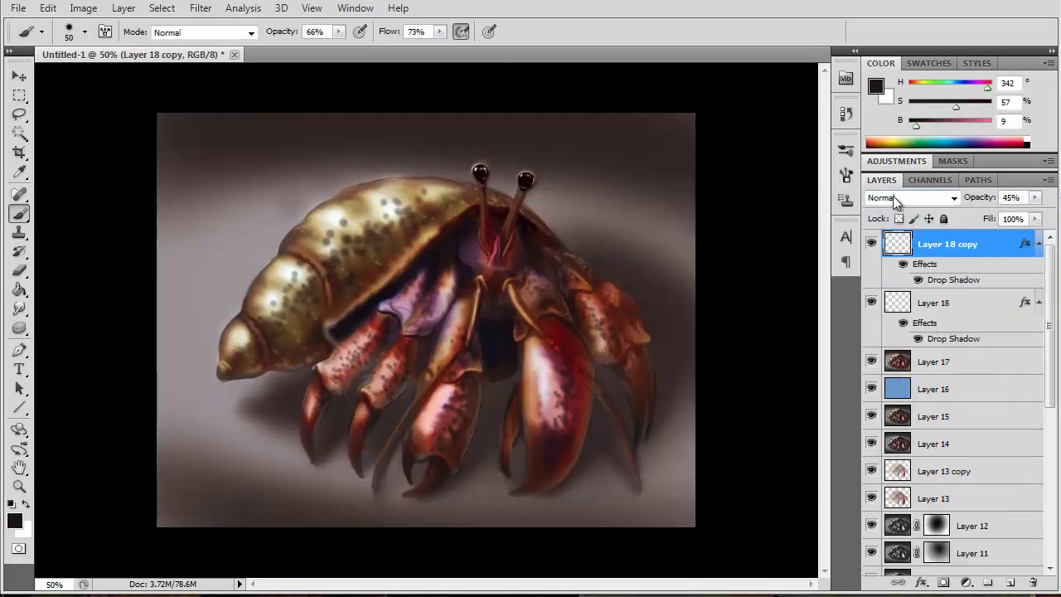
click(907, 197)
scroll(908, 197, down, 13)
key(e)
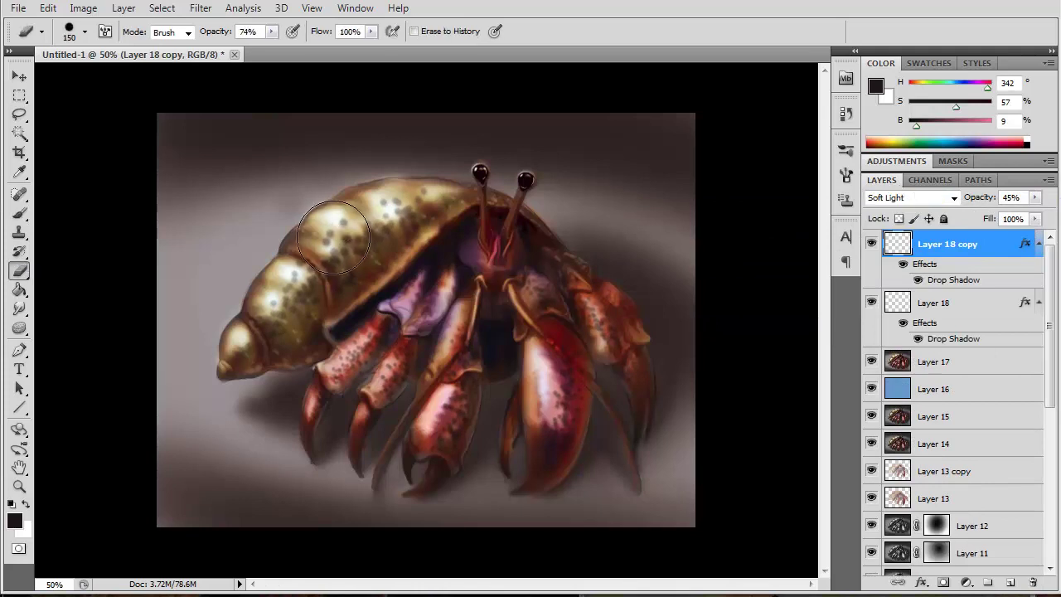
key(bracketright)
key(bracketright)
key(bracketright)
key(ctrl+e)
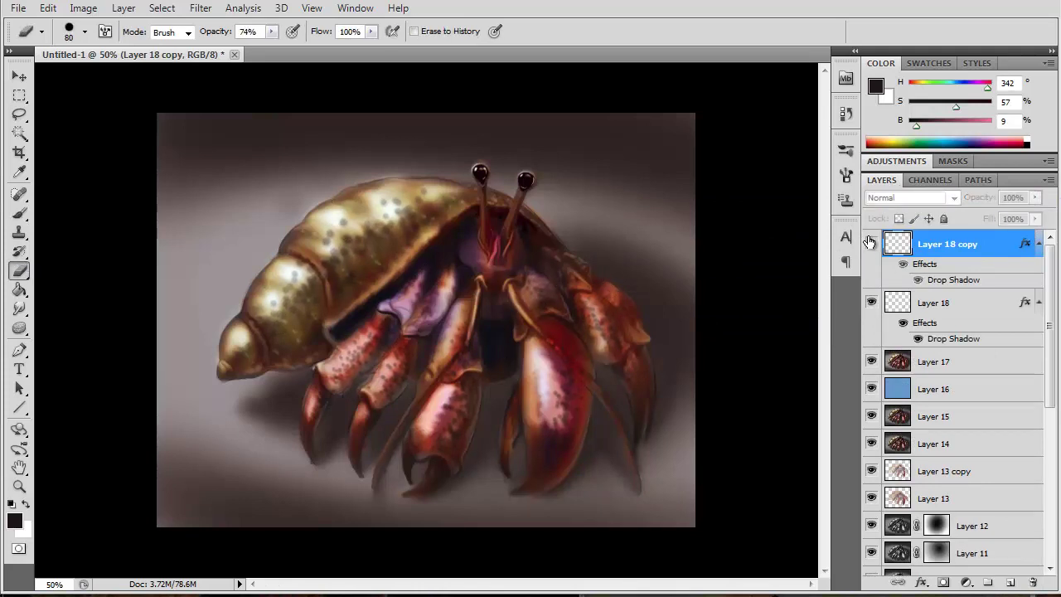
Set the speckle layer to Overlay at 72% and stamp all visible layers into Layer 19
key(shift+alt+o)
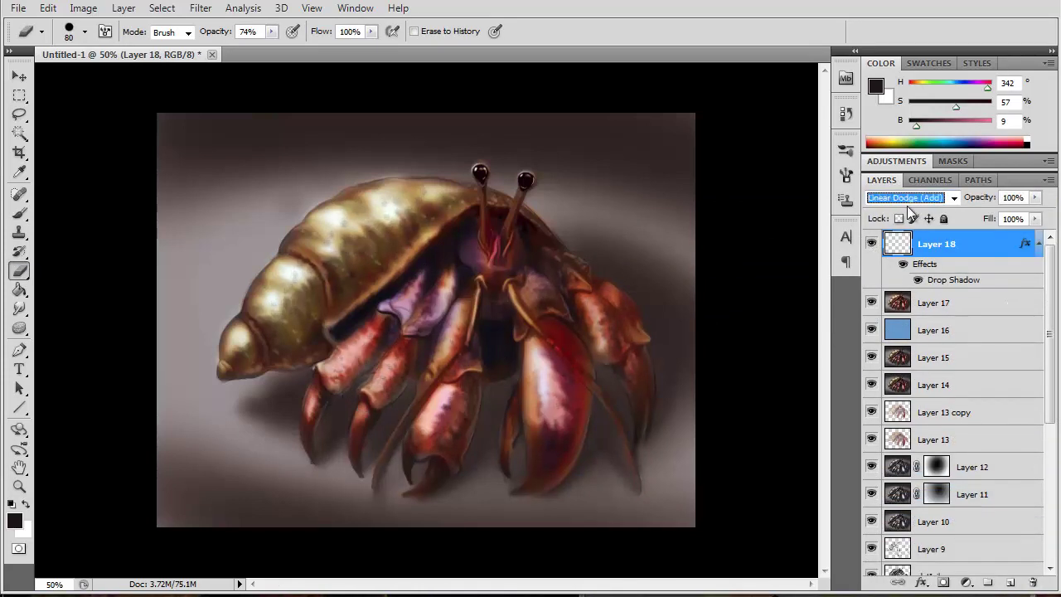
key(ctrl+alt+j)
key(Return)
key(v)
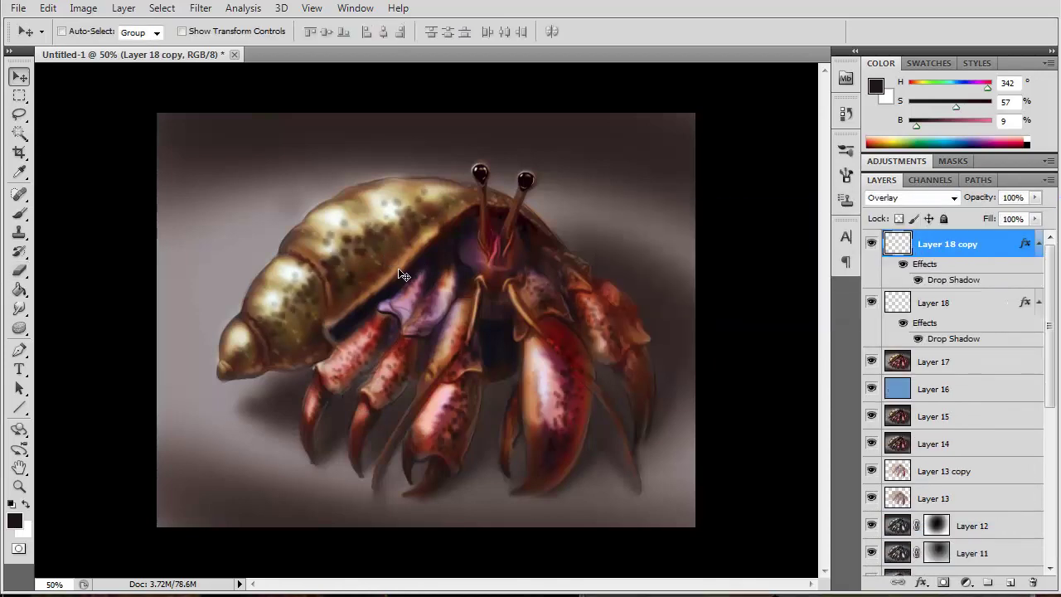
drag(1027, 245, 1036, 580)
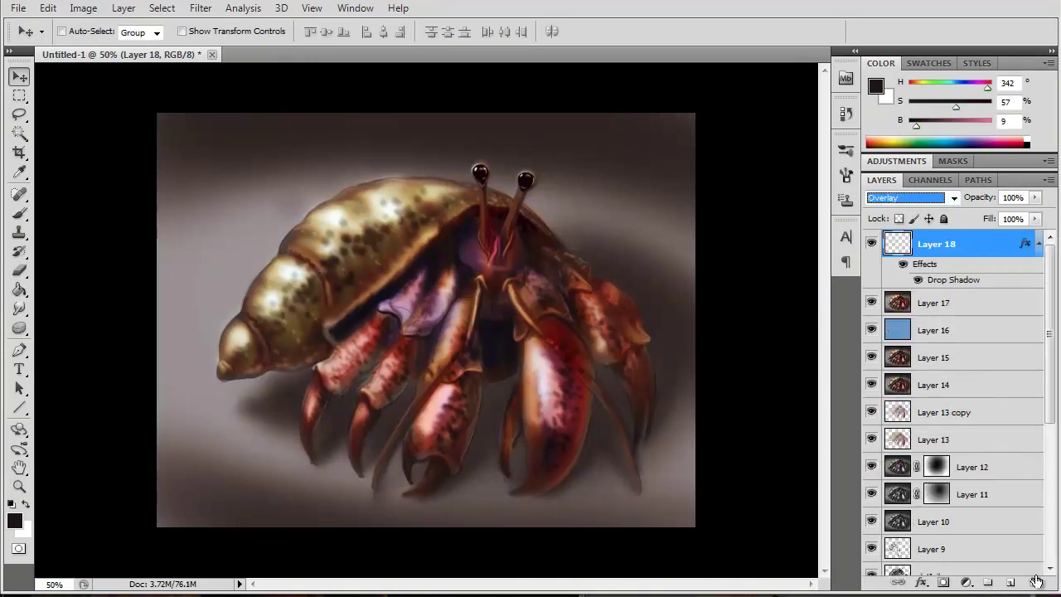
key(7)
key(2)
key(b)
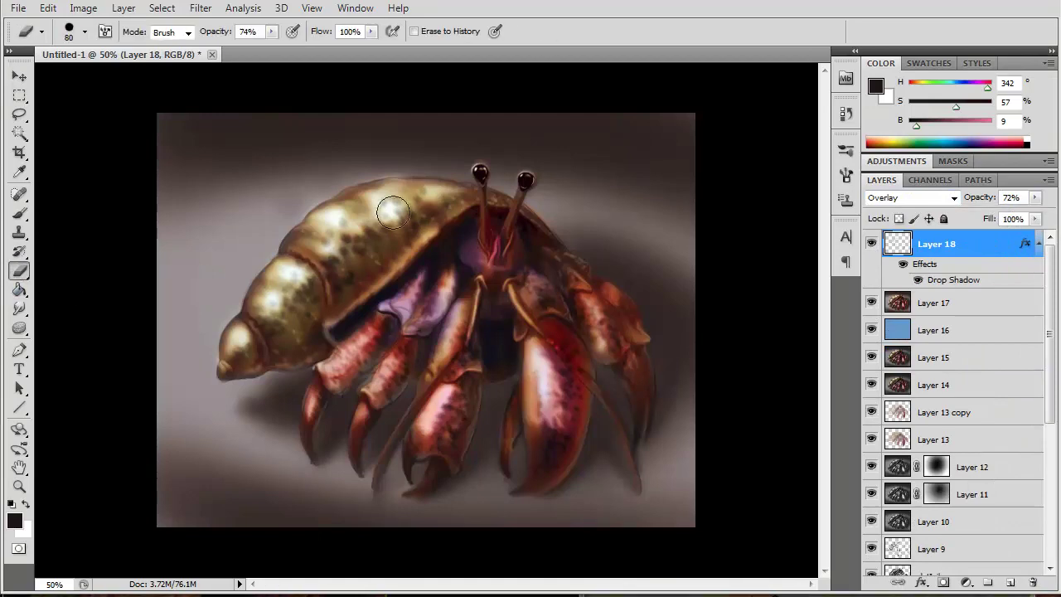
key(ctrl+alt+shift+e)
Dodge at 28% strength to brighten highlights on the shell, eyestalks and claws
click(19, 309)
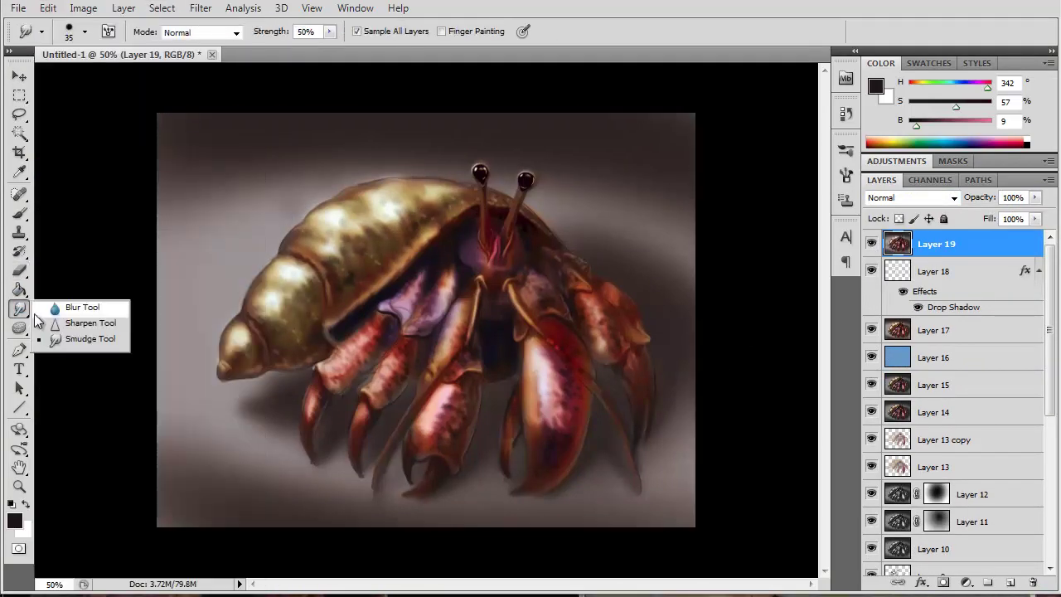
click(19, 327)
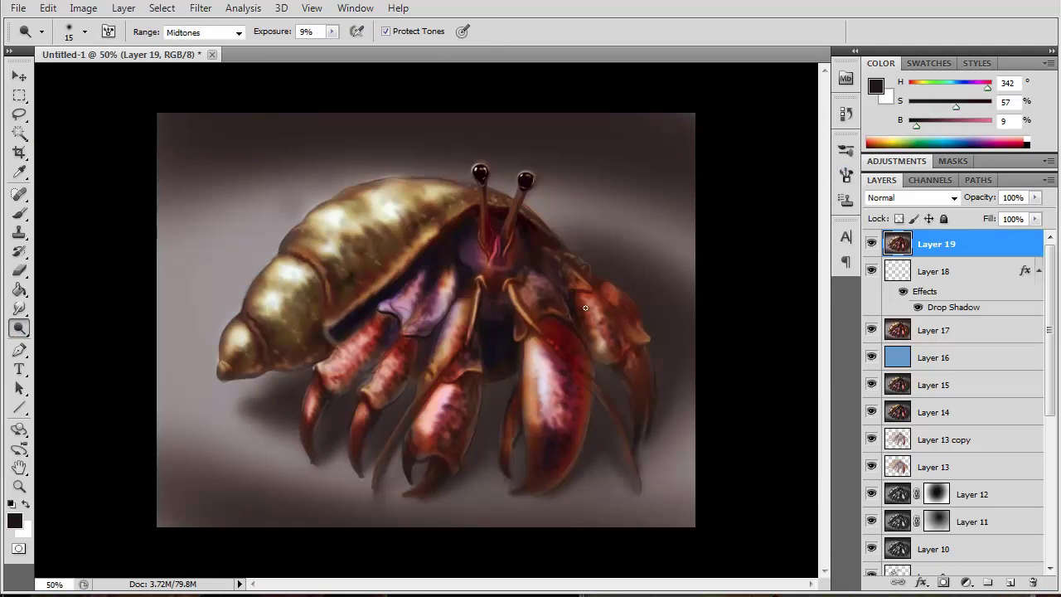
drag(332, 30, 346, 44)
drag(348, 249, 414, 248)
drag(479, 235, 484, 220)
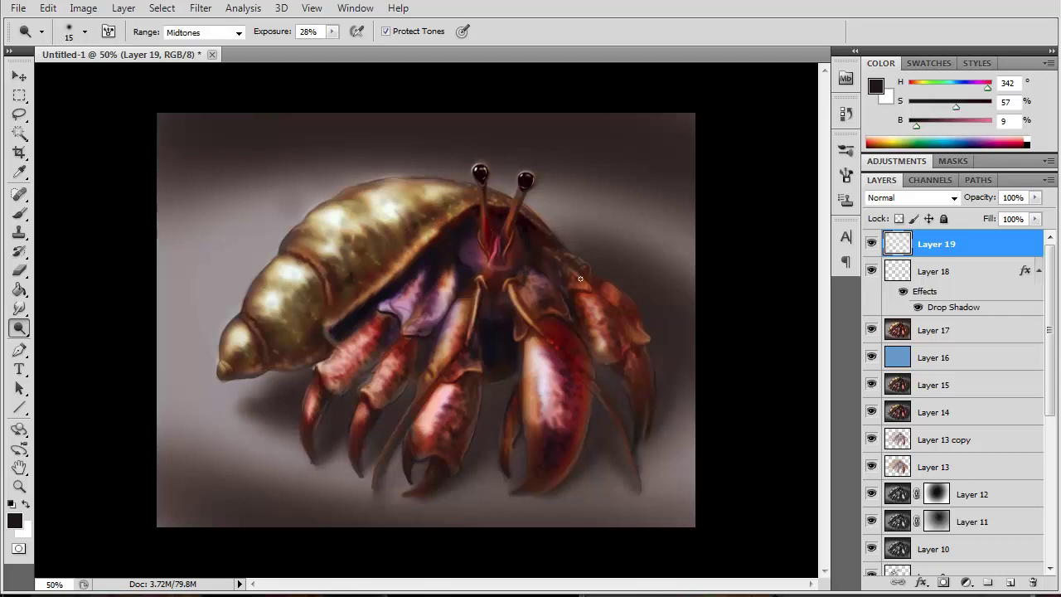
drag(580, 279, 600, 292)
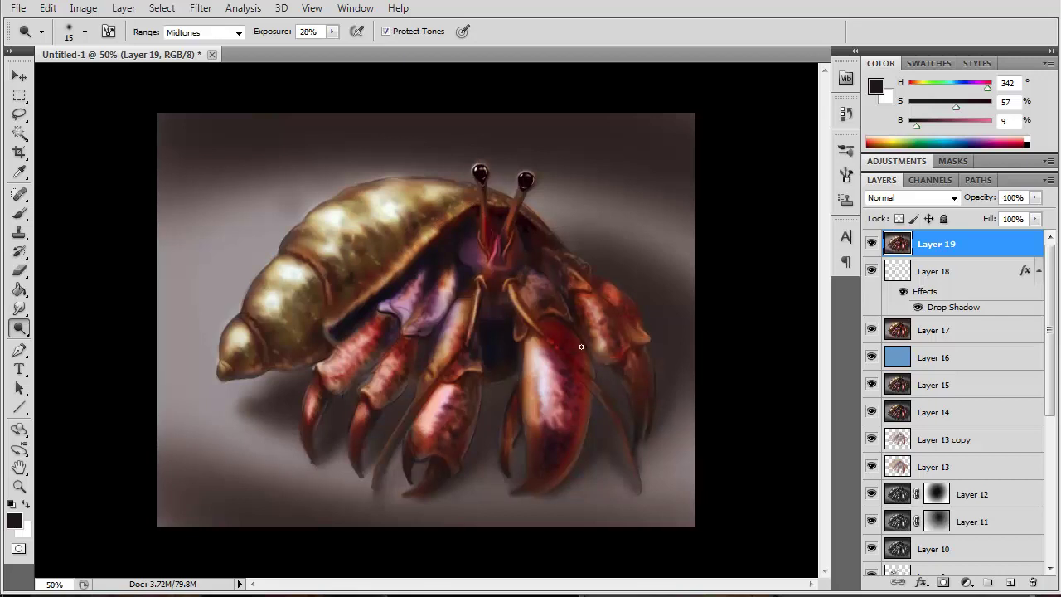
key(bracketright)
key(bracketright)
key(bracketright)
drag(468, 423, 432, 430)
drag(473, 250, 478, 286)
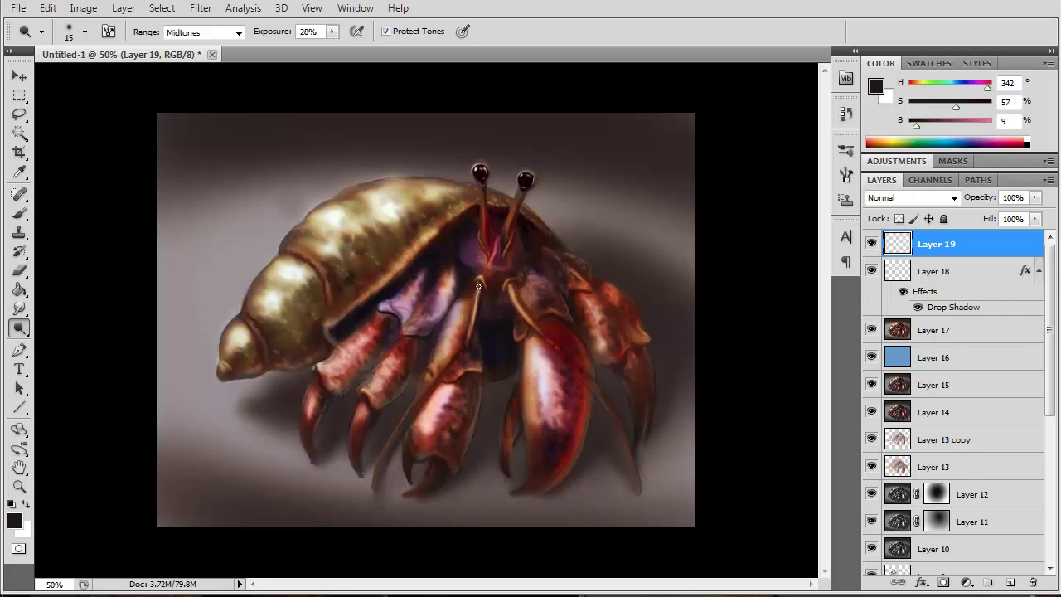
Burn to darken shadows on the legs, the shell's underside and the upper shell
key(shift+o)
mouse_move(403, 261)
mouse_down()
mouse_move(425, 235)
mouse_move(449, 285)
mouse_up()
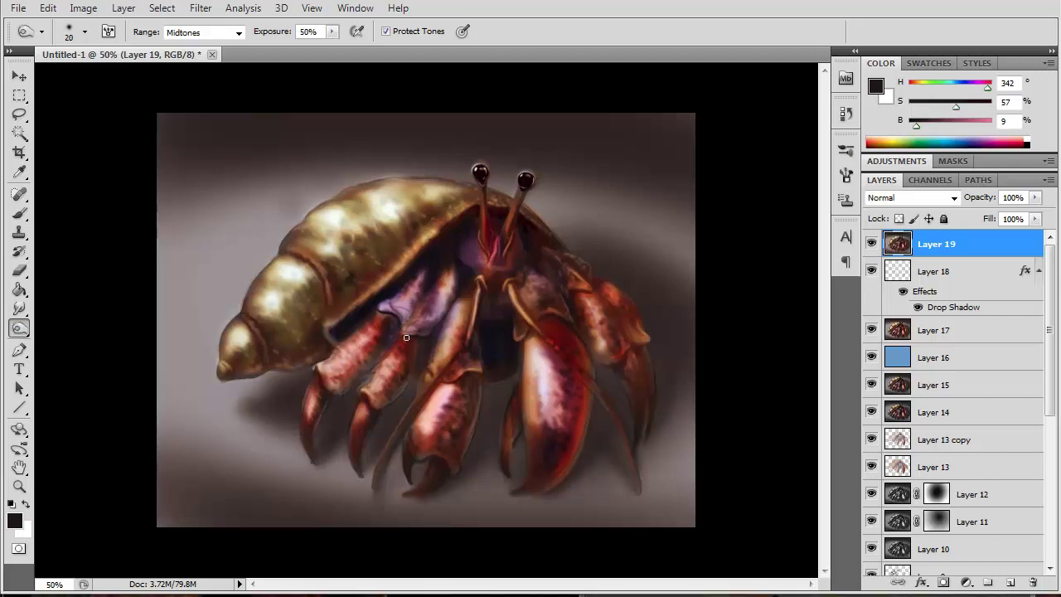
mouse_move(406, 337)
mouse_down()
mouse_move(417, 359)
mouse_move(569, 396)
mouse_move(569, 449)
mouse_move(510, 448)
mouse_move(508, 430)
mouse_up()
key(bracketright)
key(bracketright)
key(bracketright)
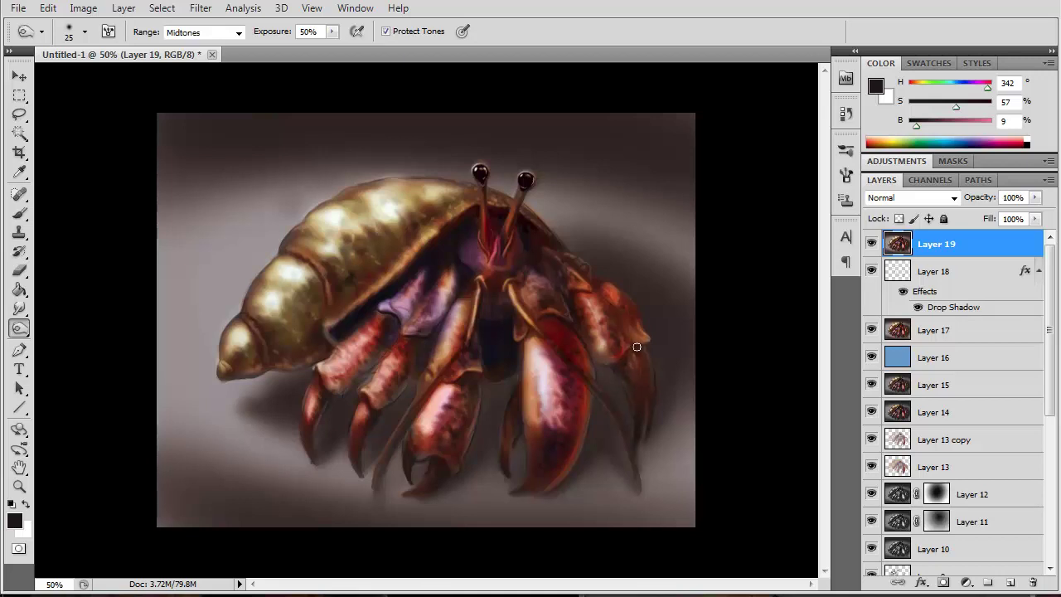
drag(360, 445, 312, 445)
mouse_move(299, 318)
mouse_down()
mouse_move(307, 334)
mouse_move(314, 314)
mouse_up()
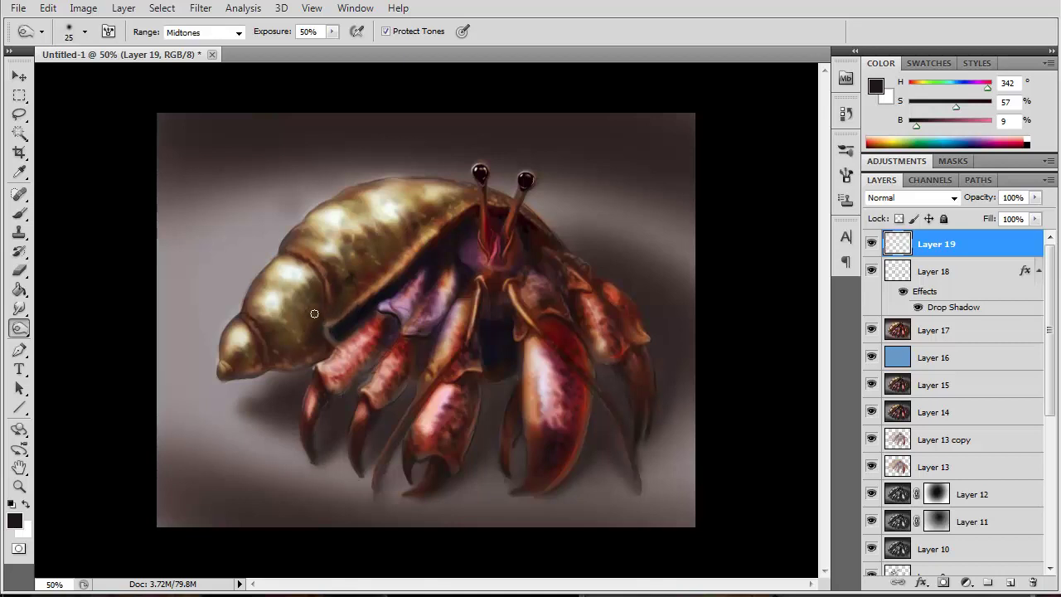
mouse_move(389, 191)
mouse_down()
mouse_move(329, 225)
mouse_move(273, 319)
mouse_up()
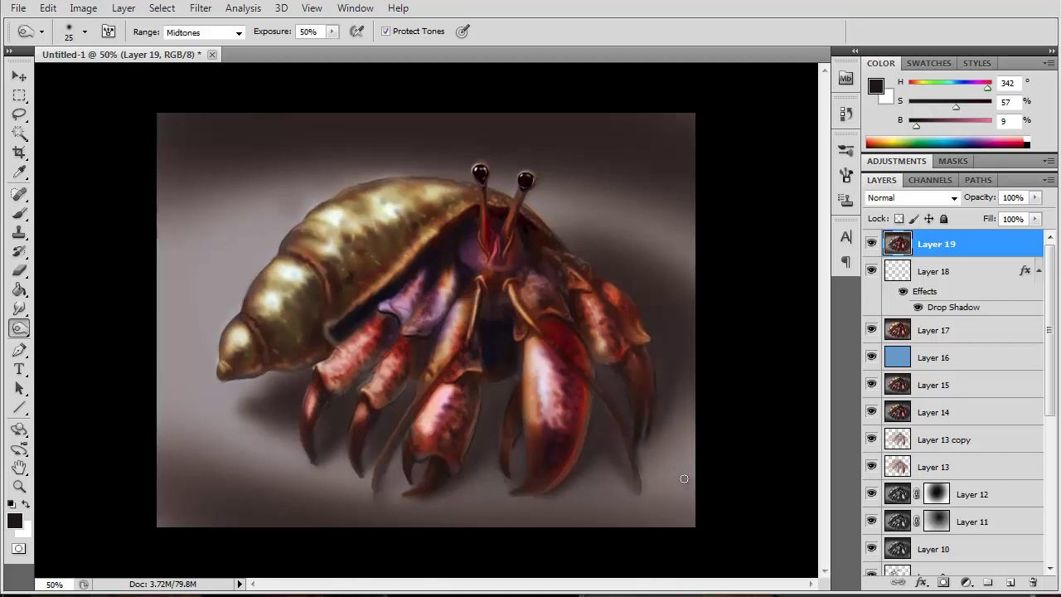
key(bracketright)
key(bracketright)
key(bracketright)
Add Layer 20 and set the brush to a 7 px tip with scattering off
click(1010, 583)
key(b)
click(846, 175)
click(532, 222)
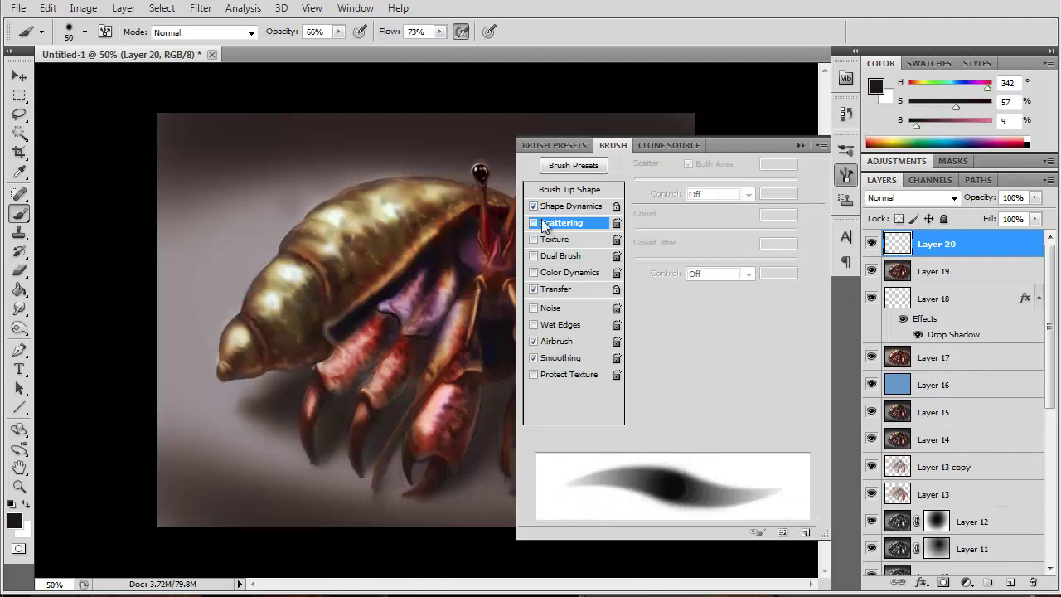
click(570, 205)
drag(646, 291, 638, 291)
click(799, 146)
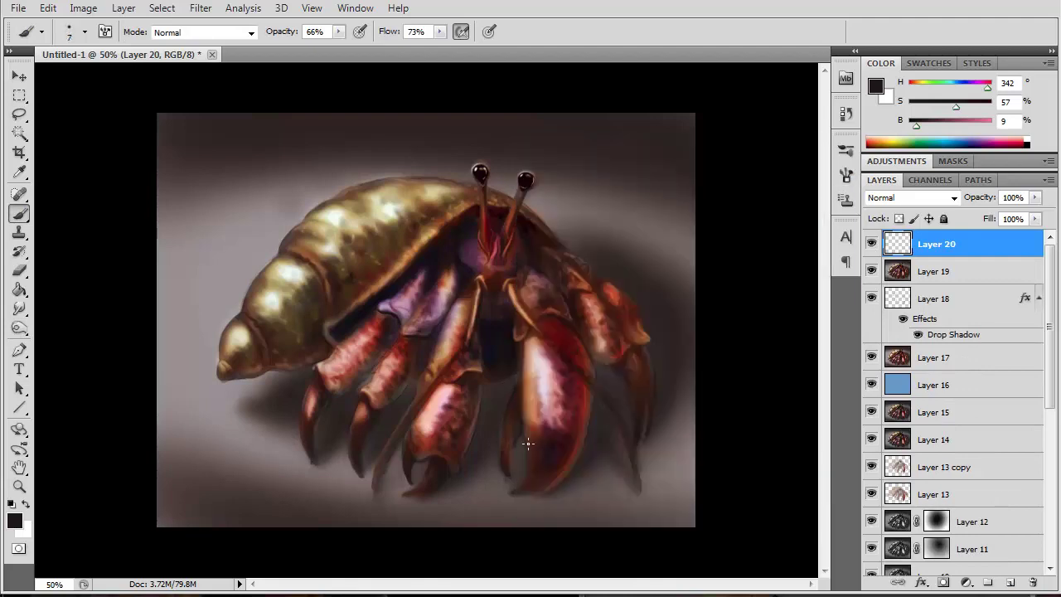
Free-transform the new stroke to about 23%, rotated and moved up-right, then zoom in
click(48, 7)
click(91, 307)
mouse_move(694, 338)
mouse_down()
mouse_move(622, 417)
mouse_move(520, 492)
mouse_move(590, 442)
mouse_up()
click(831, 31)
key(z)
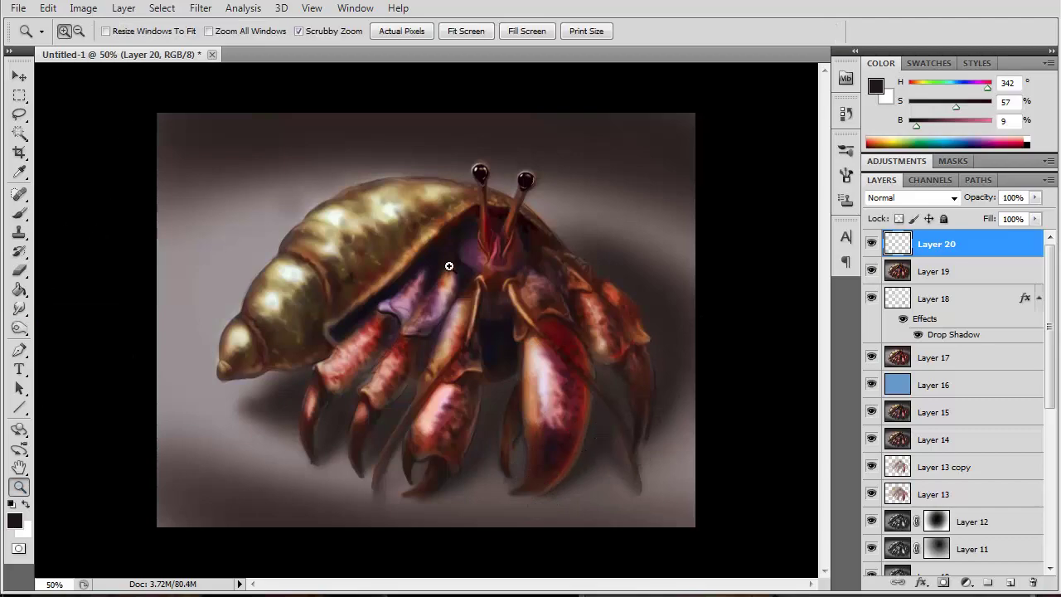
click(439, 290)
key(ctrl+minus)
key(ctrl+minus)
key(ctrl+minus)
key(ctrl+plus)
key(ctrl+plus)
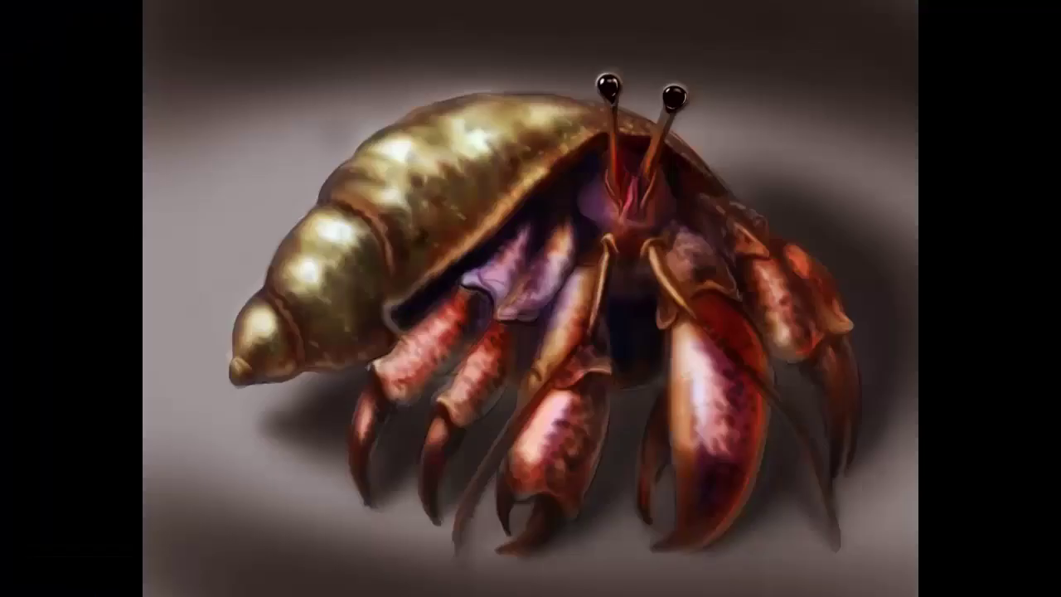